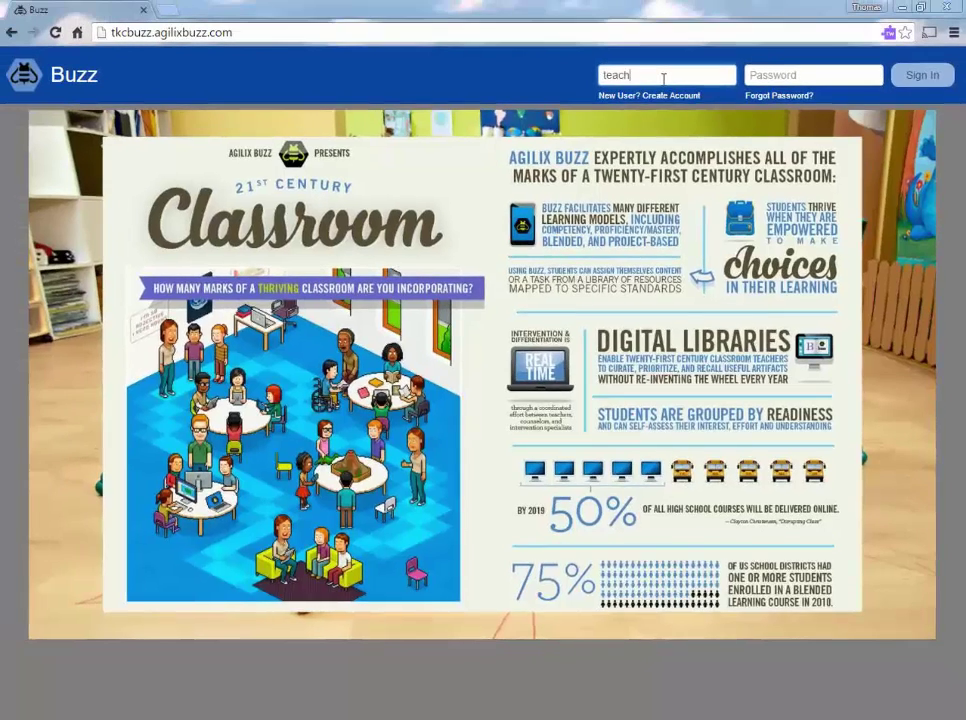
Sign in to Buzz with the account password and continue with the Admin role.
key(Tab)
text(password)
key(Return)
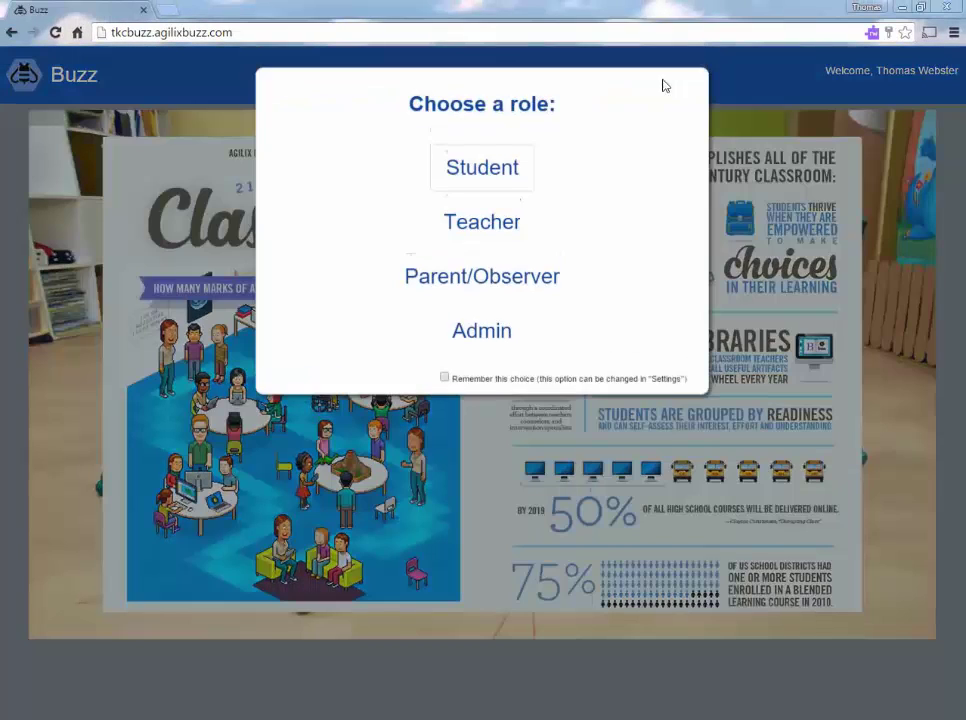
click(488, 340)
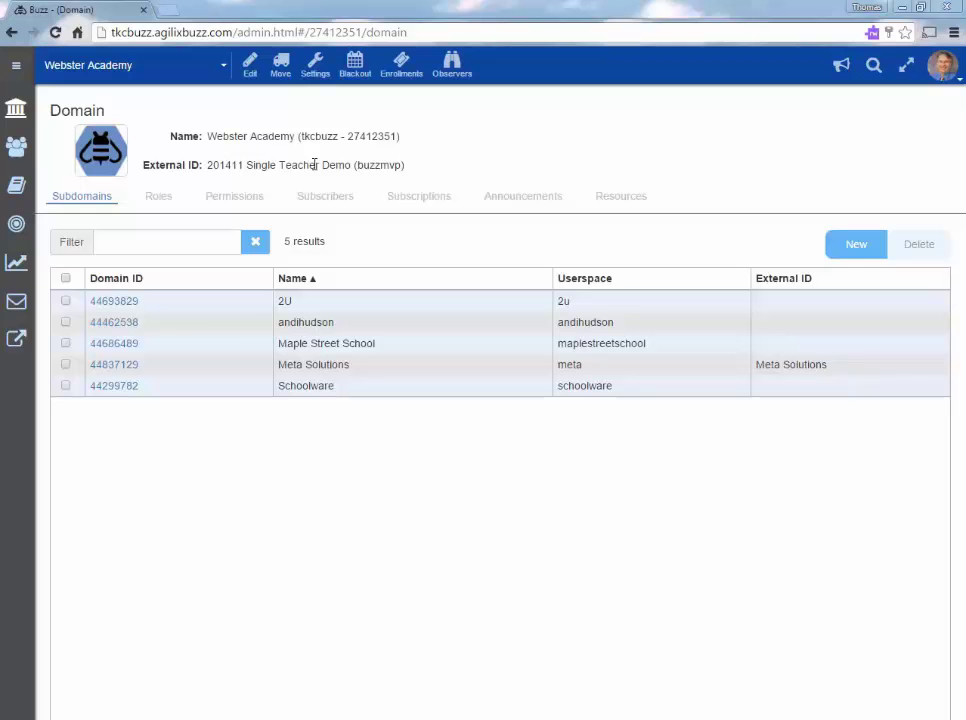
Review the Webster Academy domain settings: avatars, badges, bookmarks, theme and experimental features.
click(315, 66)
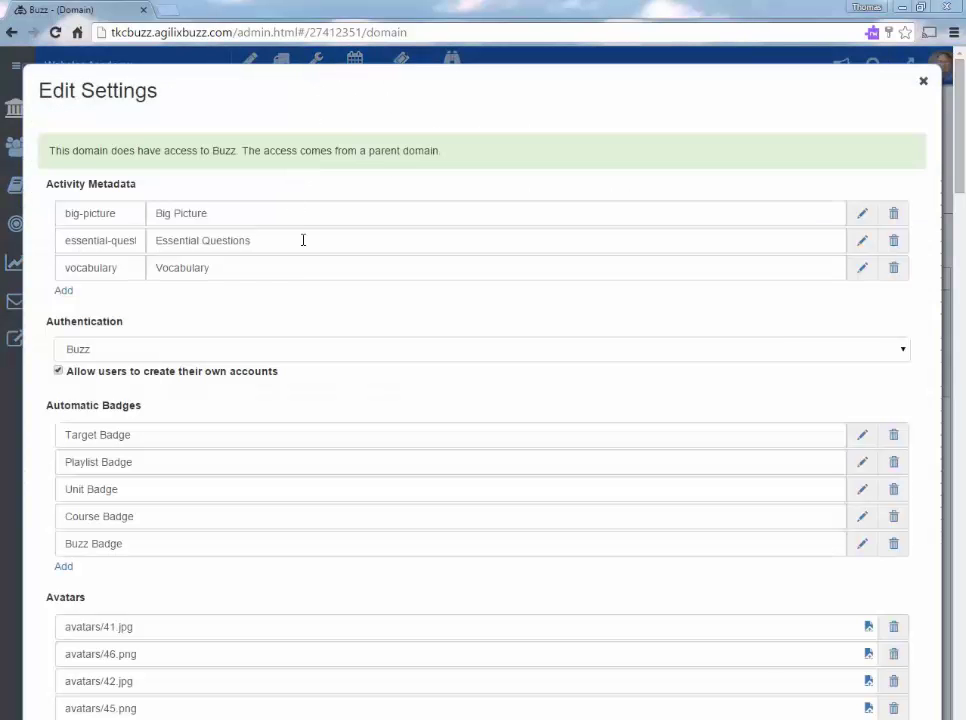
scroll(345, 359, down, 1)
scroll(345, 359, down, 4)
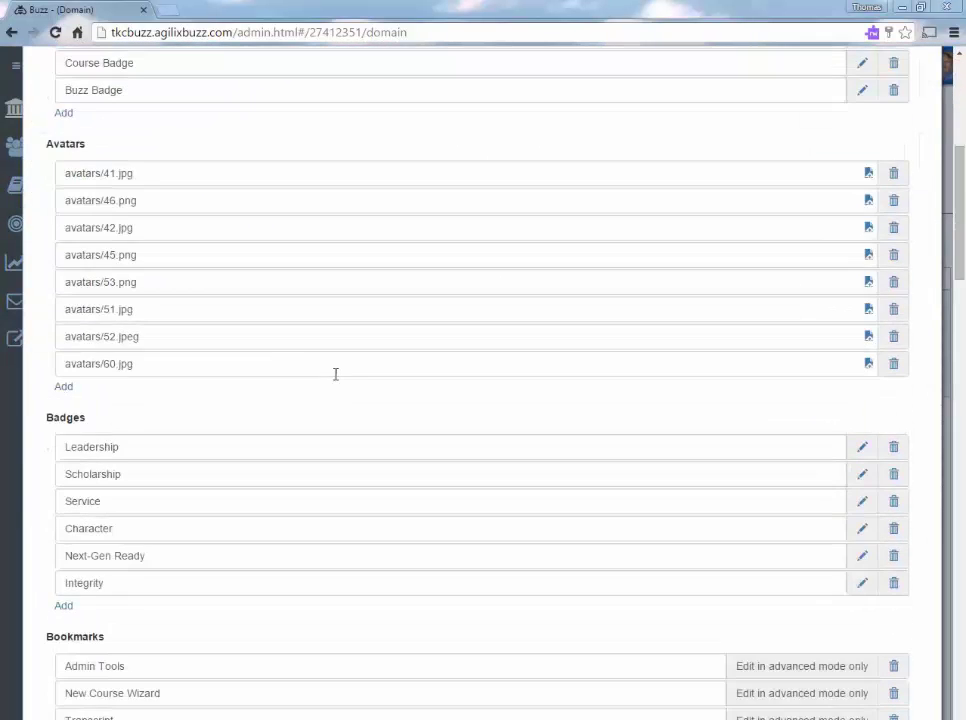
scroll(334, 373, down, 4)
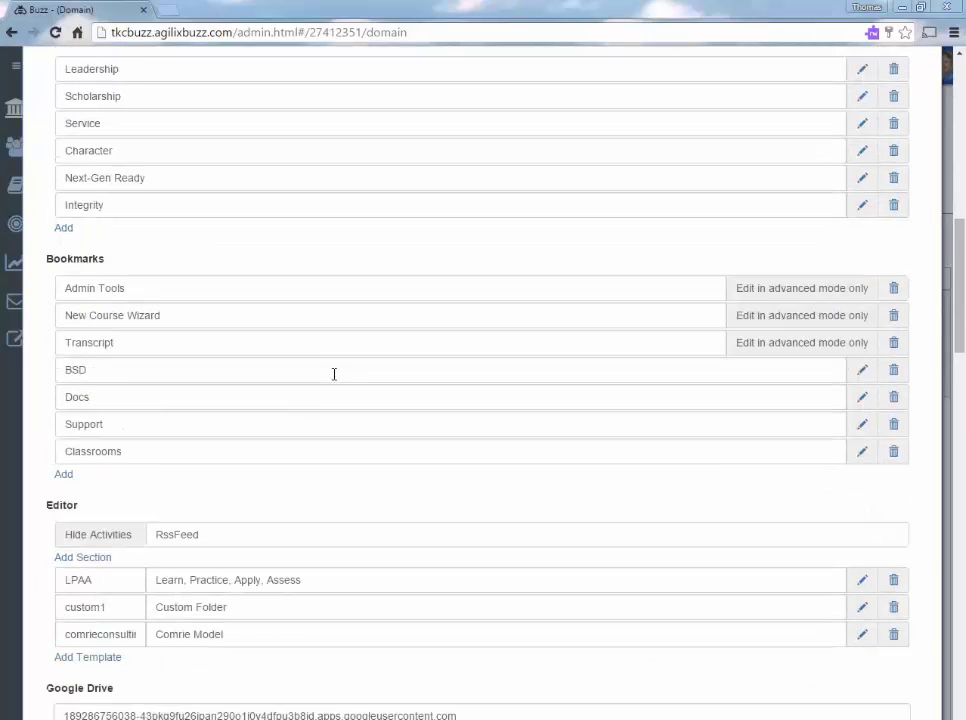
scroll(334, 372, down, 12)
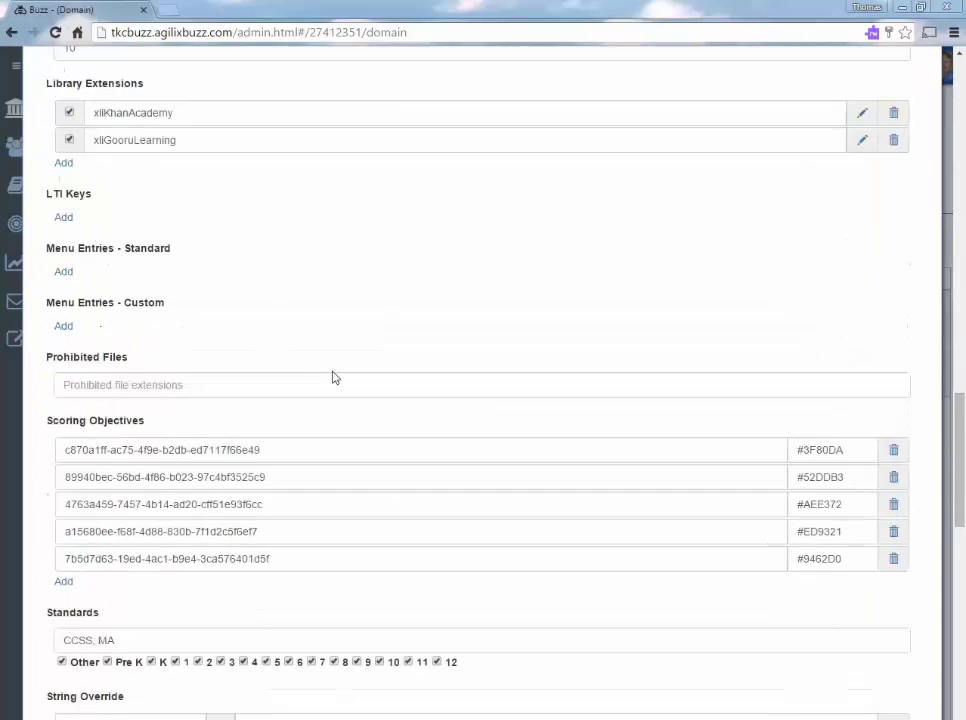
scroll(335, 377, up, 2)
scroll(333, 372, up, 1)
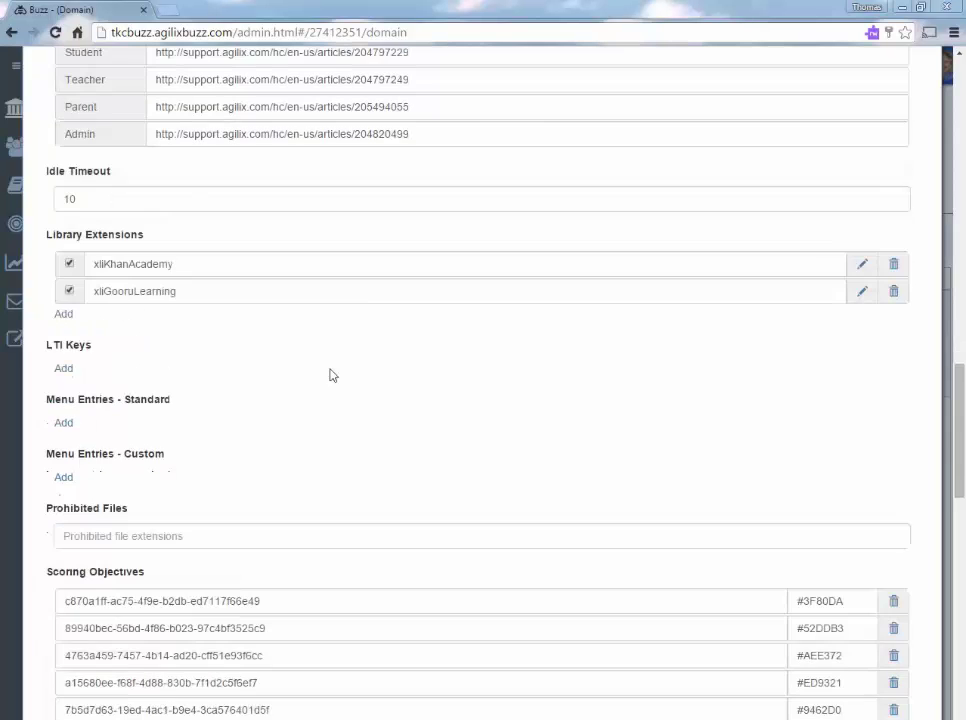
scroll(332, 372, down, 1)
scroll(340, 385, down, 3)
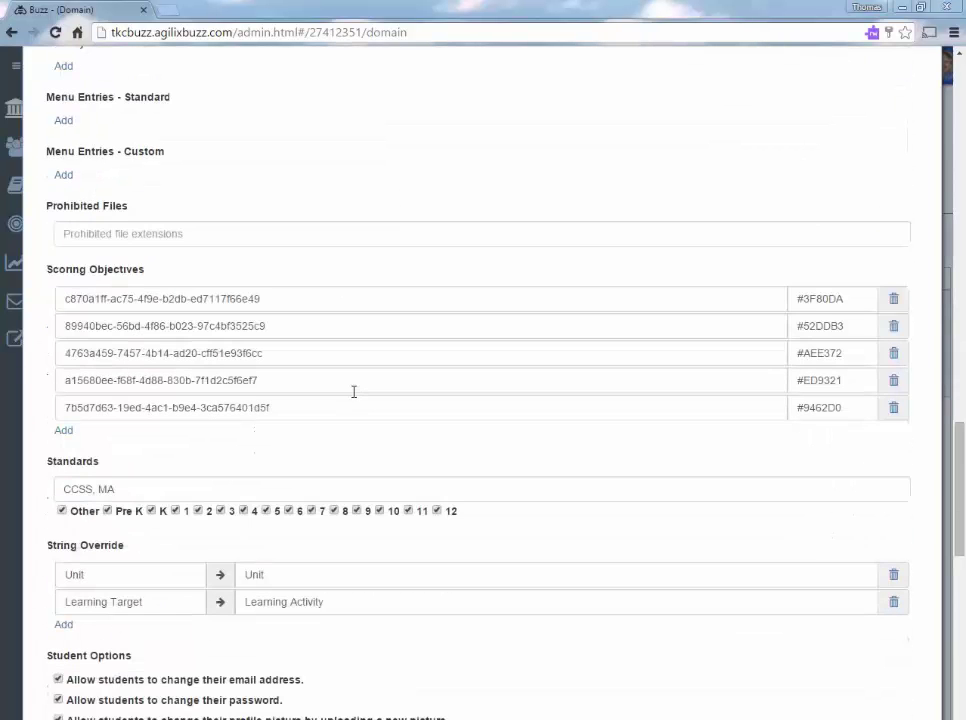
scroll(355, 395, down, 2)
scroll(356, 401, down, 3)
scroll(351, 398, down, 3)
scroll(352, 397, down, 4)
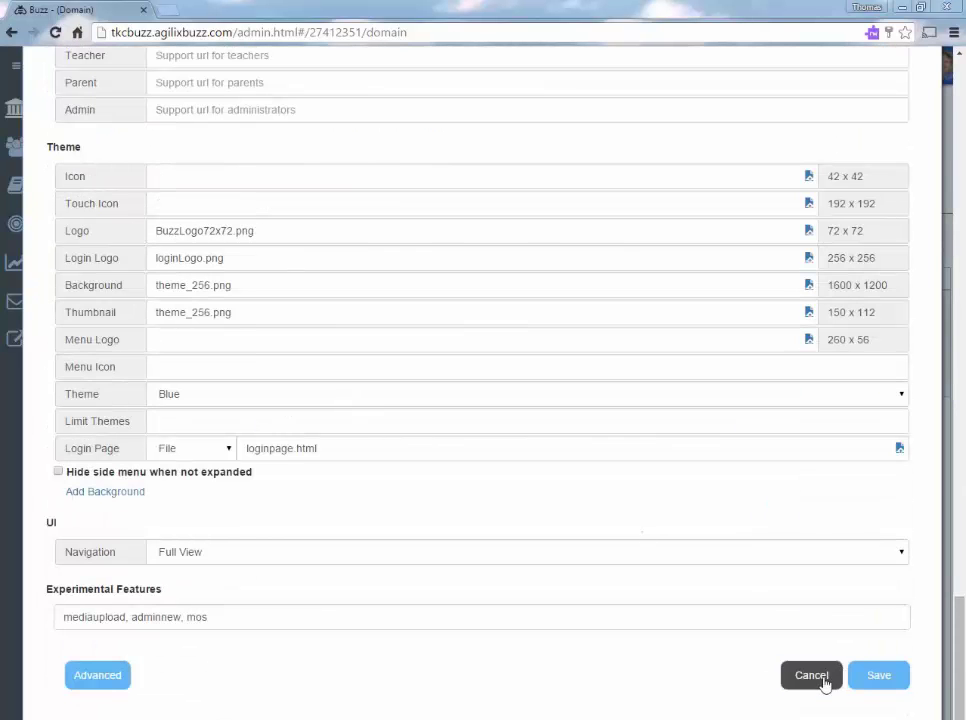
Cancel the domain settings, switch to the Teacher app, and start a new browser tab.
click(813, 677)
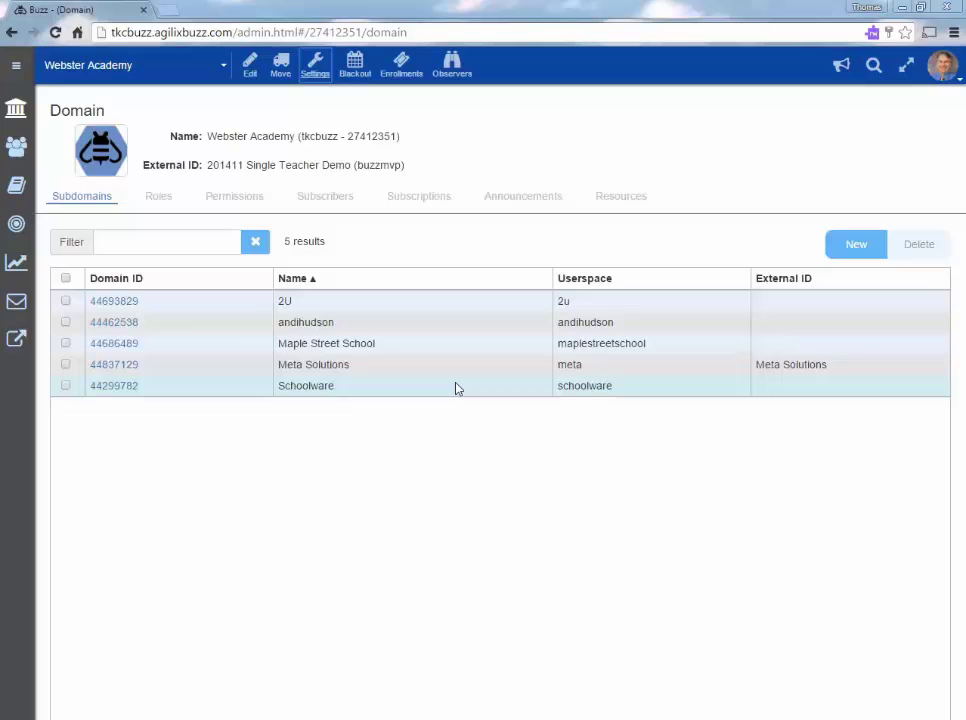
click(942, 66)
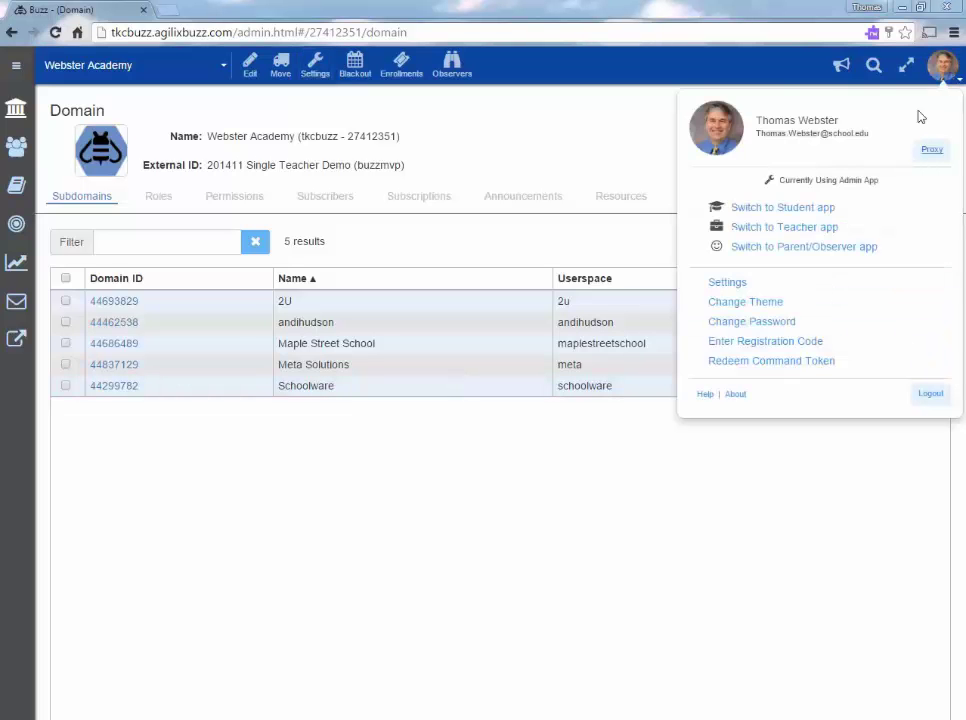
click(796, 239)
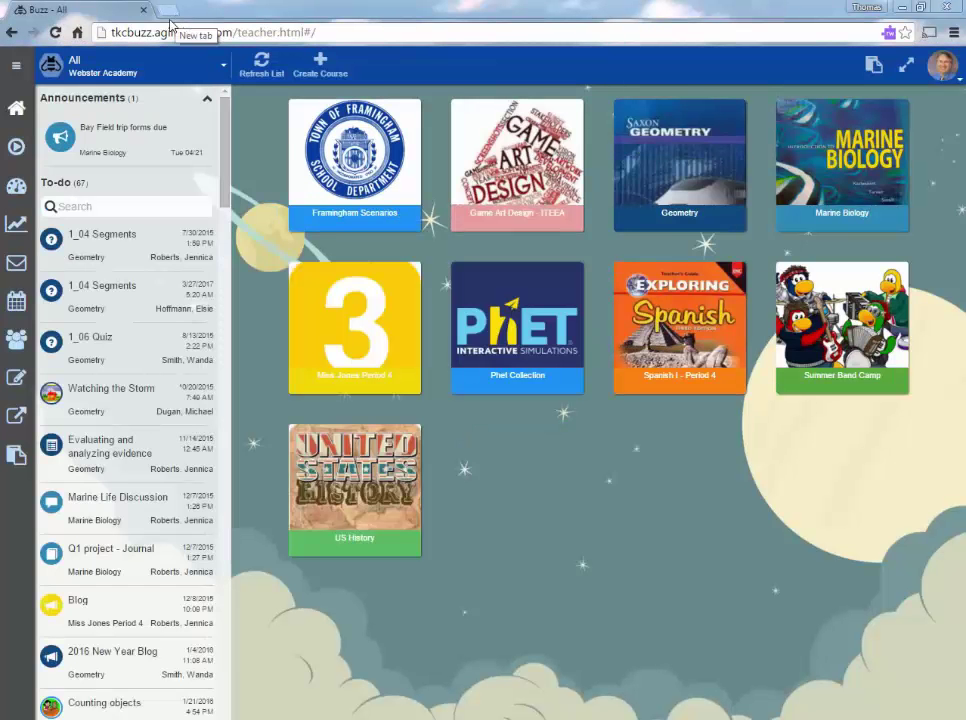
double_click(118, 32)
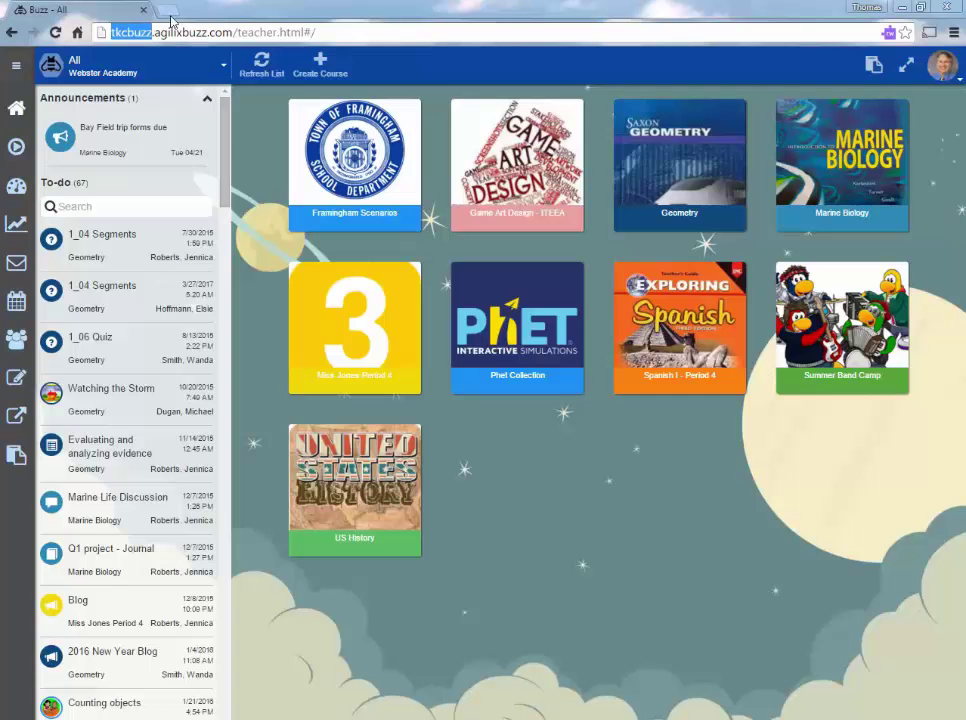
click(168, 12)
Go to tkcbuzz.brainhoney.com and sign in with the teacher account and its password.
text(tkcbuzz.)
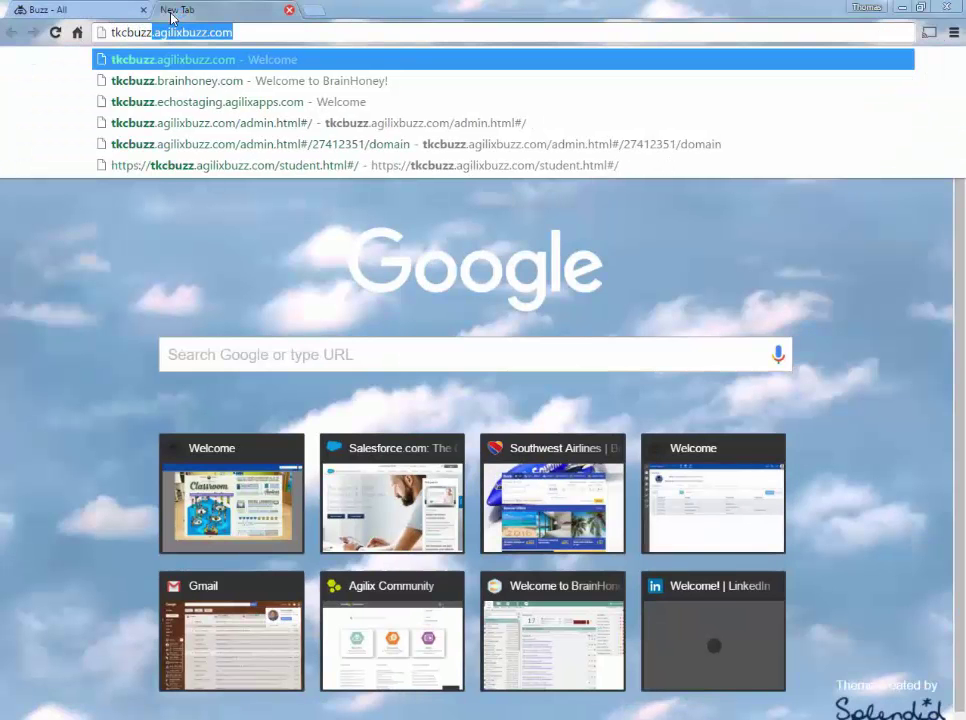
text(ag)
key(BackSpace)
key(BackSpace)
key(BackSpace)
text(brainhoney)
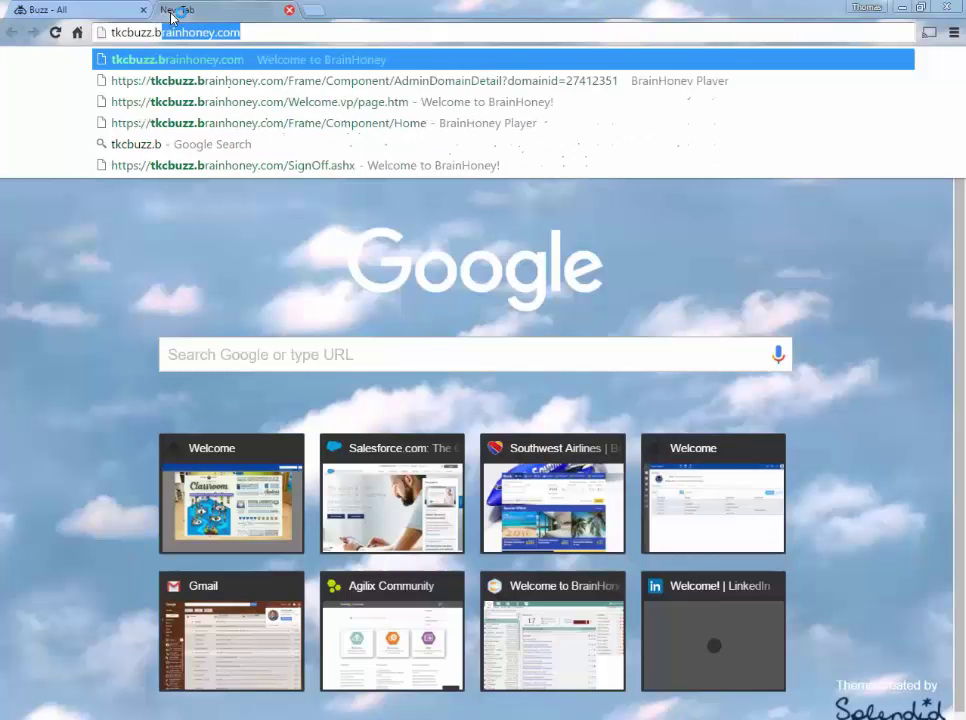
key(Return)
text(teacher)
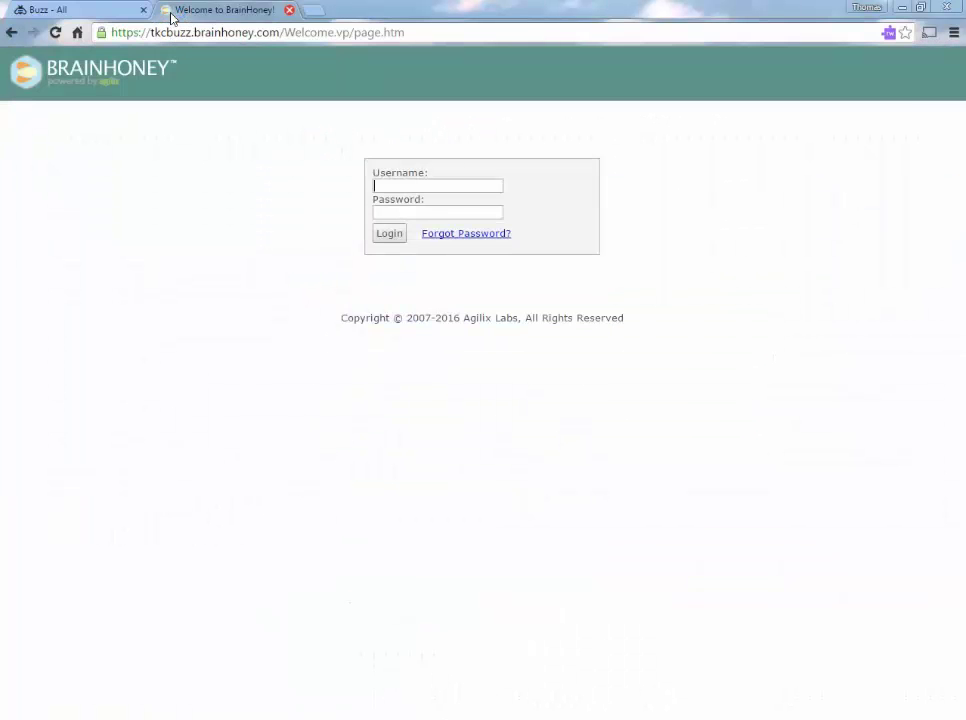
key(Tab)
text(password)
key(Return)
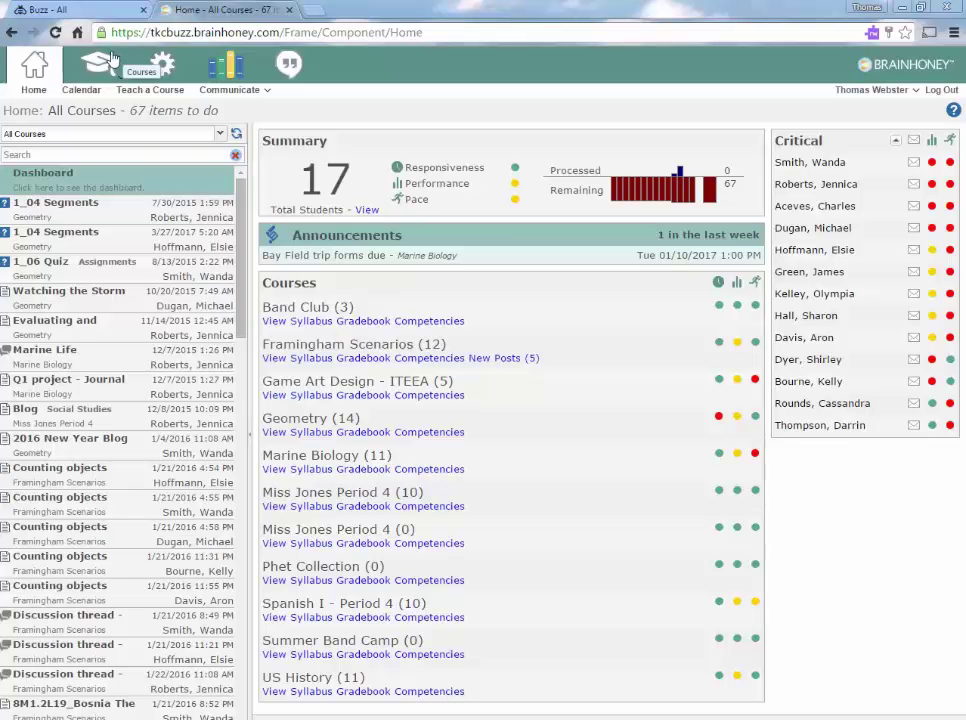
Compare the BrainHoney home courses with the Buzz course dashboard, ending on Buzz.
click(84, 9)
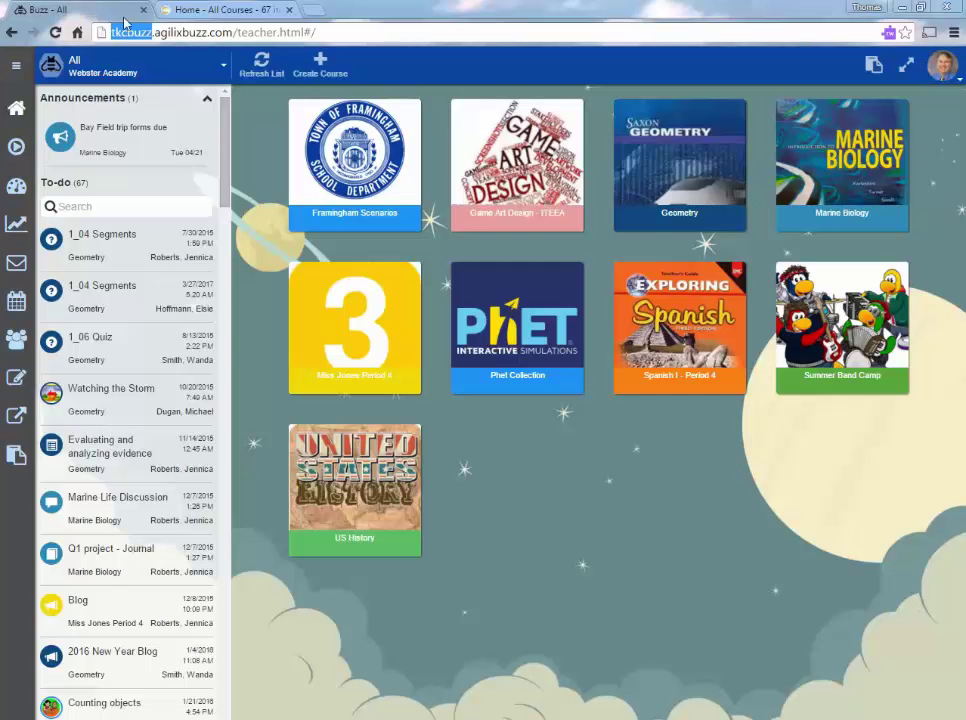
click(206, 10)
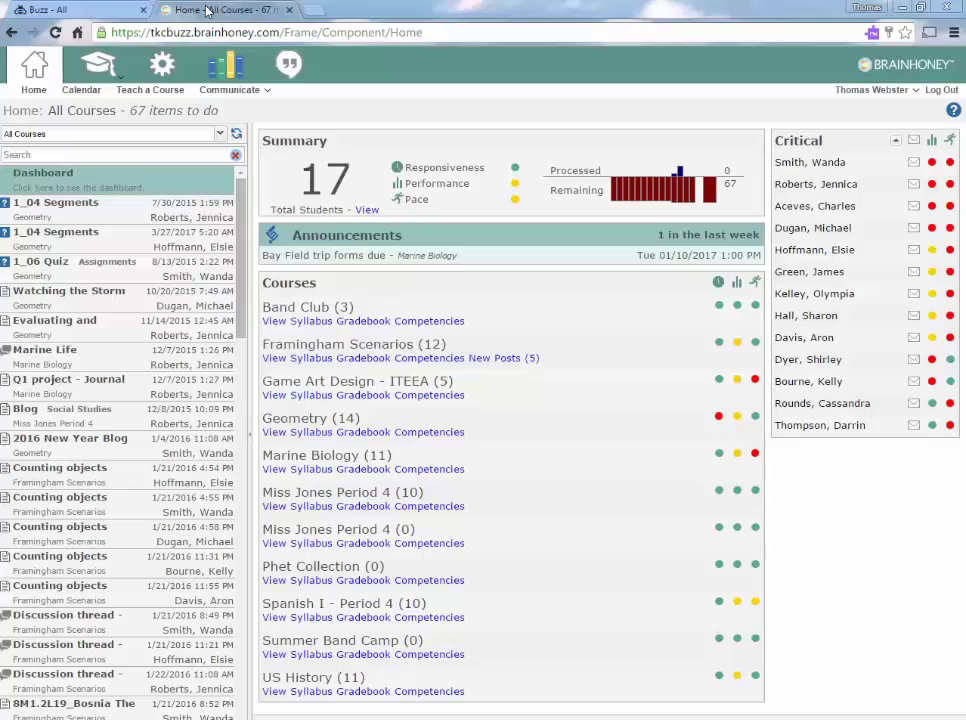
click(108, 12)
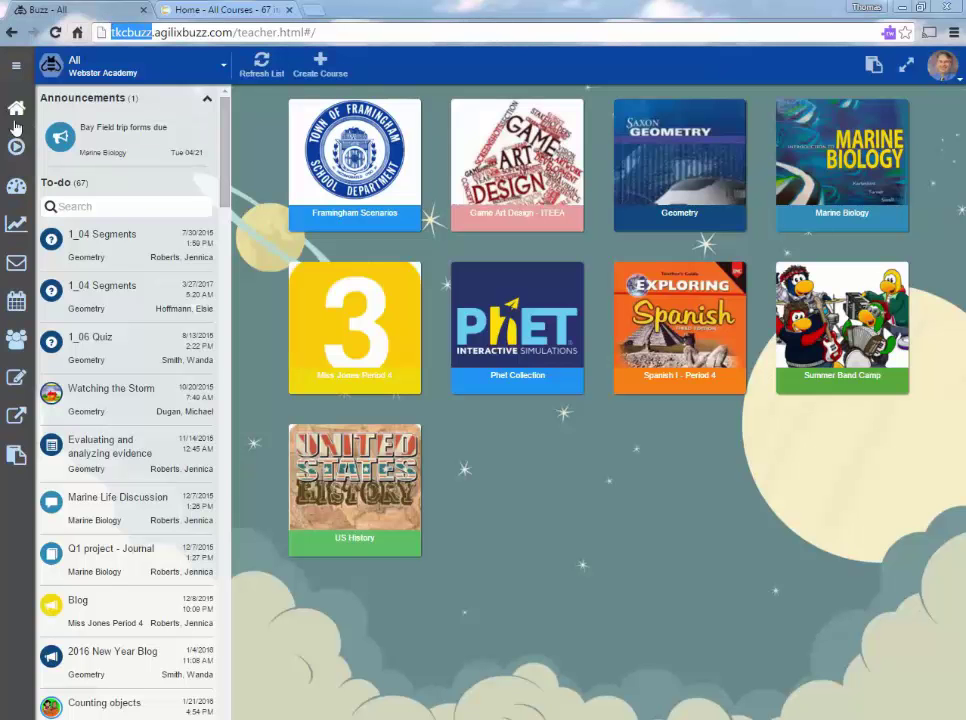
View the Geometry performance reports for two marked students, including Mastery and Unit Summary.
click(19, 192)
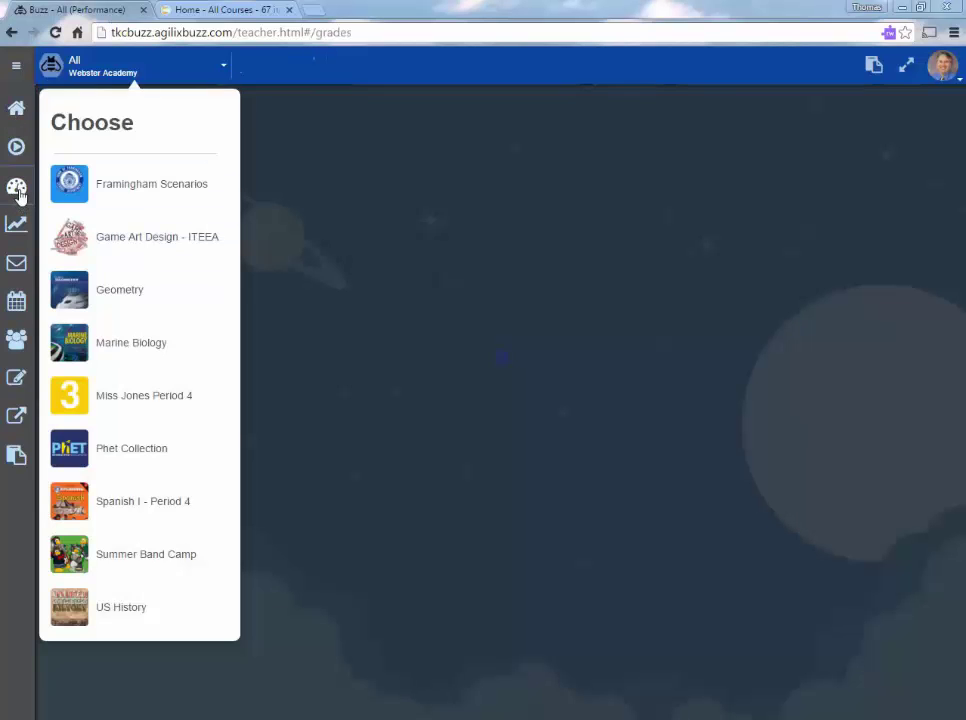
click(119, 295)
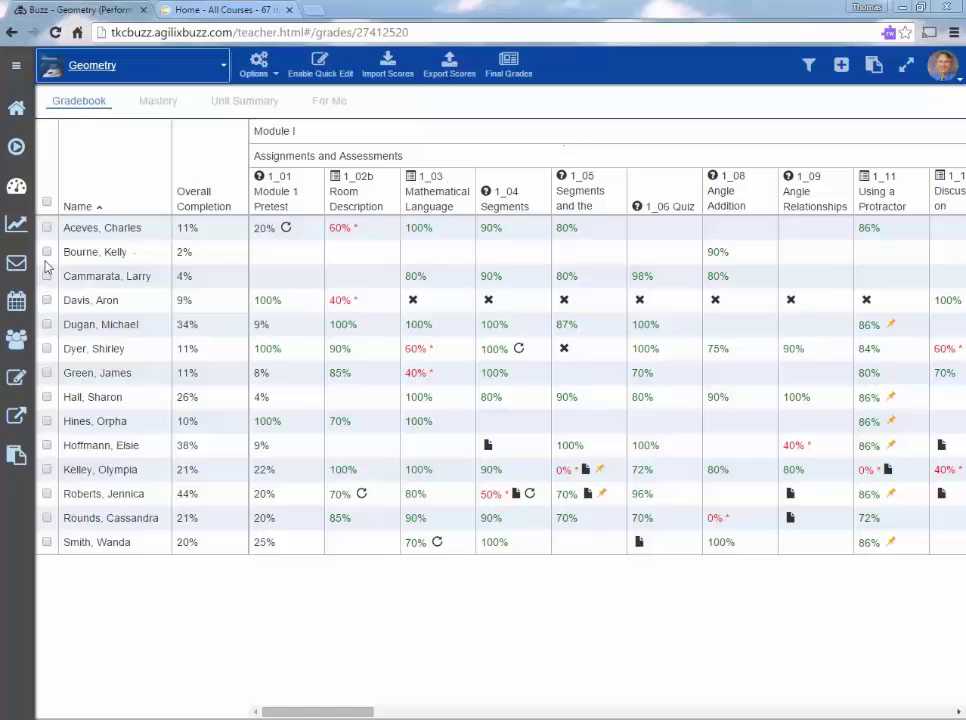
click(46, 252)
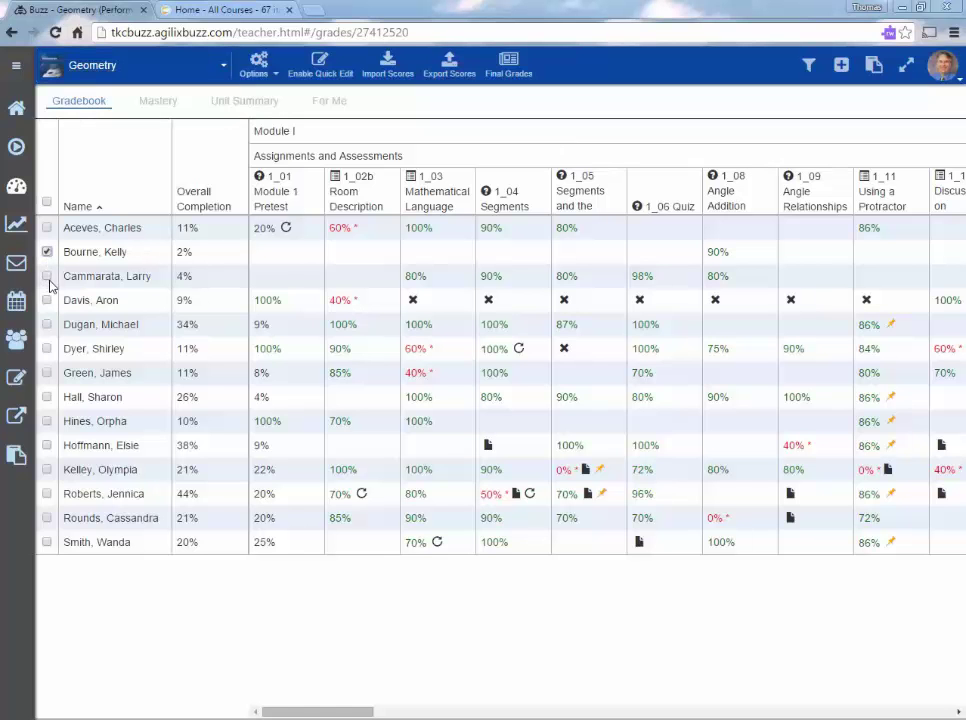
click(46, 276)
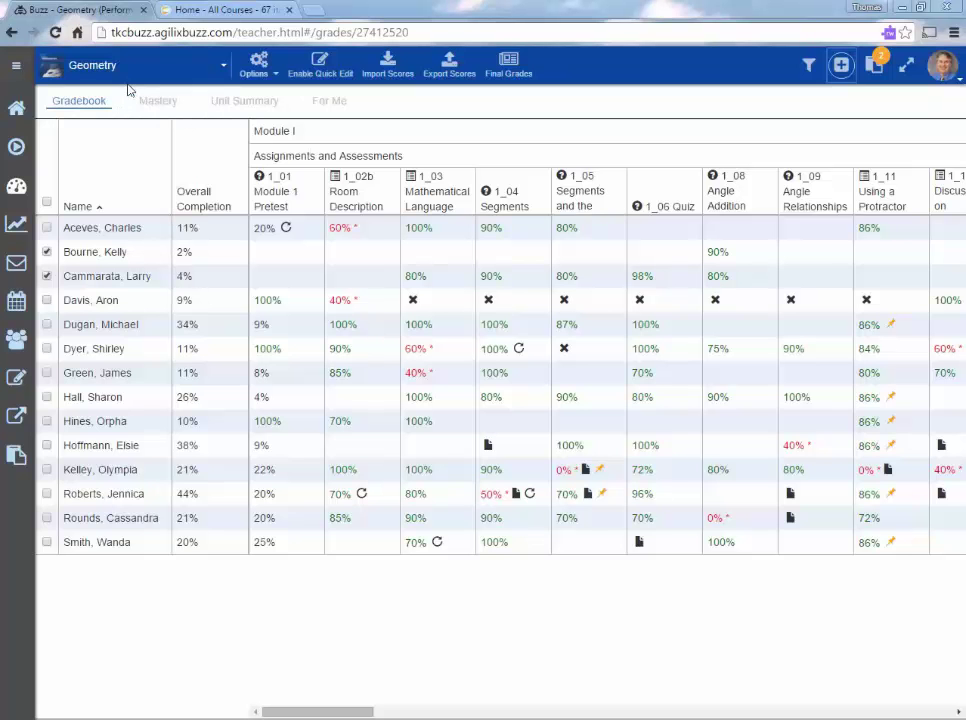
click(168, 113)
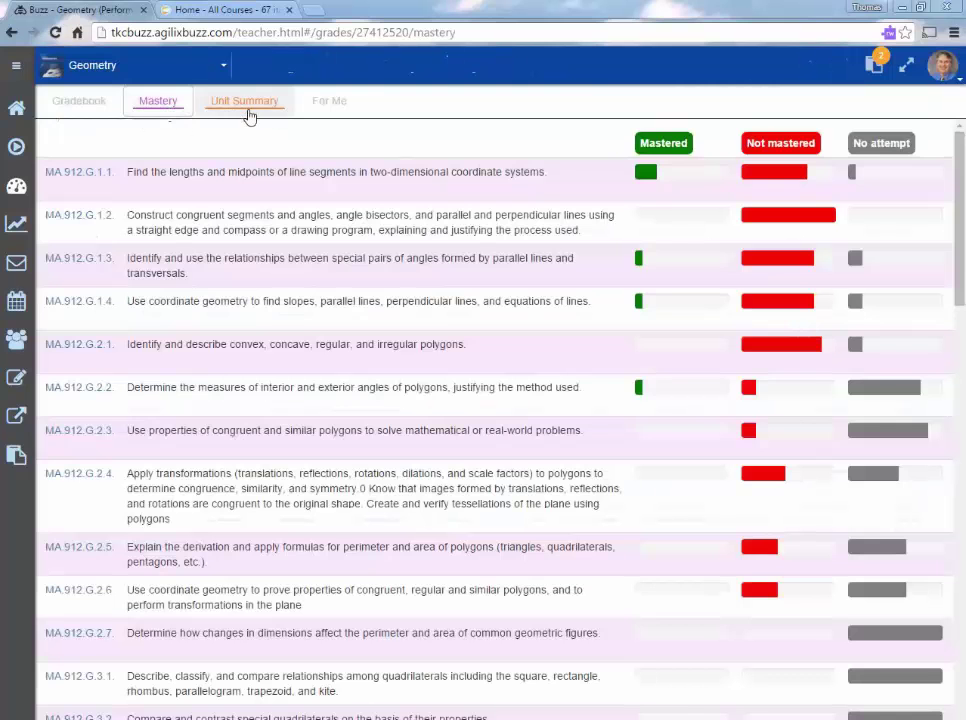
click(258, 114)
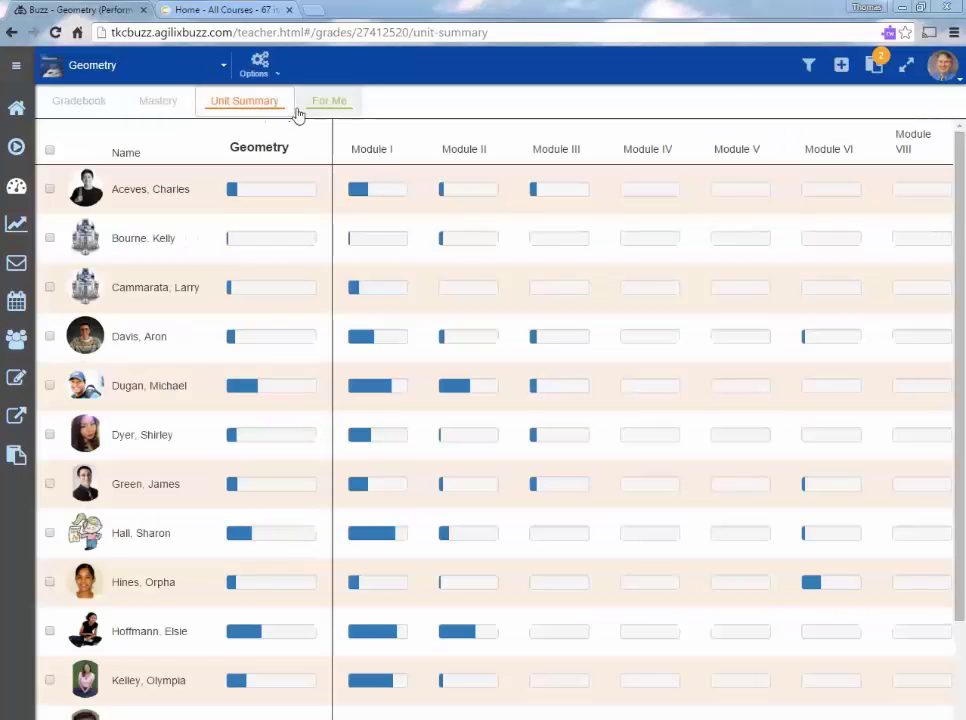
Show December 2015 in the For Me calendar, then switch to the Gradebook.
click(324, 104)
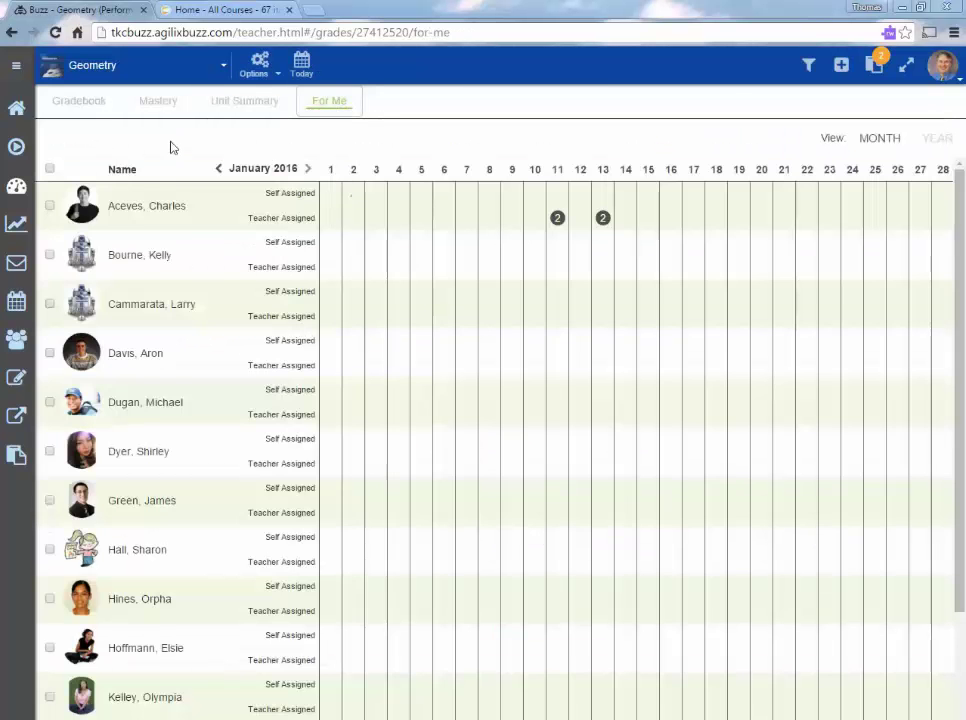
click(218, 170)
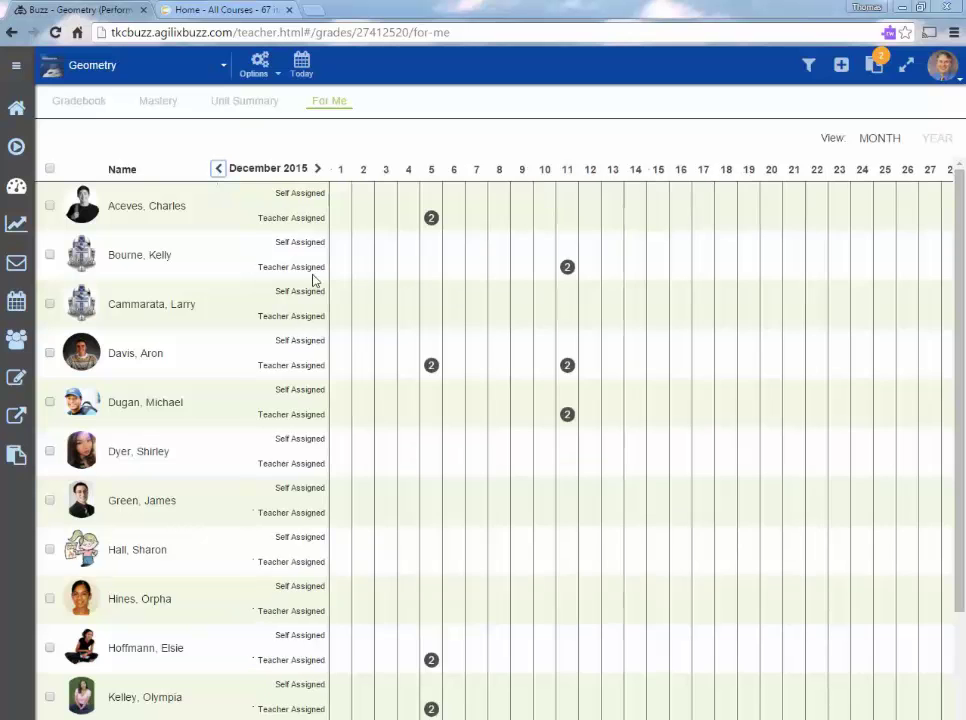
scroll(576, 442, down, 3)
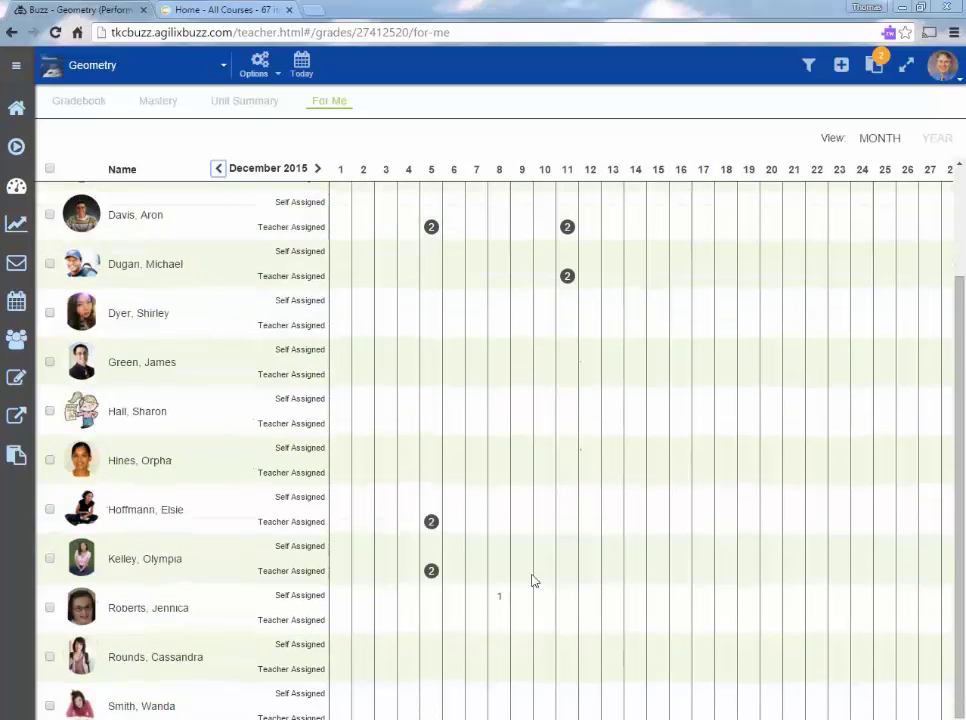
scroll(451, 530, up, 3)
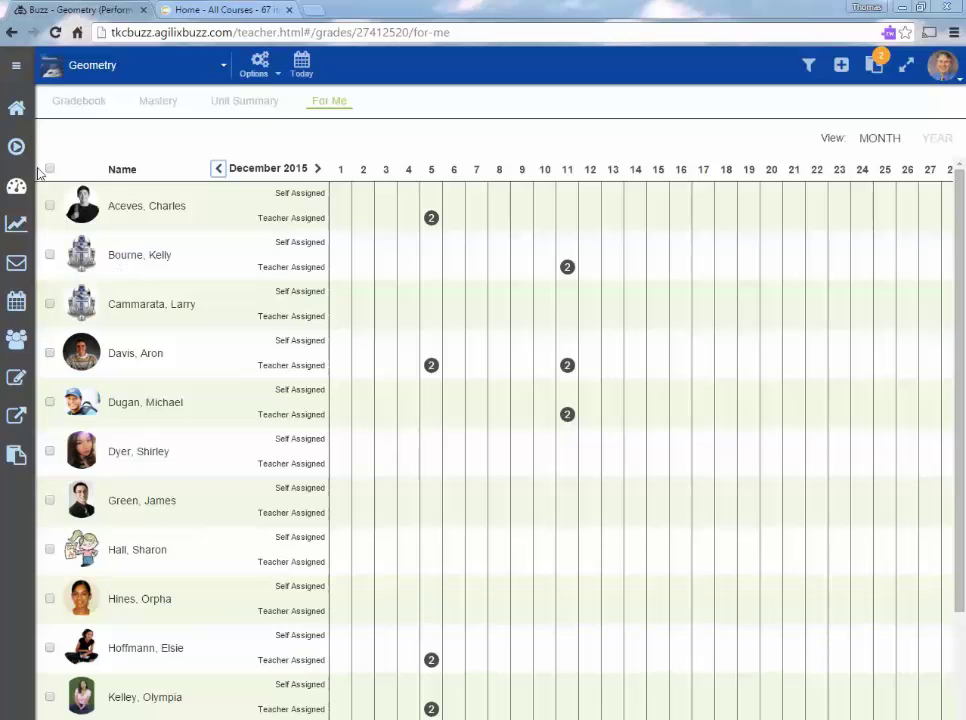
click(80, 101)
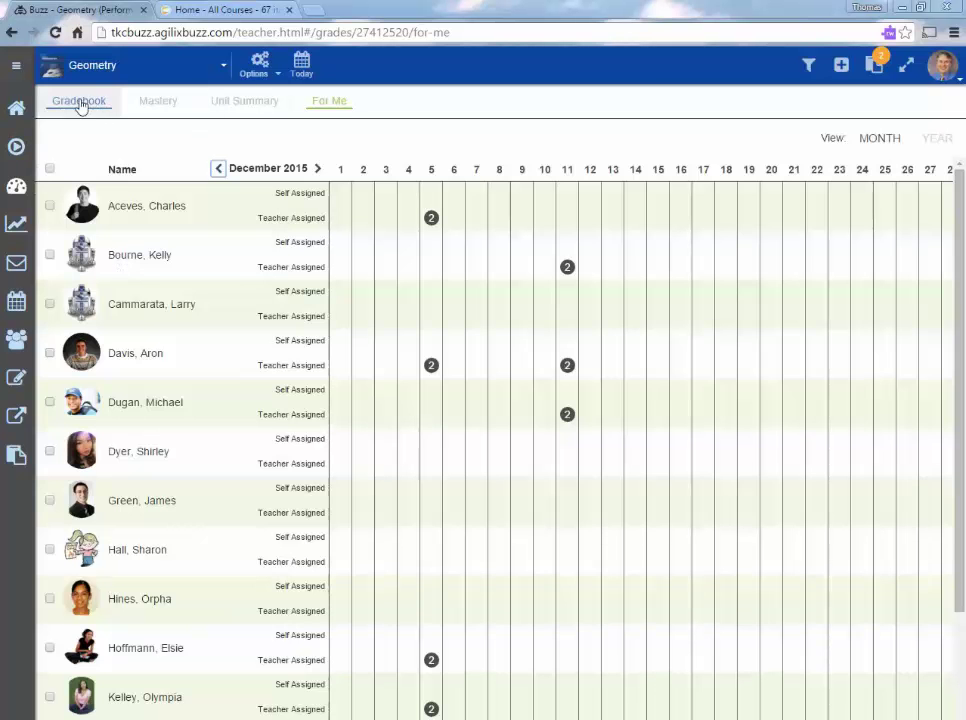
Switch to Marine Biology and open the first student's dashboard from the Students grade table.
click(128, 70)
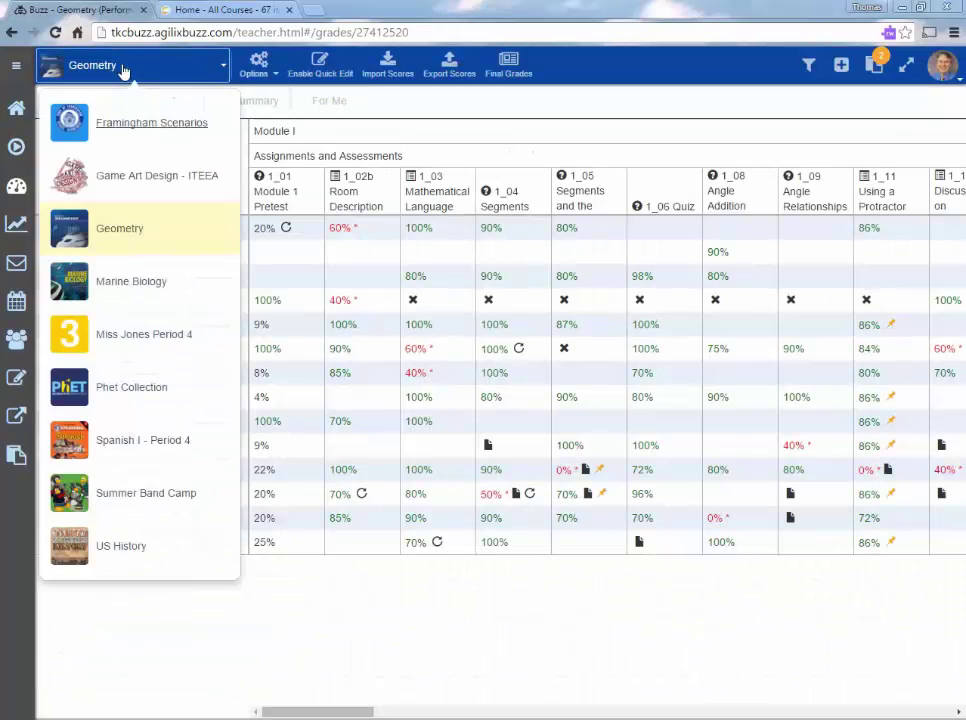
click(150, 285)
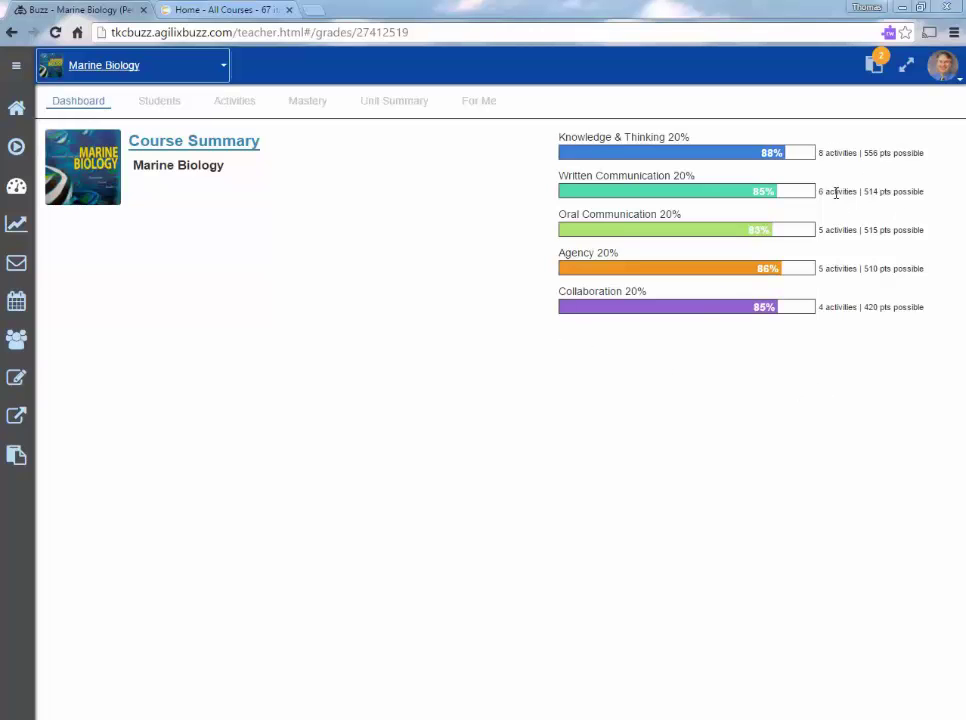
click(159, 101)
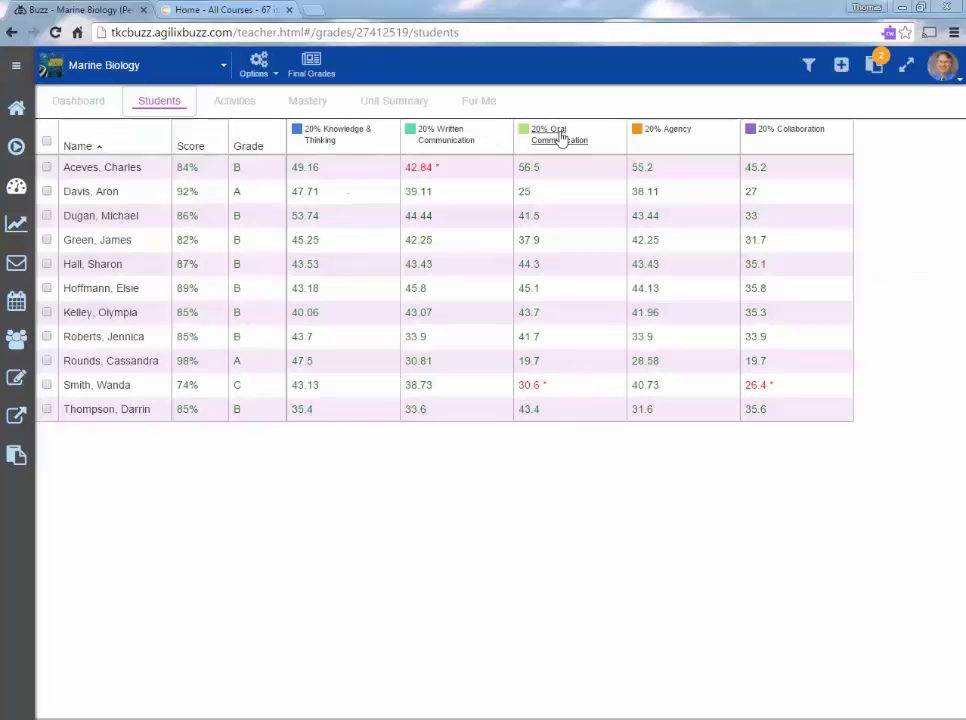
click(106, 171)
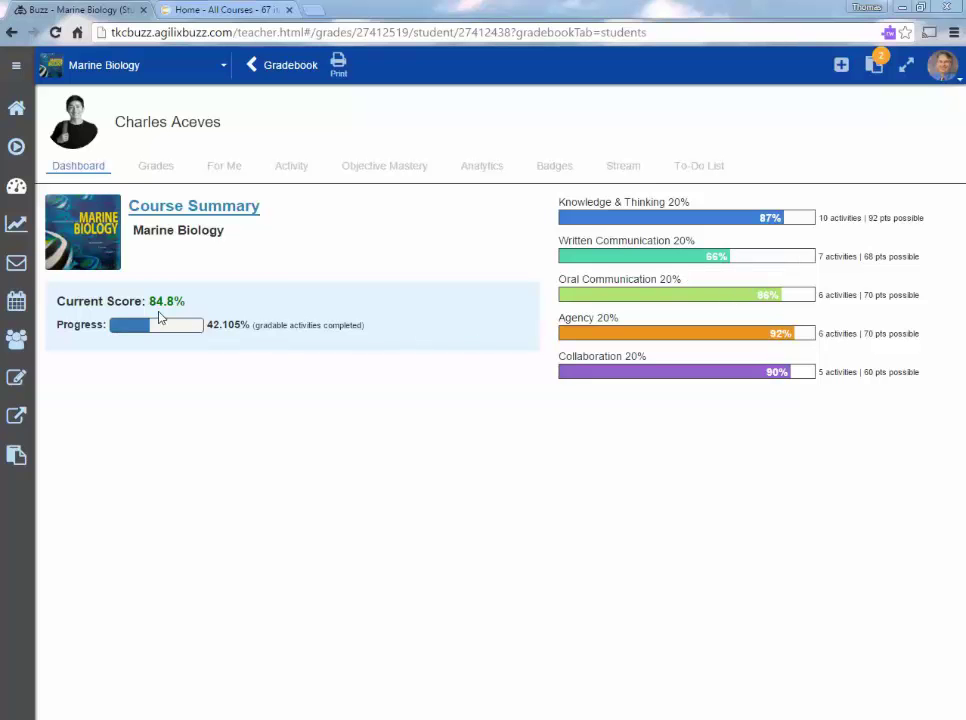
Review the student's activity grades, check Introduction Assignment in the Grade Editor, and close the report.
click(156, 168)
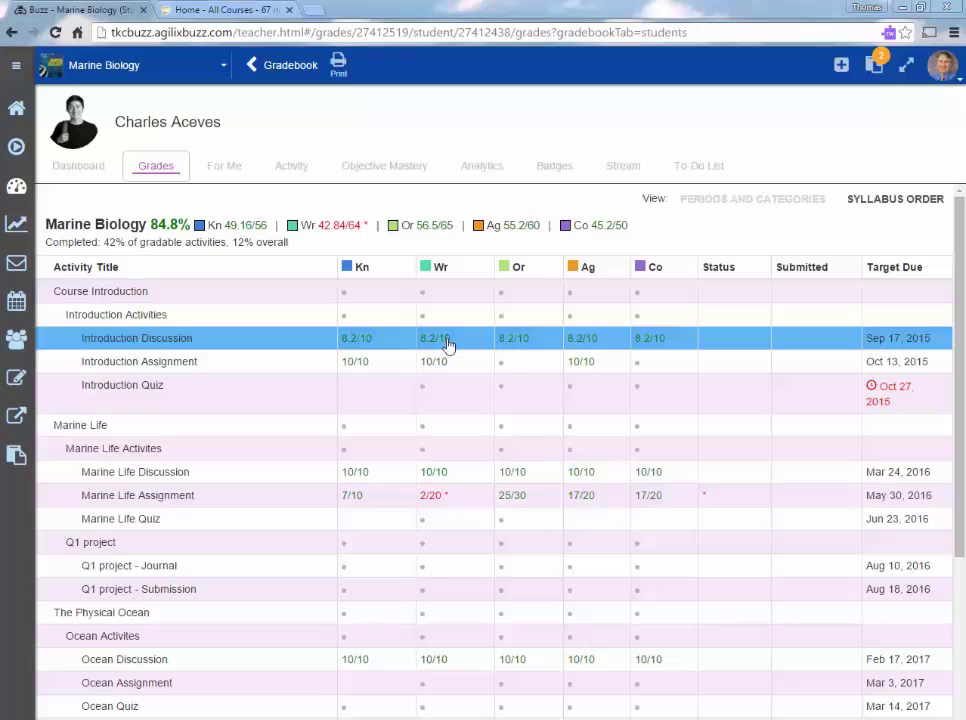
click(443, 372)
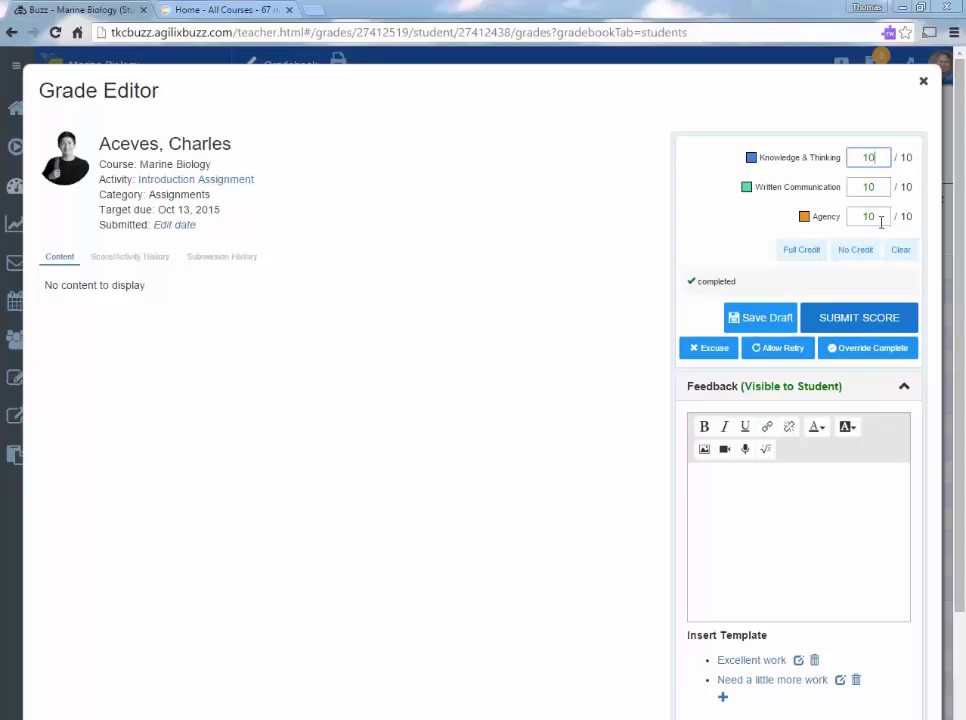
click(925, 86)
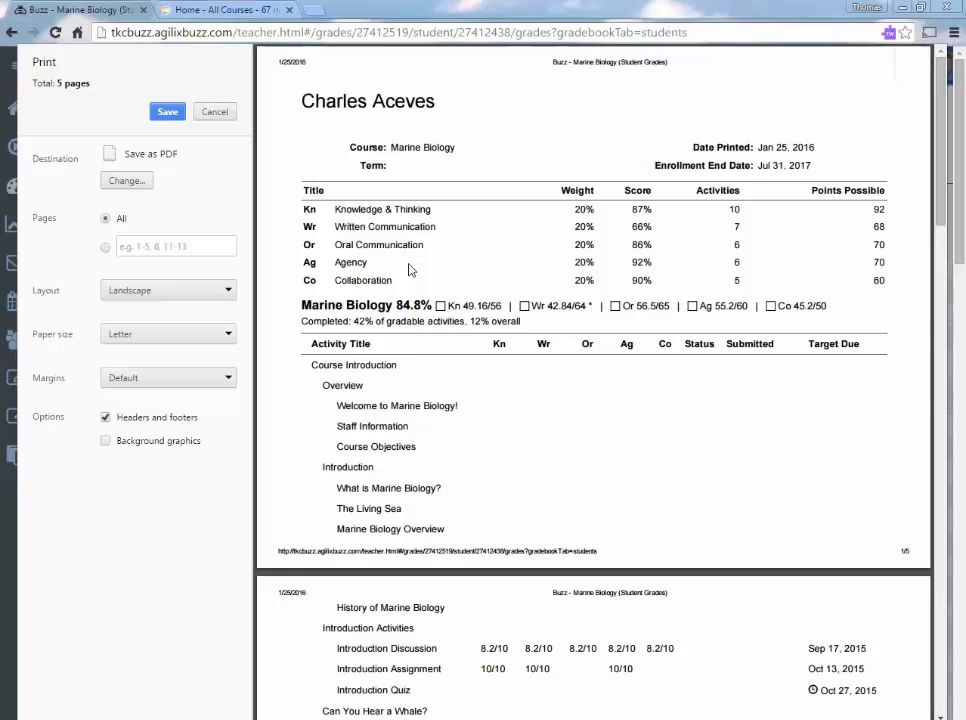
click(214, 111)
click(797, 87)
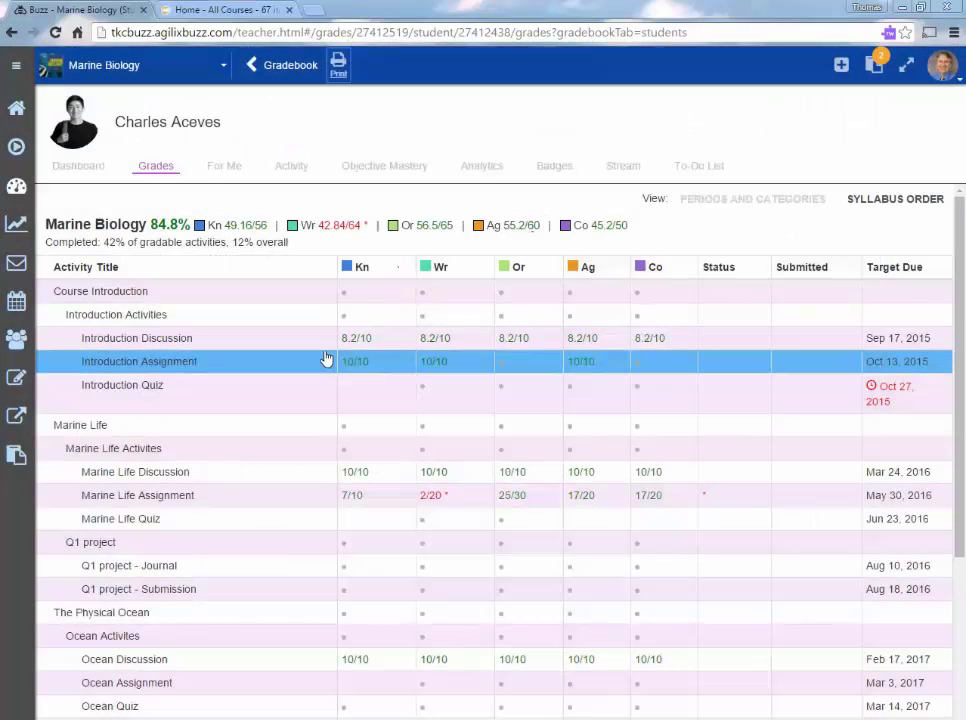
Open the student clipboard and look through its Badges, Tasks and Messages tabs.
click(882, 67)
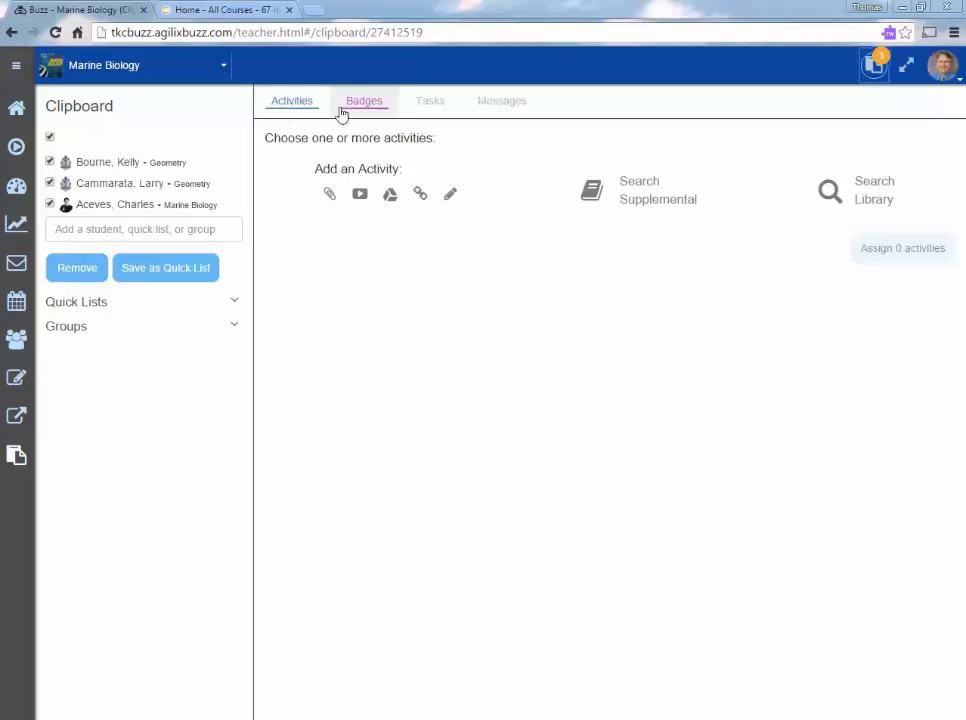
click(372, 109)
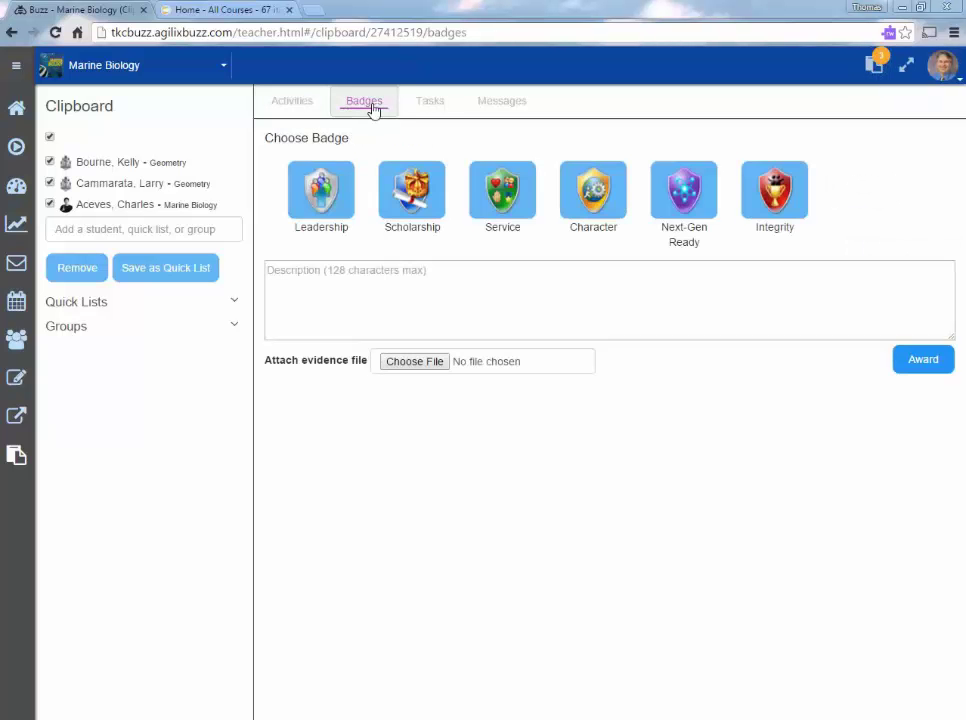
click(427, 108)
click(499, 108)
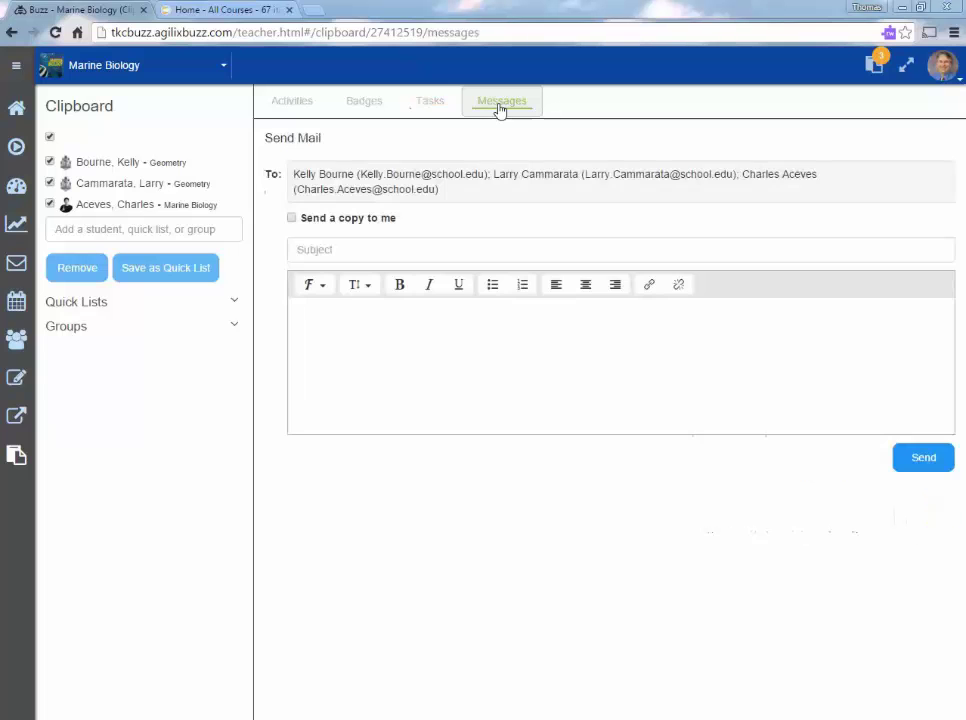
click(298, 102)
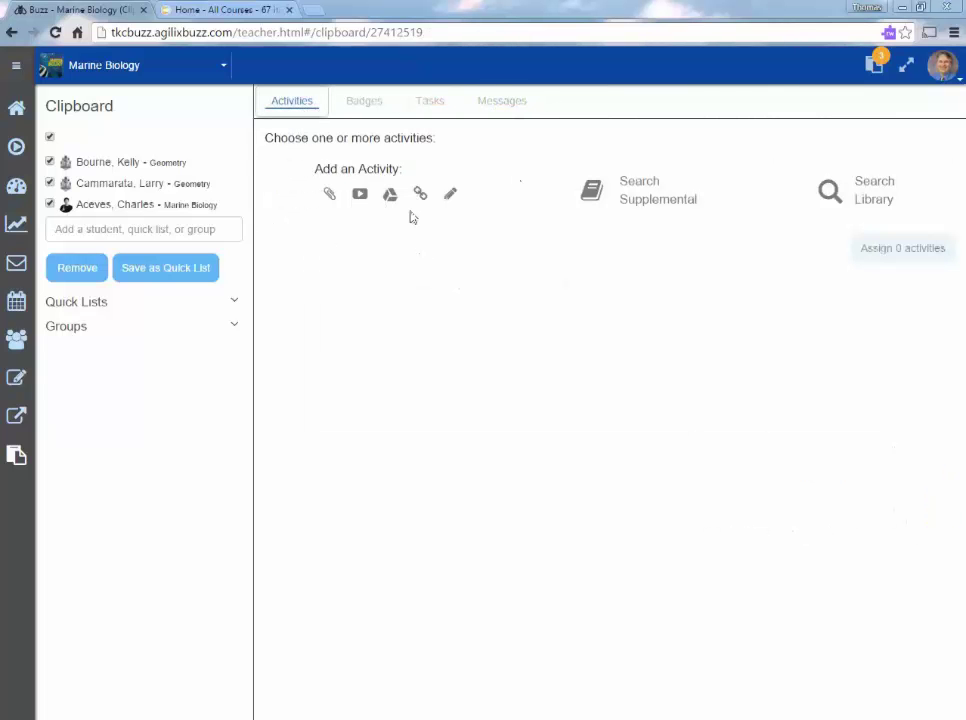
Add the Marine Pollution & Noise supplemental item as an activity.
click(643, 204)
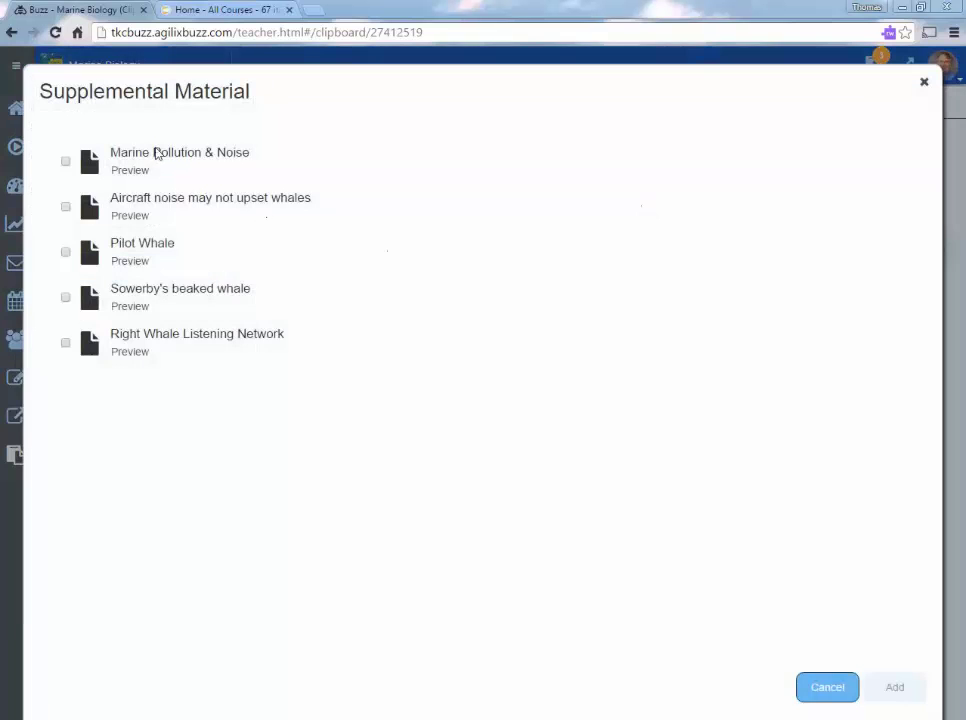
click(66, 162)
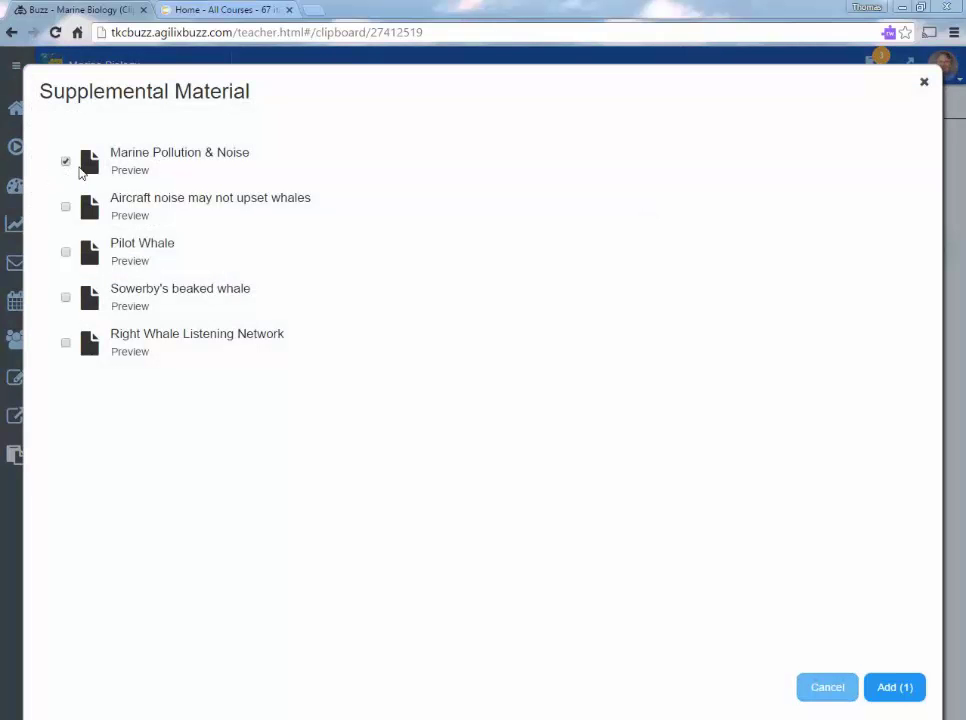
click(894, 687)
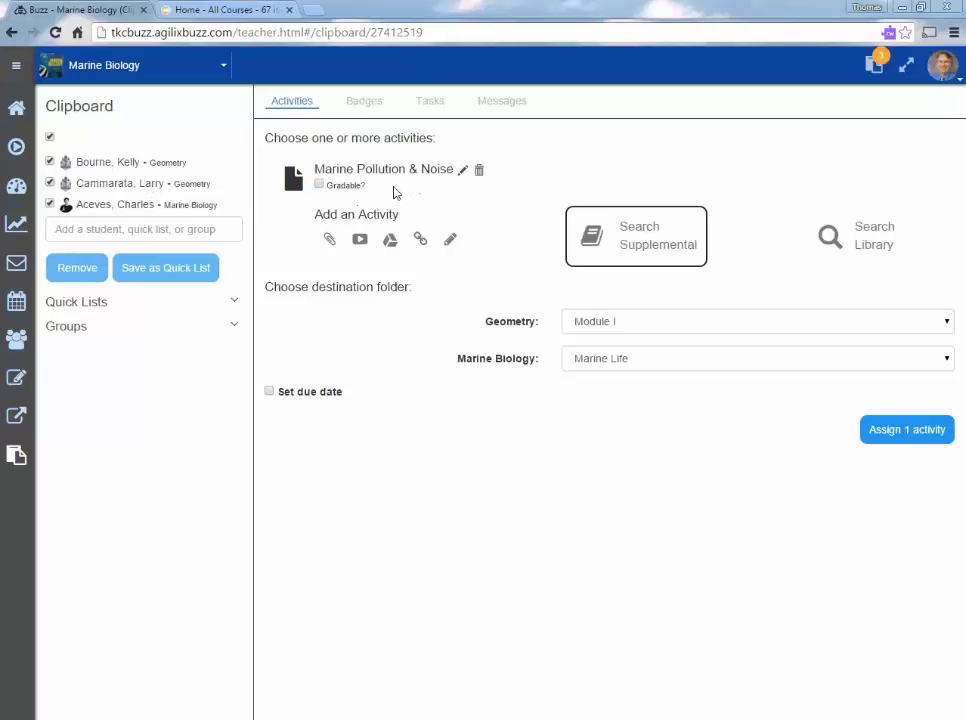
In the Digital Library, select Khan Academy's 3rd-grade Multiplying by multiples of 10 video.
click(880, 240)
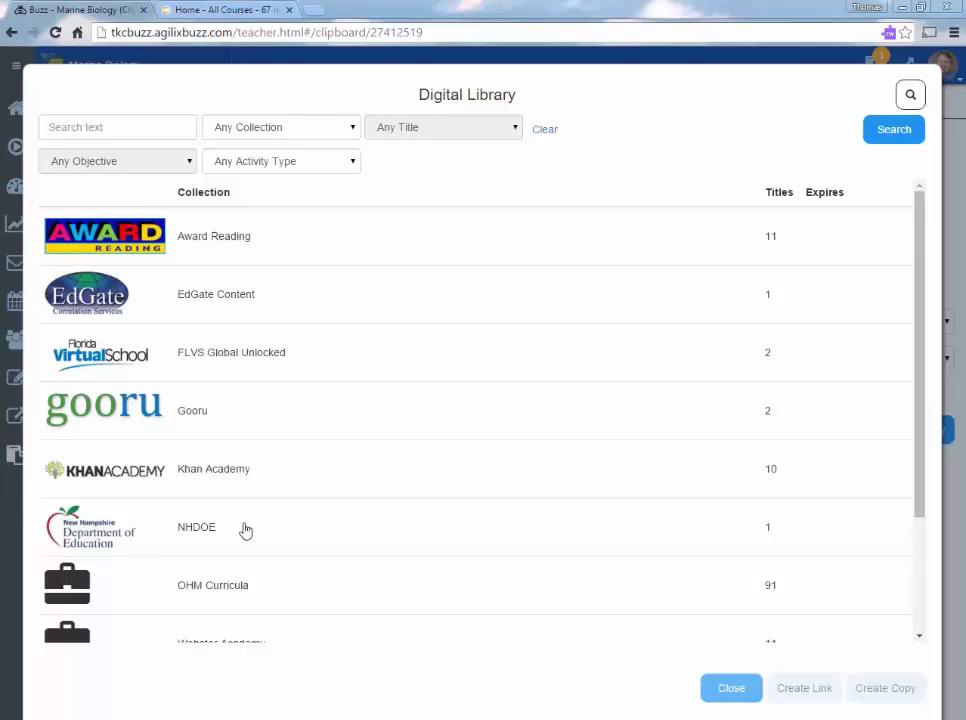
click(212, 481)
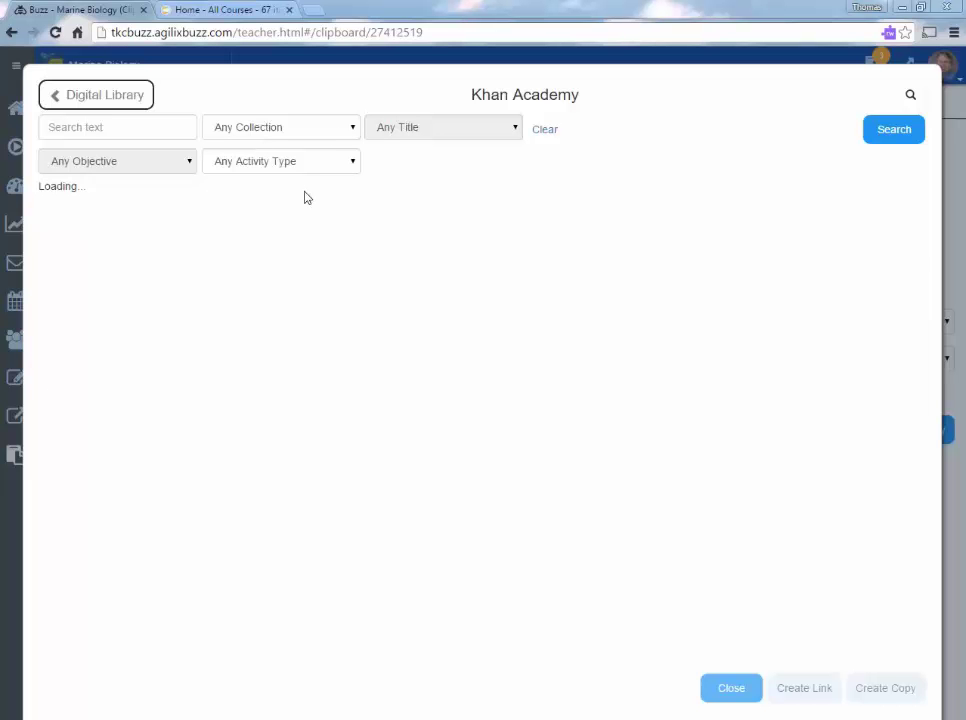
click(128, 298)
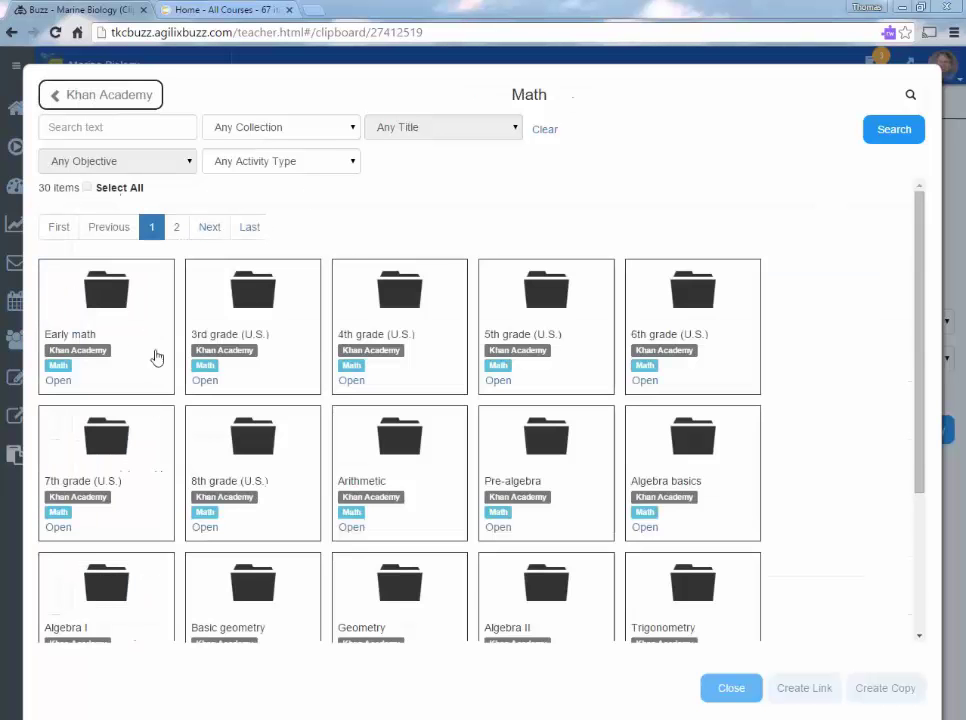
click(237, 341)
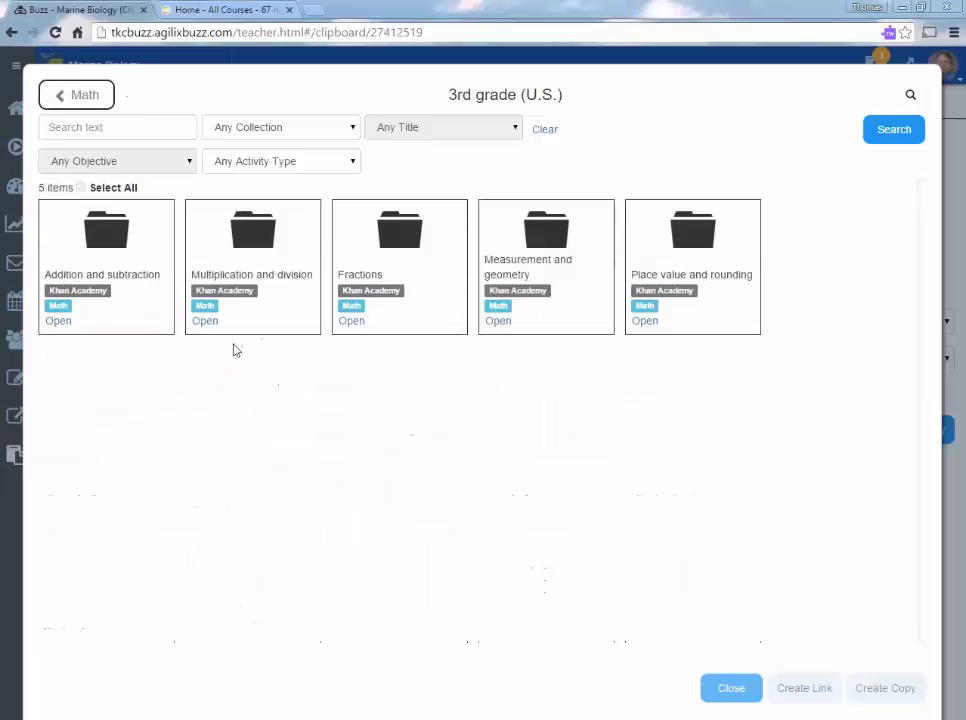
click(247, 287)
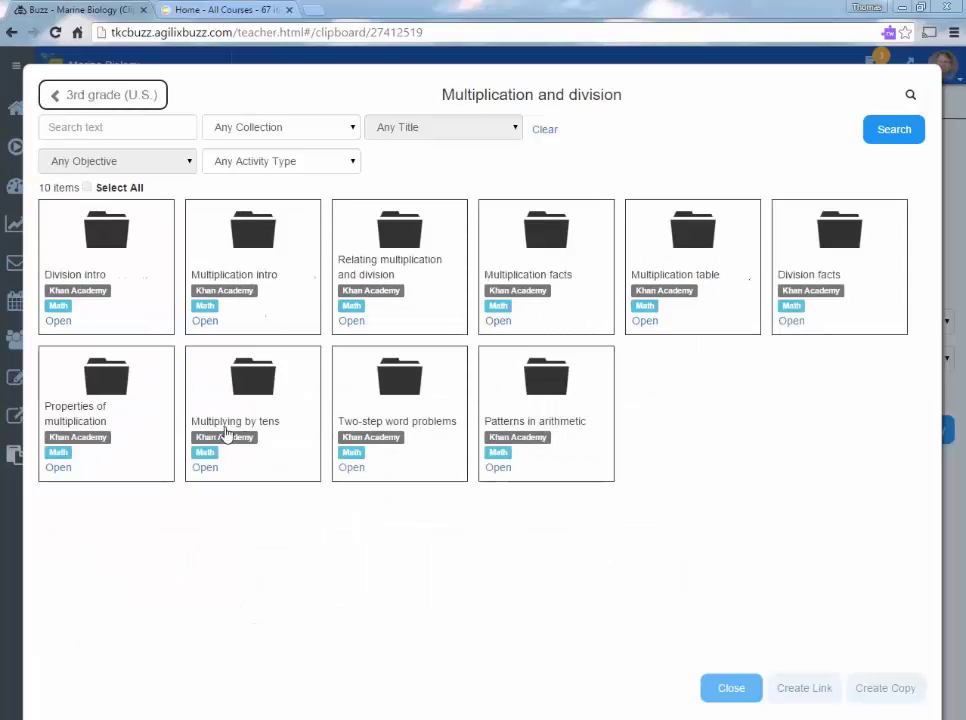
click(224, 367)
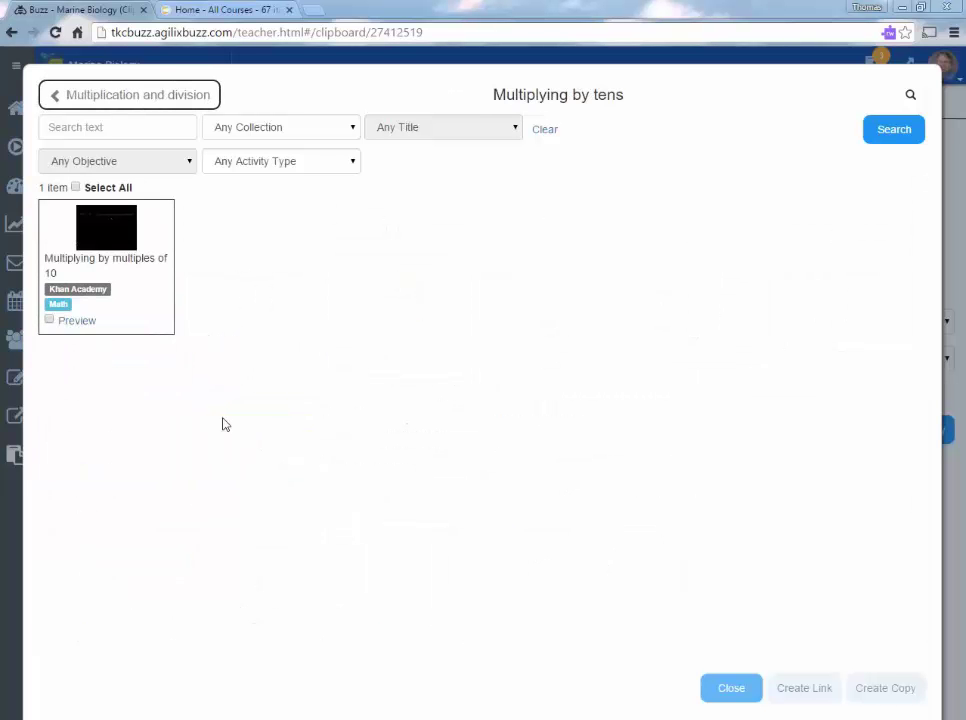
click(50, 320)
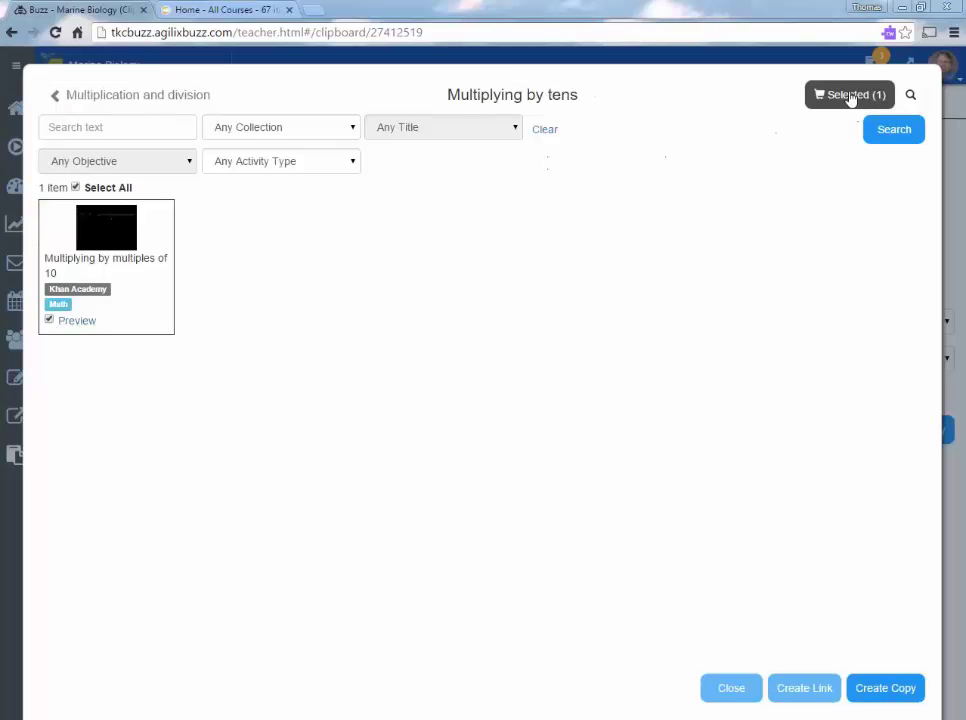
Also select a video from the Multiplication intro folder.
click(73, 100)
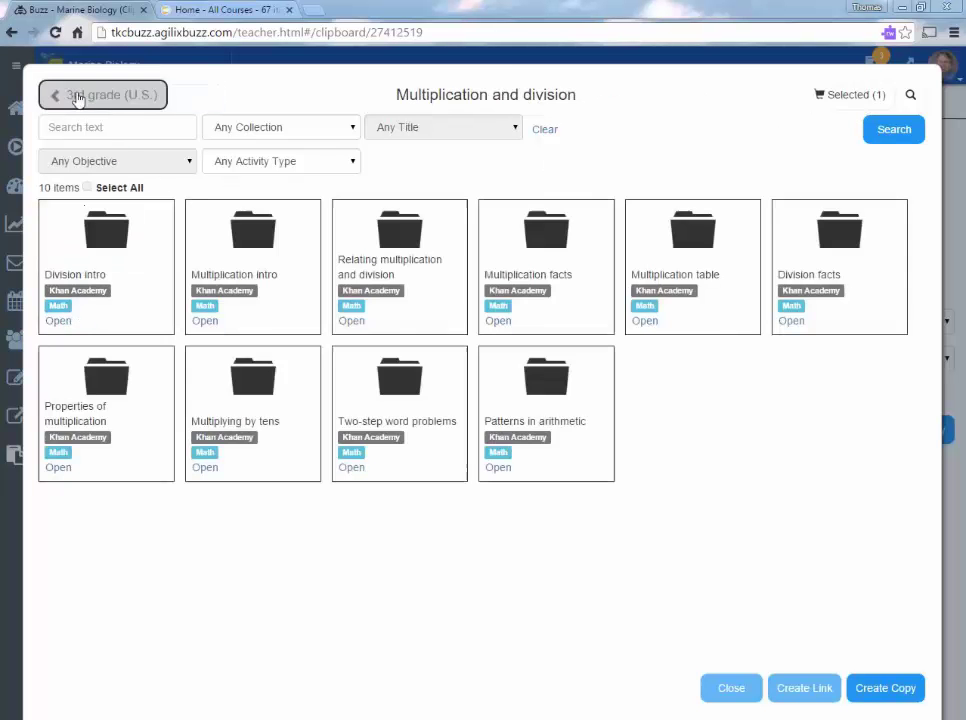
click(244, 218)
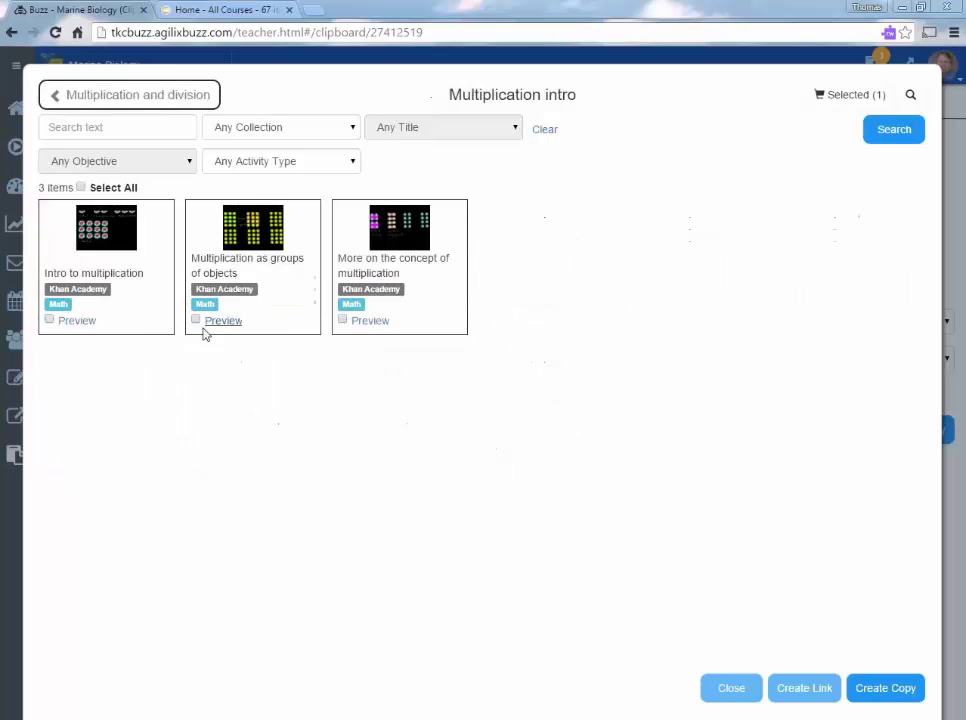
click(196, 321)
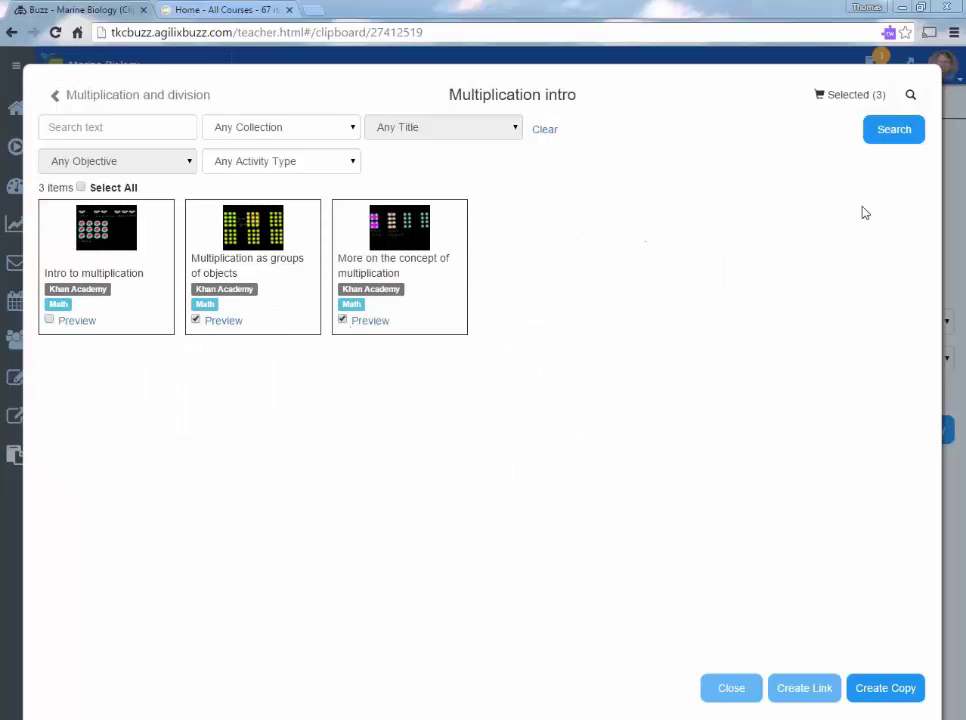
Add the selected videos to the assign list and assign all four activities to the students.
click(818, 692)
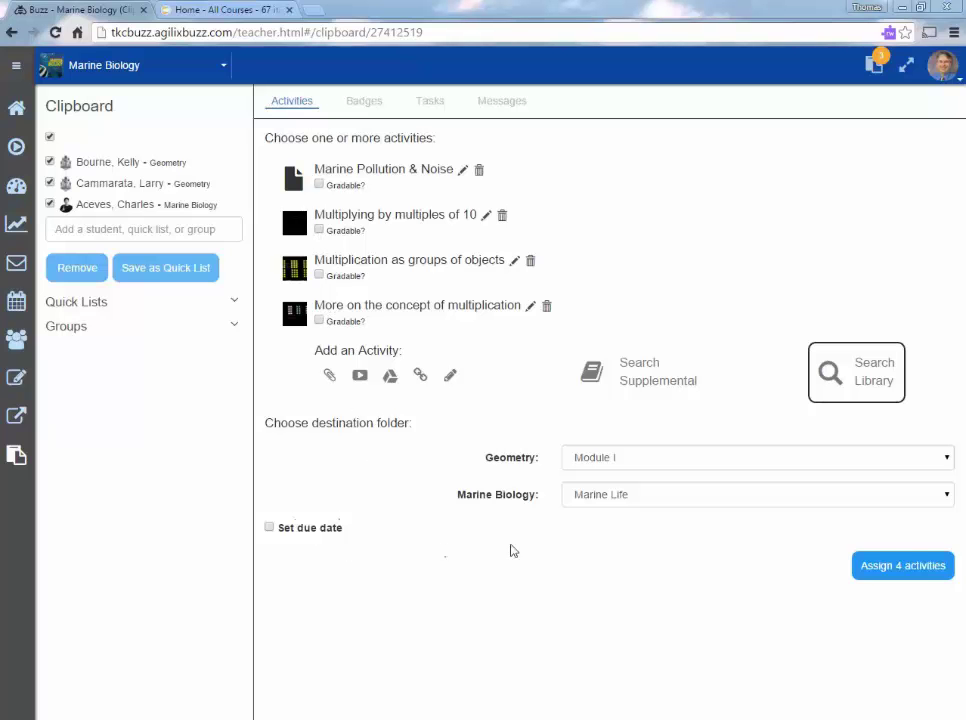
click(921, 568)
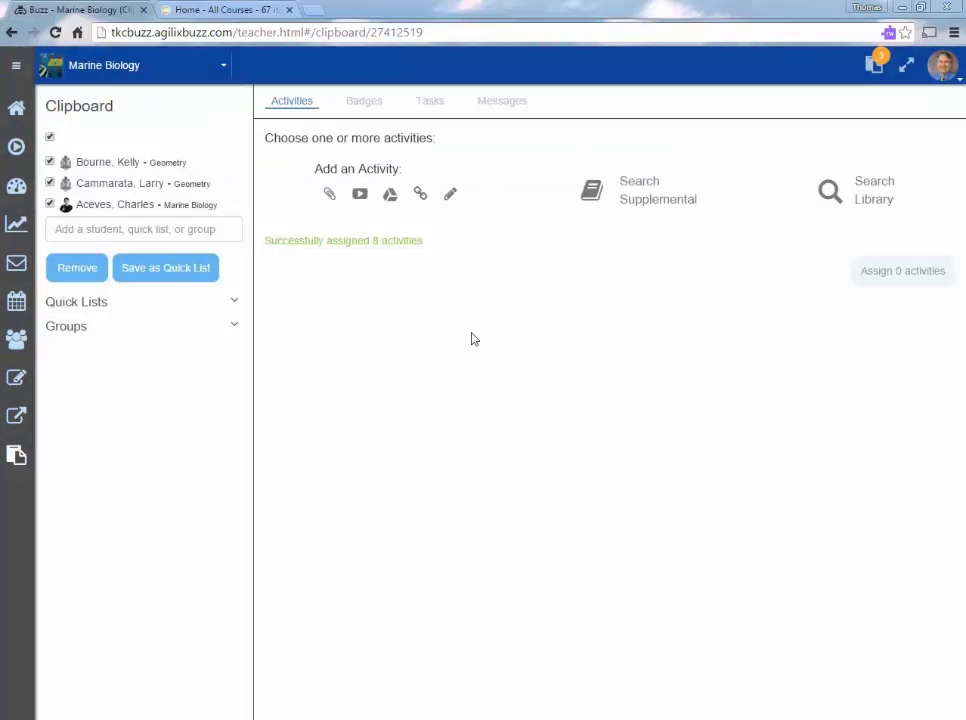
Award the Leadership badge to the three students with the description 'Great job'.
click(364, 101)
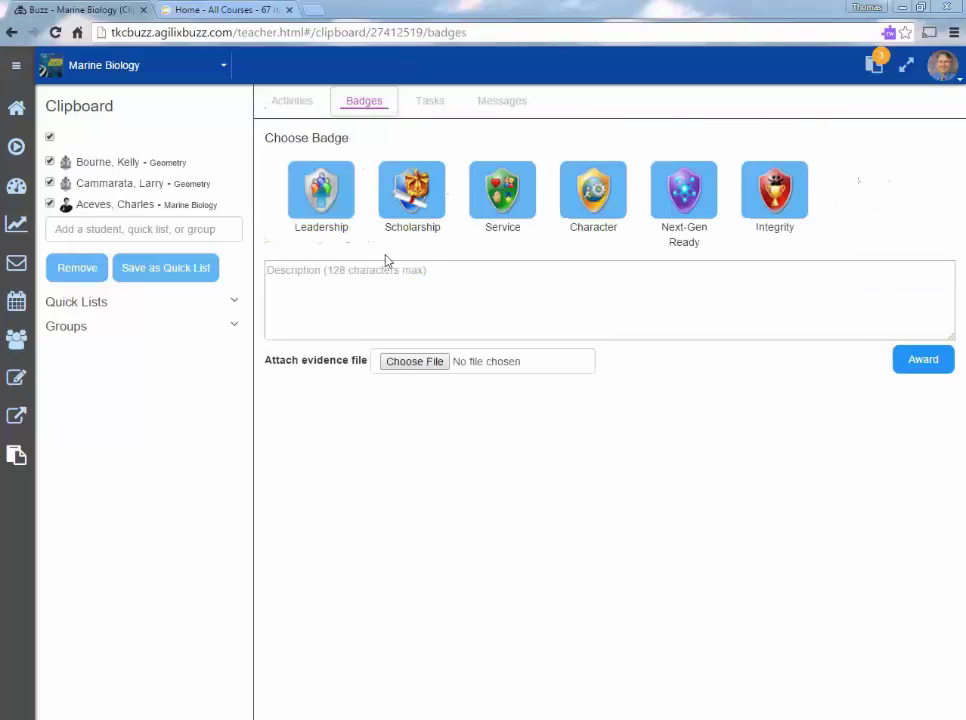
click(341, 287)
text(Great job)
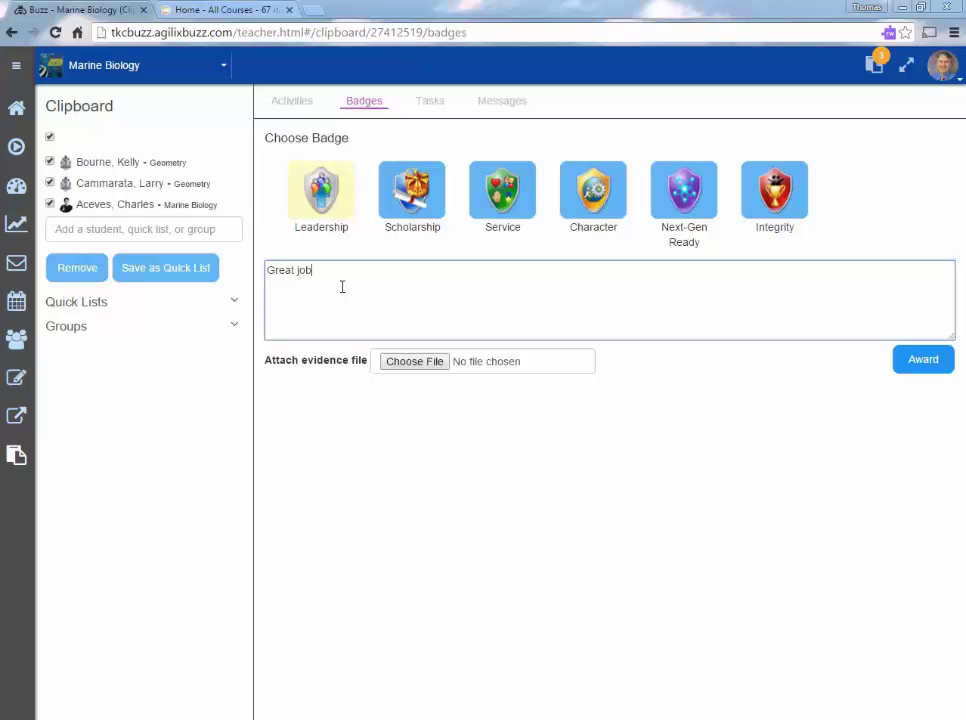
click(912, 370)
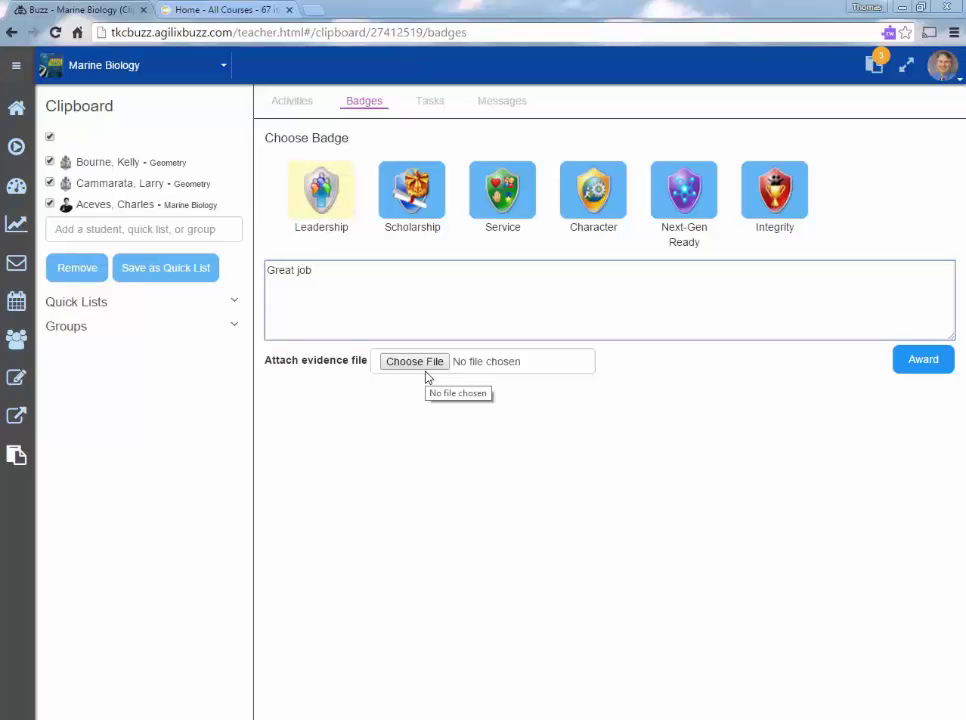
click(577, 277)
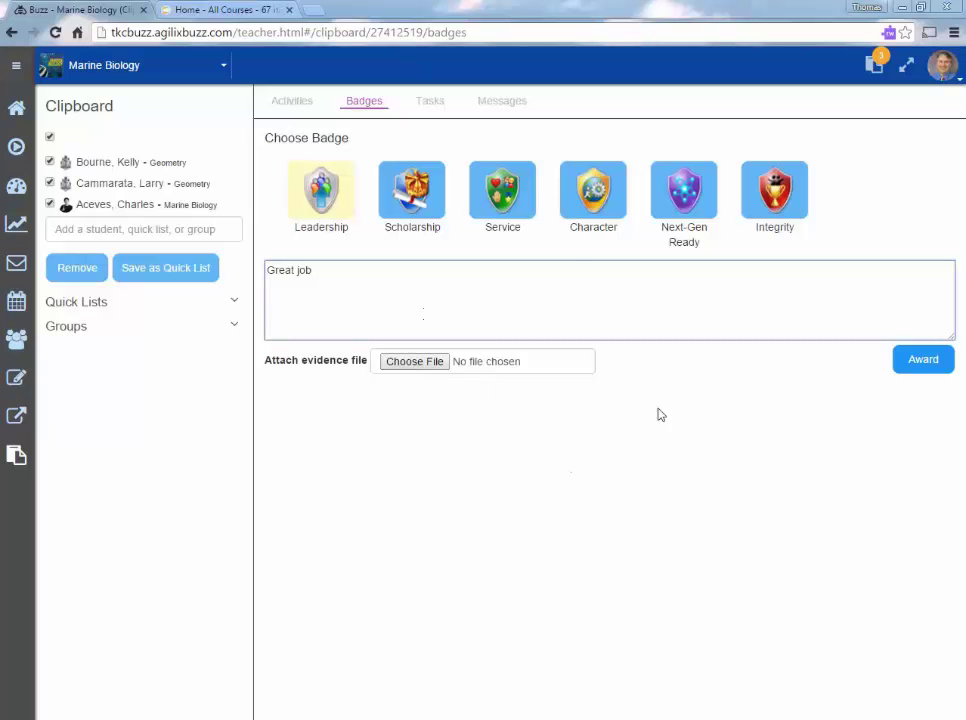
click(913, 370)
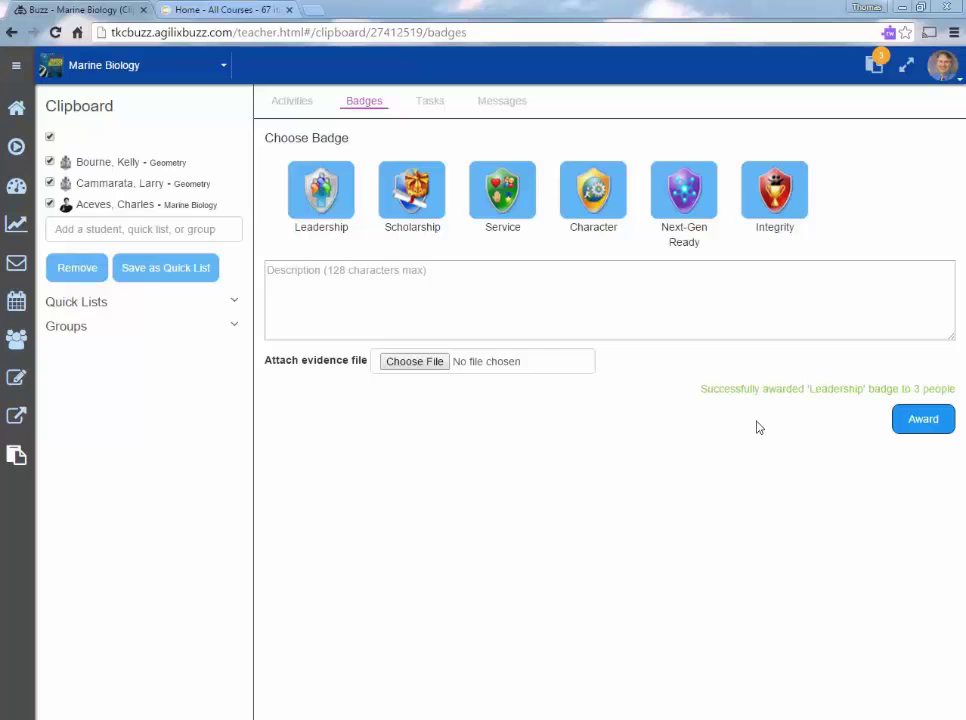
Preview the task and mail message modes, then open the Student Mastery report for 10/25/15–1/25/16.
click(433, 106)
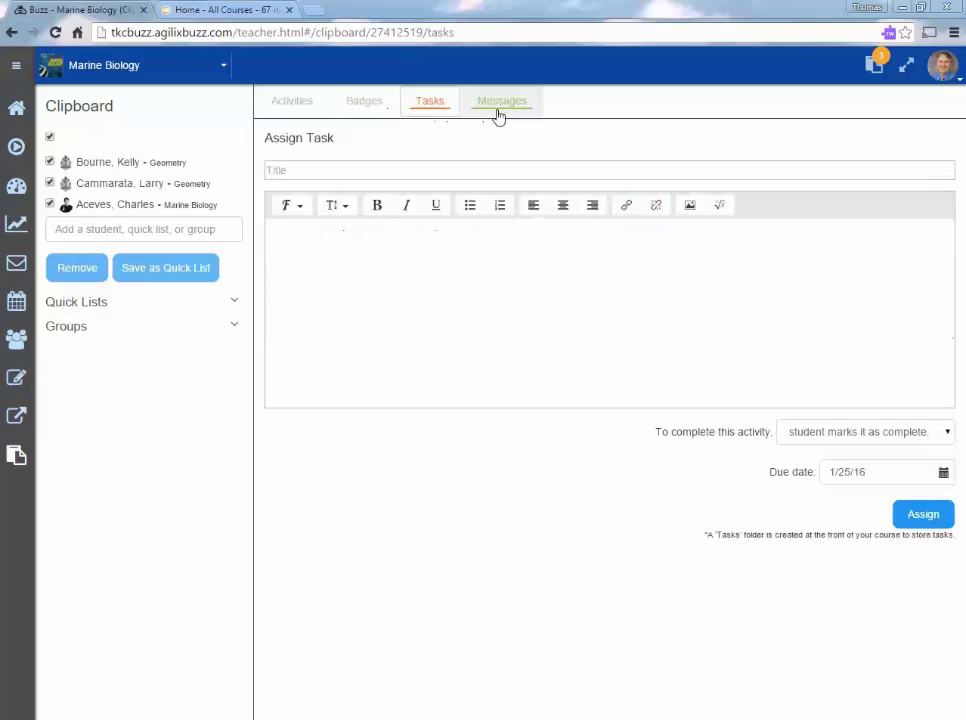
click(499, 106)
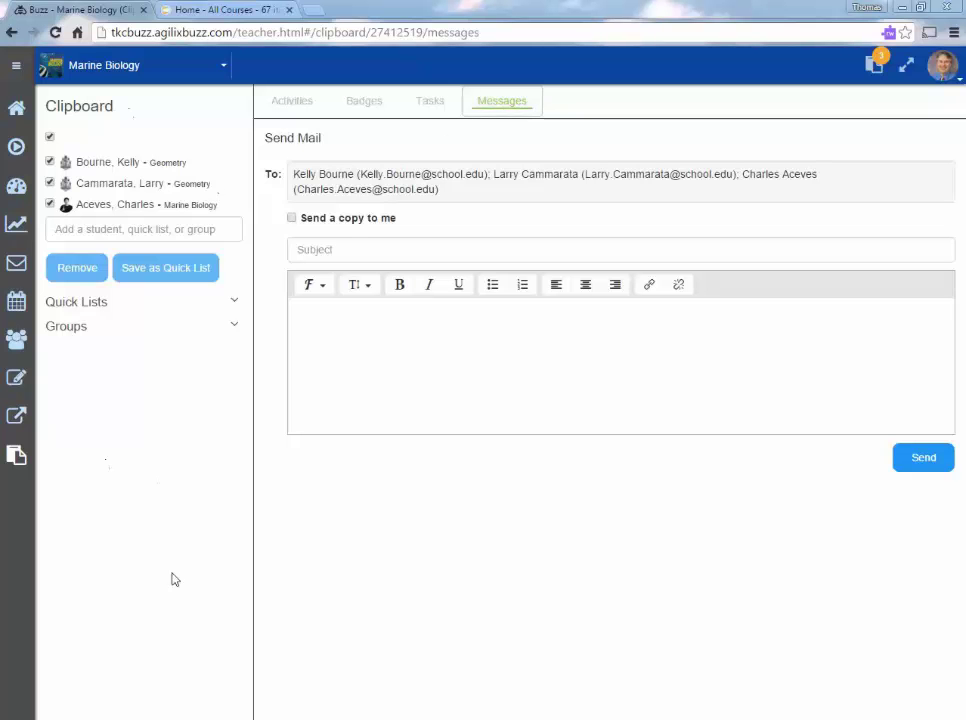
click(16, 224)
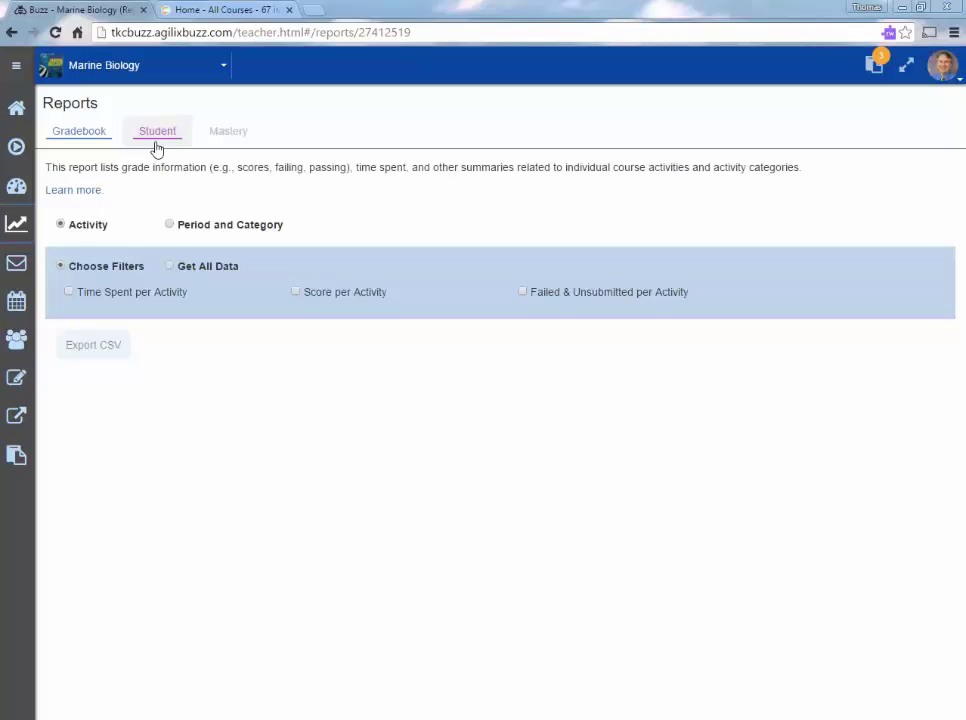
click(157, 149)
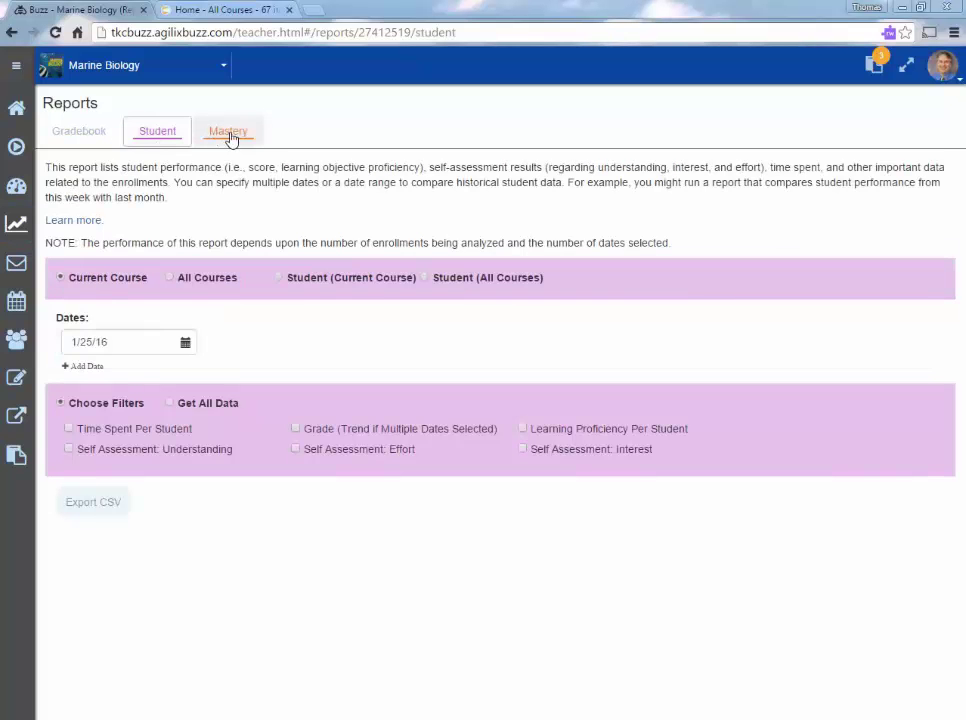
click(229, 134)
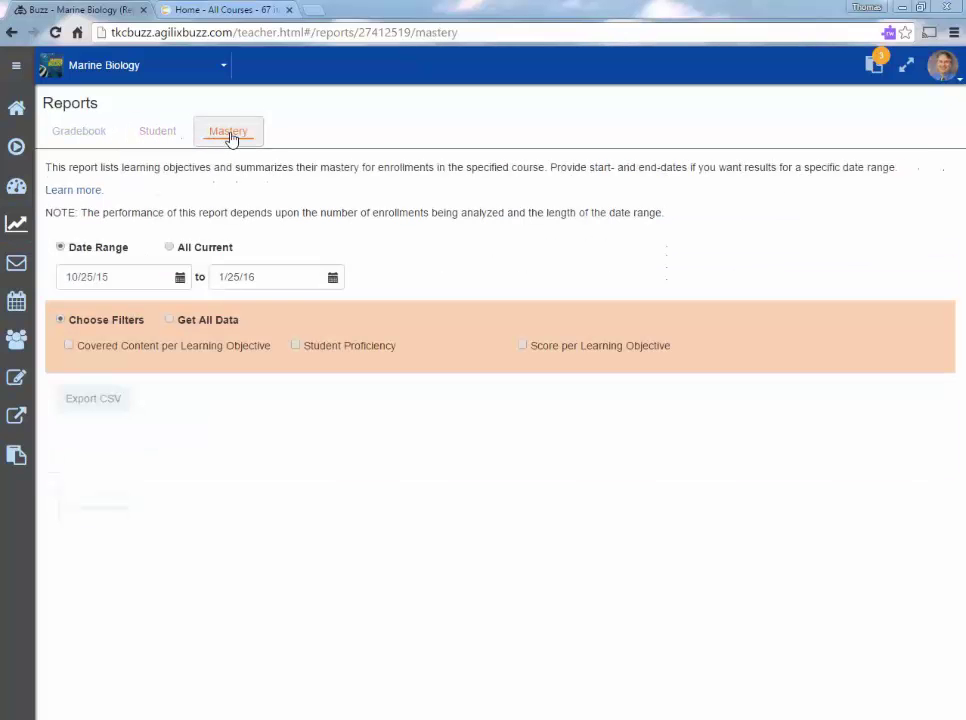
Browse announcements, calendar and people, then switch to the Geometry course roster.
click(16, 268)
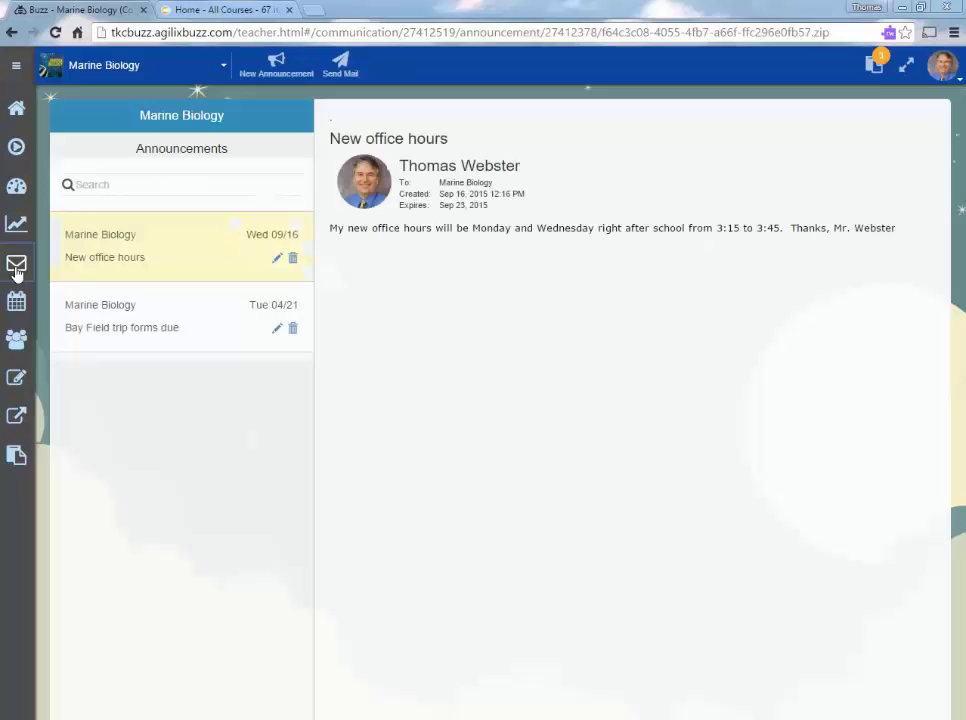
click(17, 302)
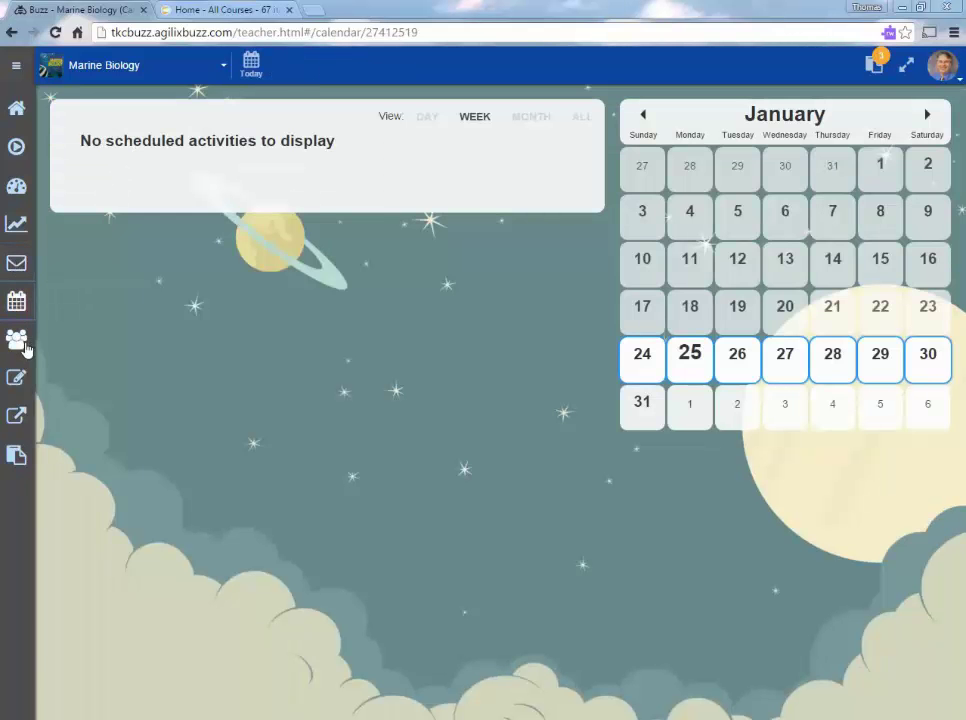
click(19, 341)
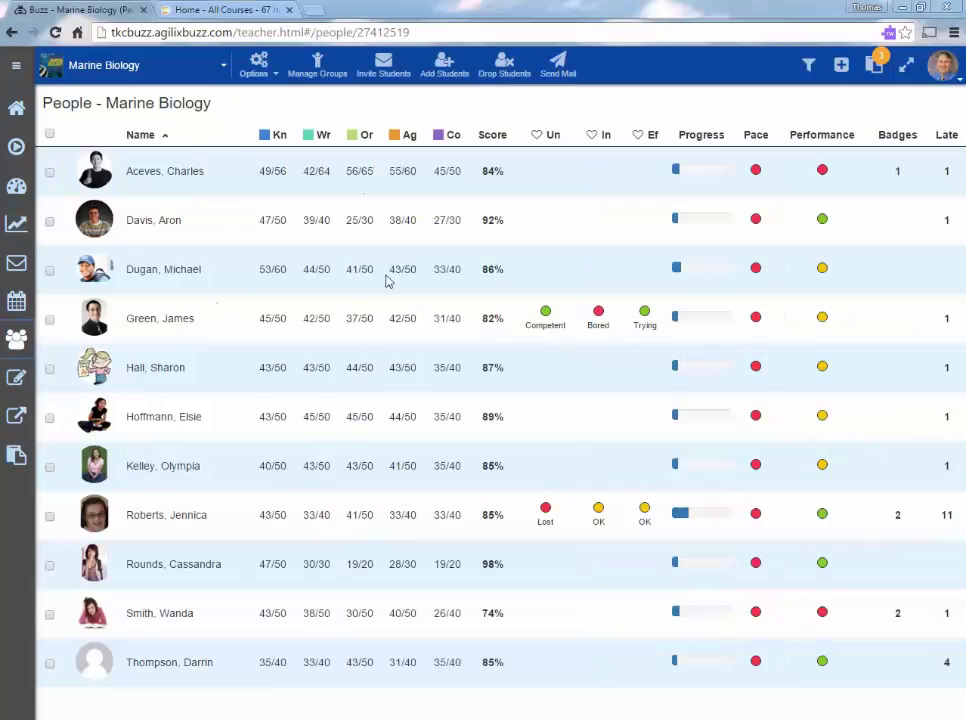
click(118, 68)
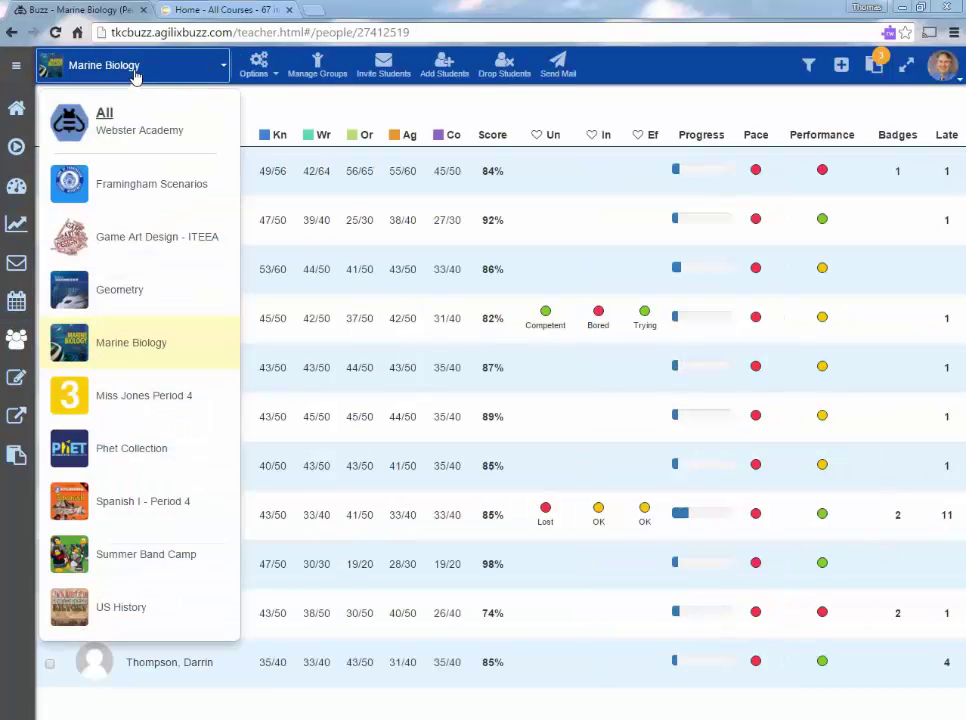
click(120, 290)
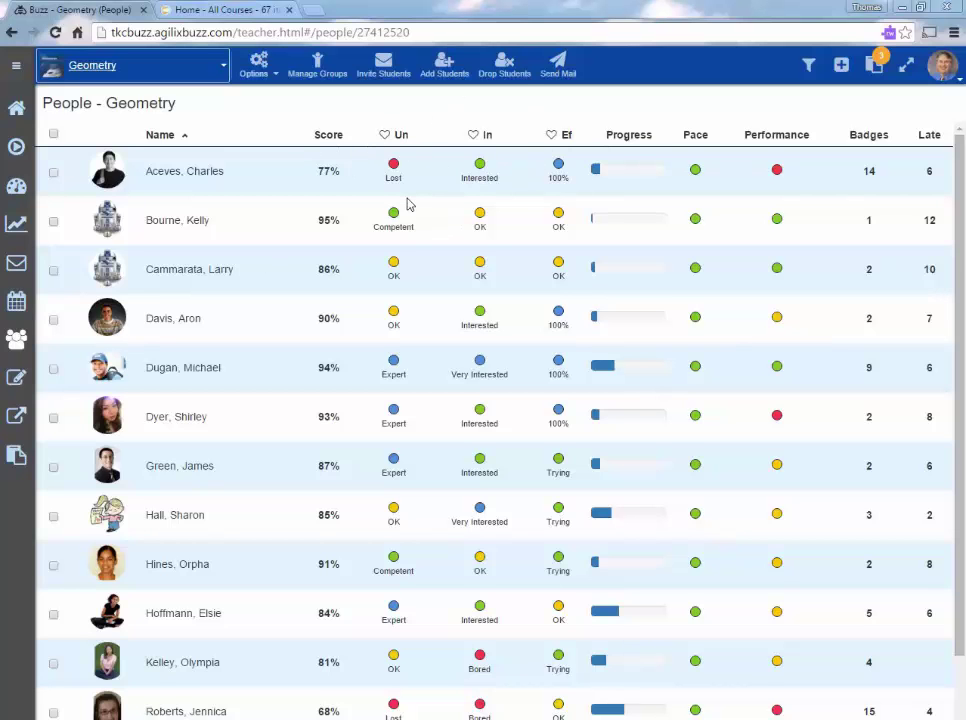
Sort the Geometry roster by self-assessed understanding and select two lost and two expert students.
click(398, 138)
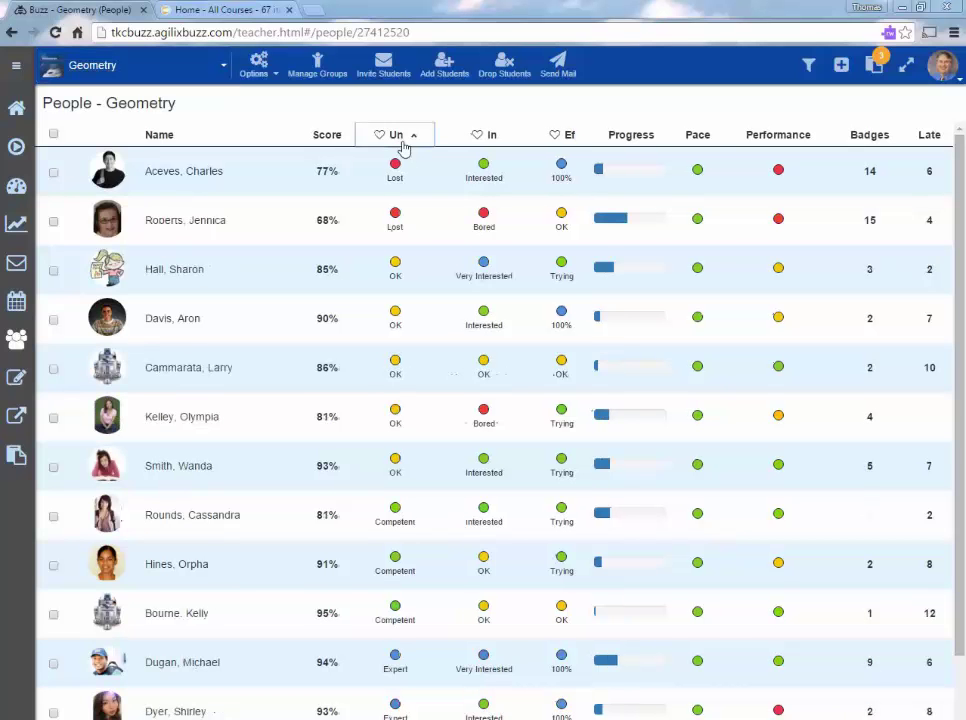
click(53, 173)
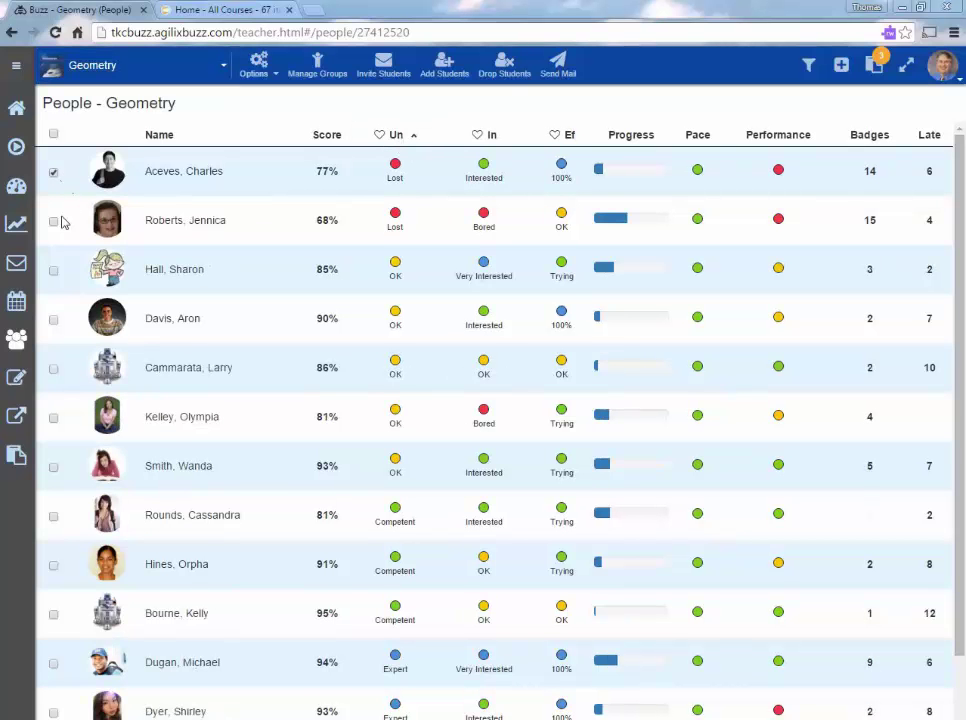
click(54, 221)
click(410, 140)
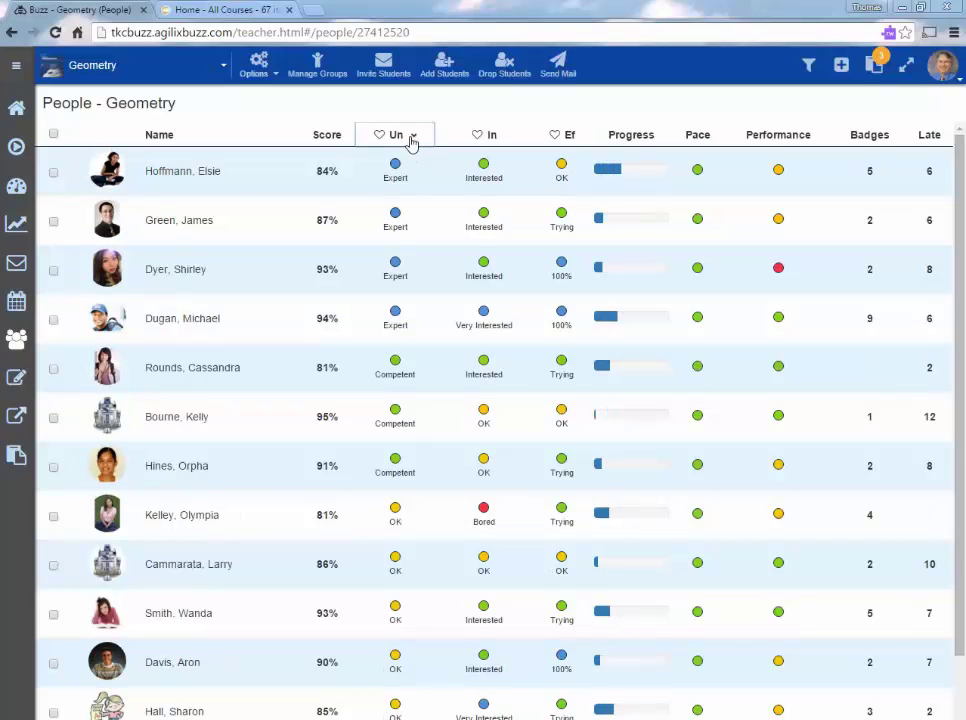
click(53, 174)
click(54, 222)
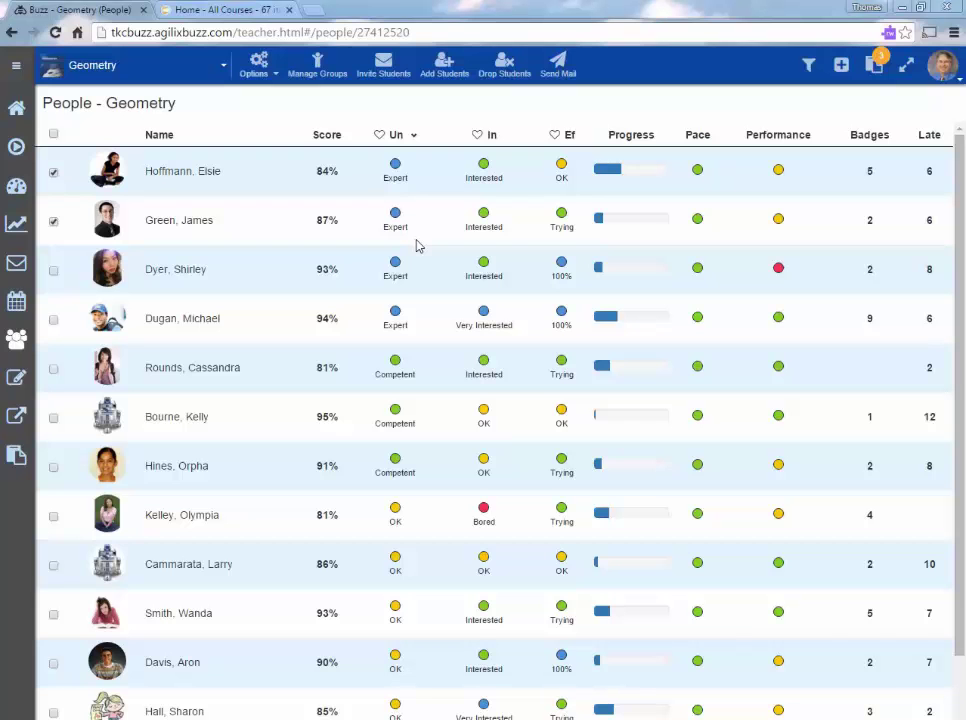
Check the roster's visible columns without changes and open the course content editor.
click(256, 68)
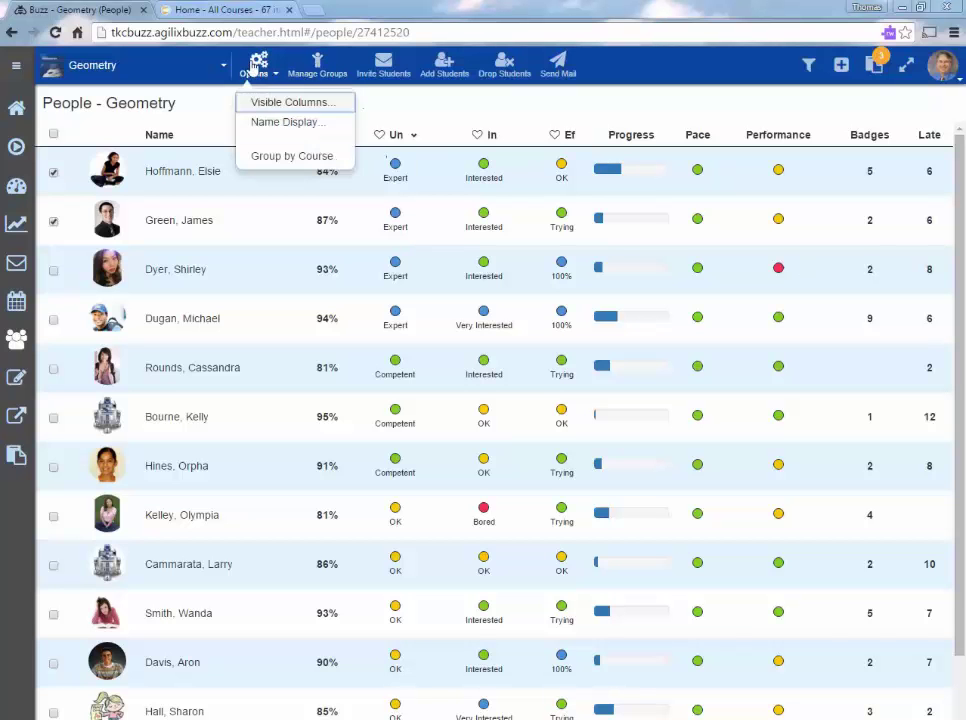
click(279, 104)
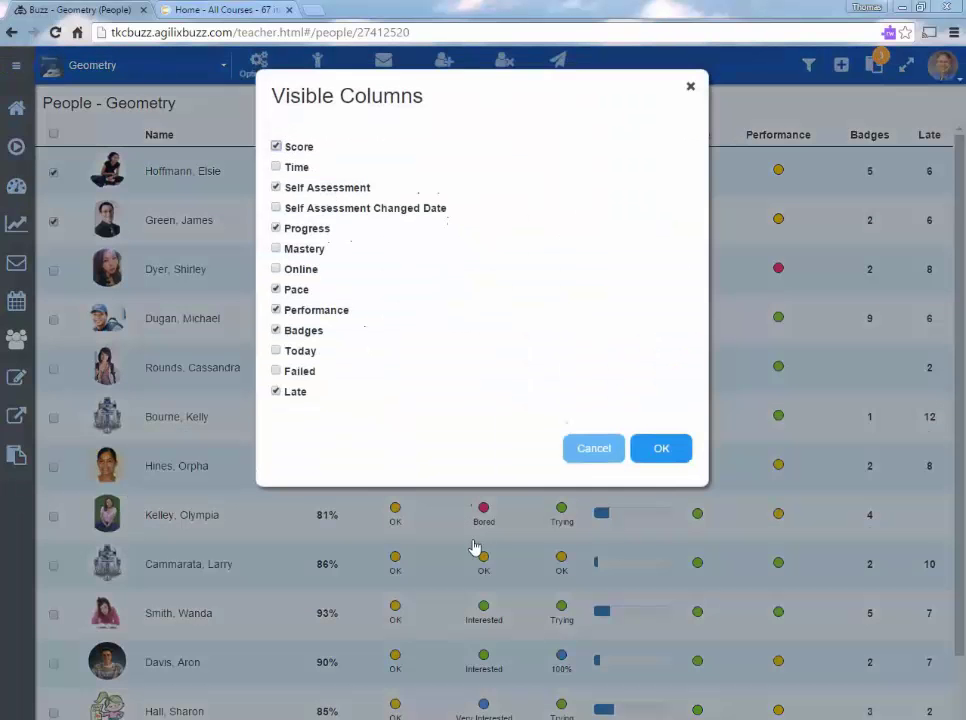
click(594, 448)
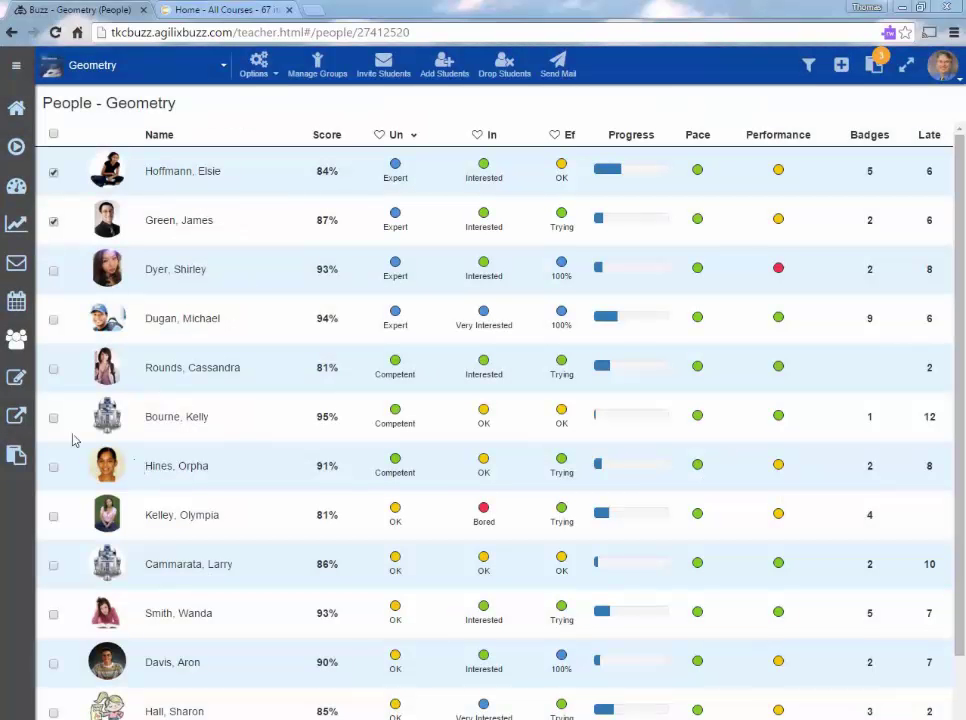
click(17, 381)
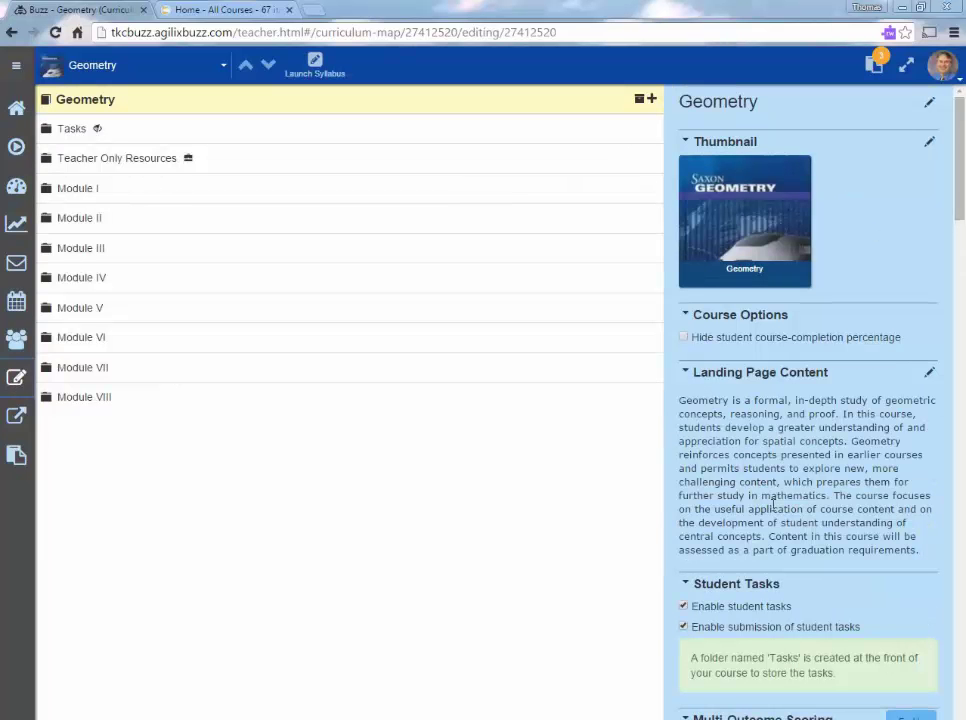
Expand Module I's Choice Activities, inspect 'Different ways to represent 1 as a fraction', then select Module I.
scroll(772, 505, down, 3)
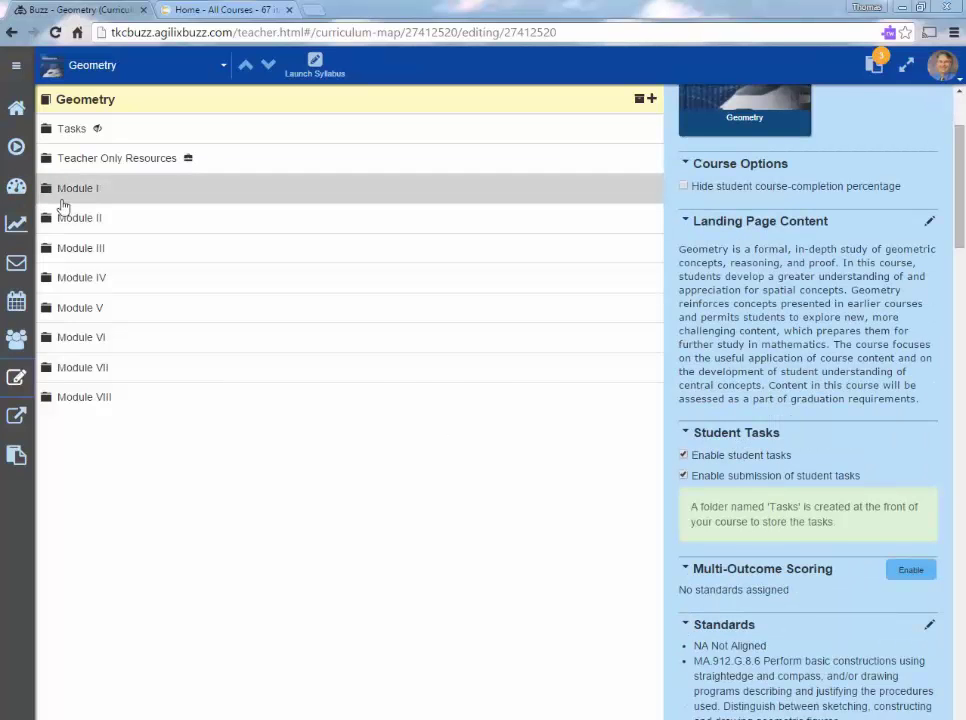
click(51, 201)
scroll(209, 526, down, 5)
click(71, 522)
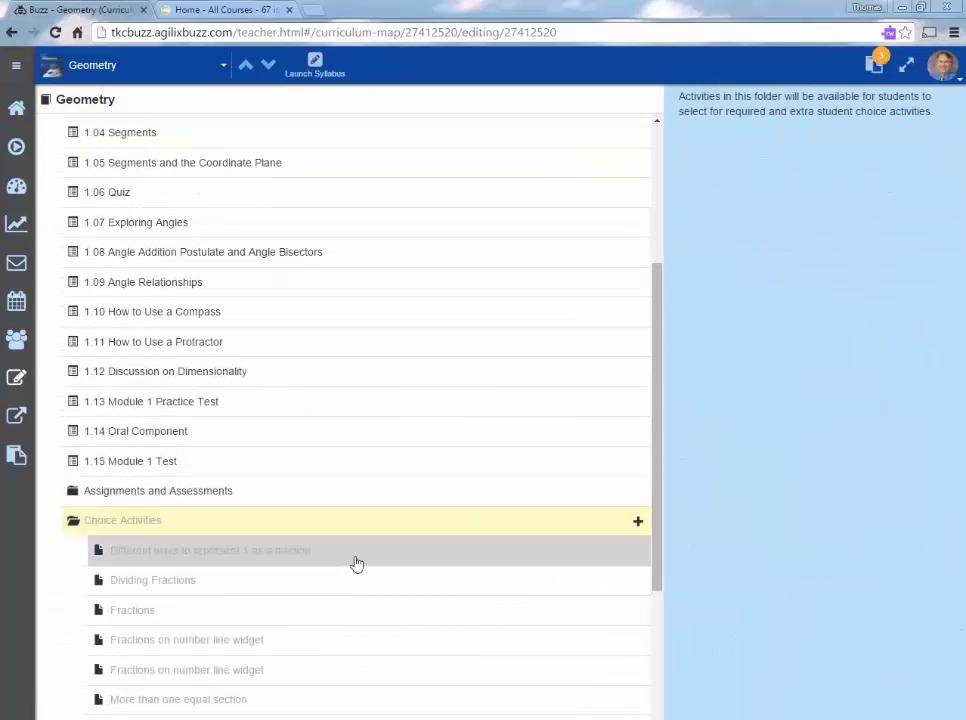
scroll(279, 517, down, 3)
click(247, 403)
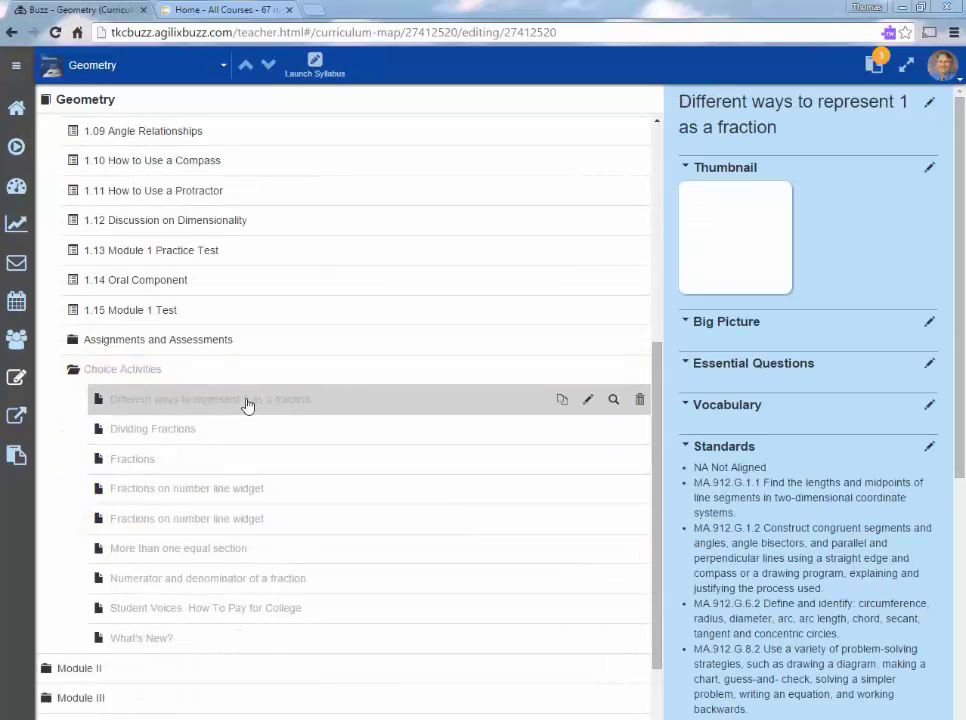
scroll(247, 403, up, 8)
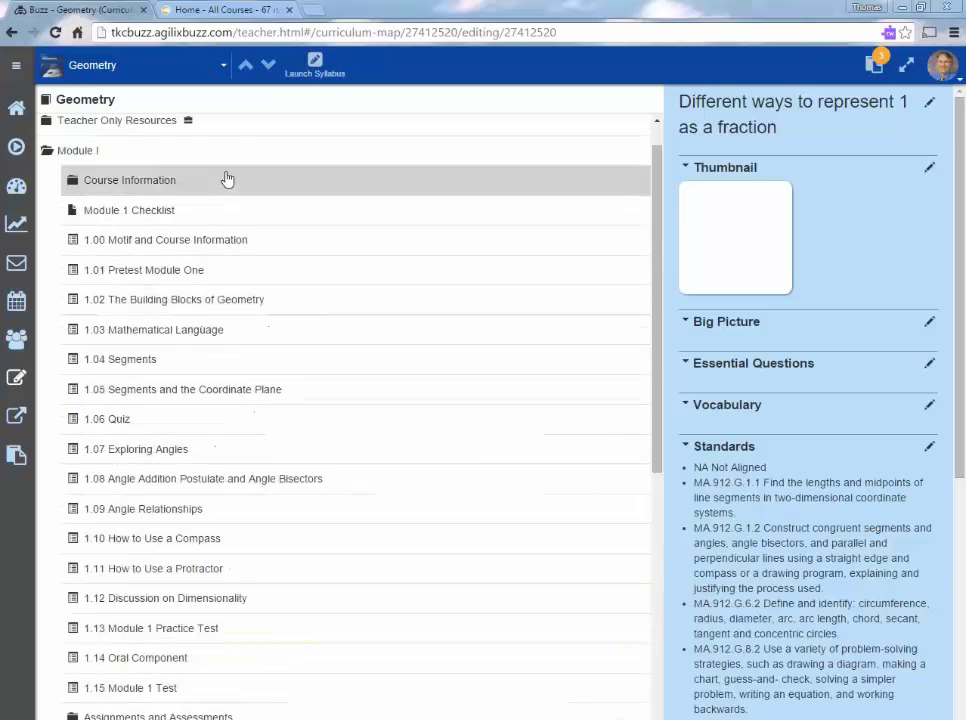
click(227, 163)
Raise Module I's number of required choice activities to 2.
scroll(843, 545, down, 2)
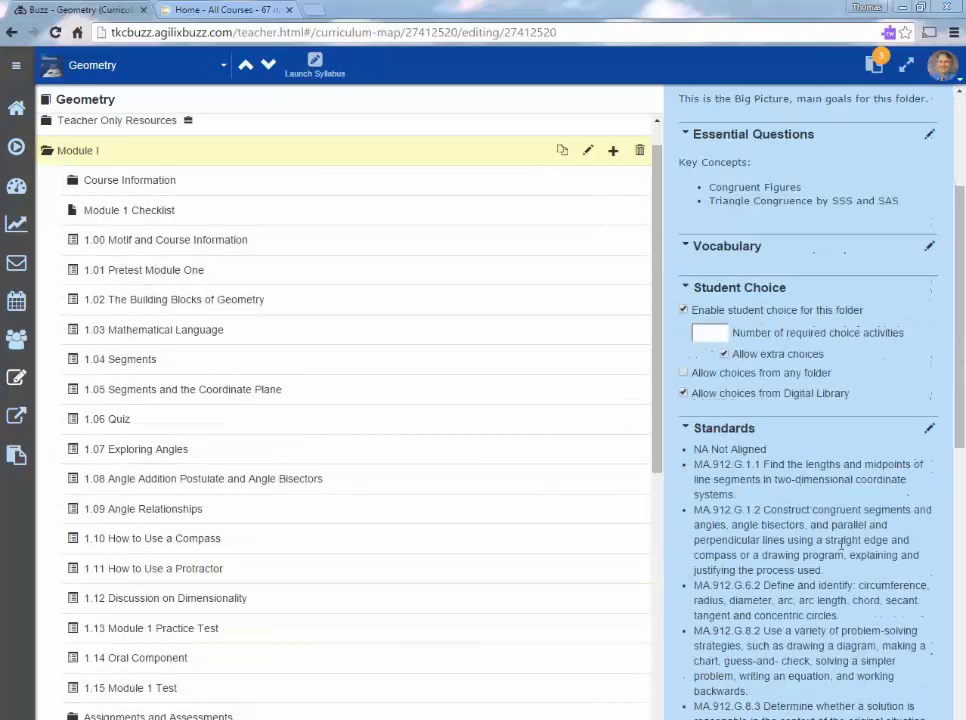
click(722, 331)
click(722, 331)
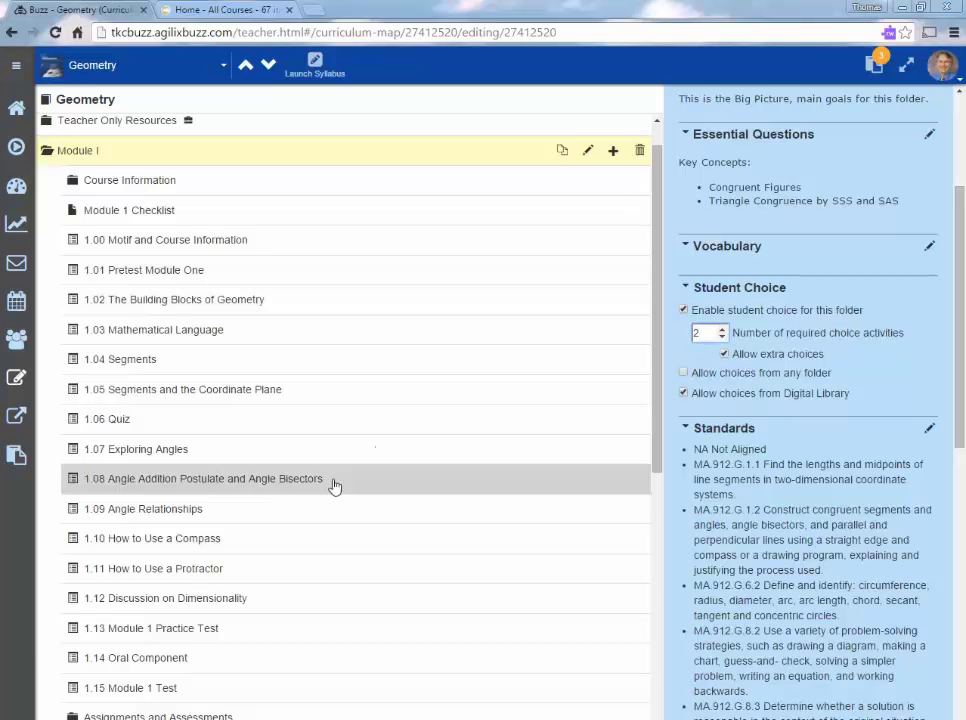
Try dragging choice activities, including Fractions, to reorder them within the course.
scroll(328, 509, down, 4)
drag(323, 518, 246, 382)
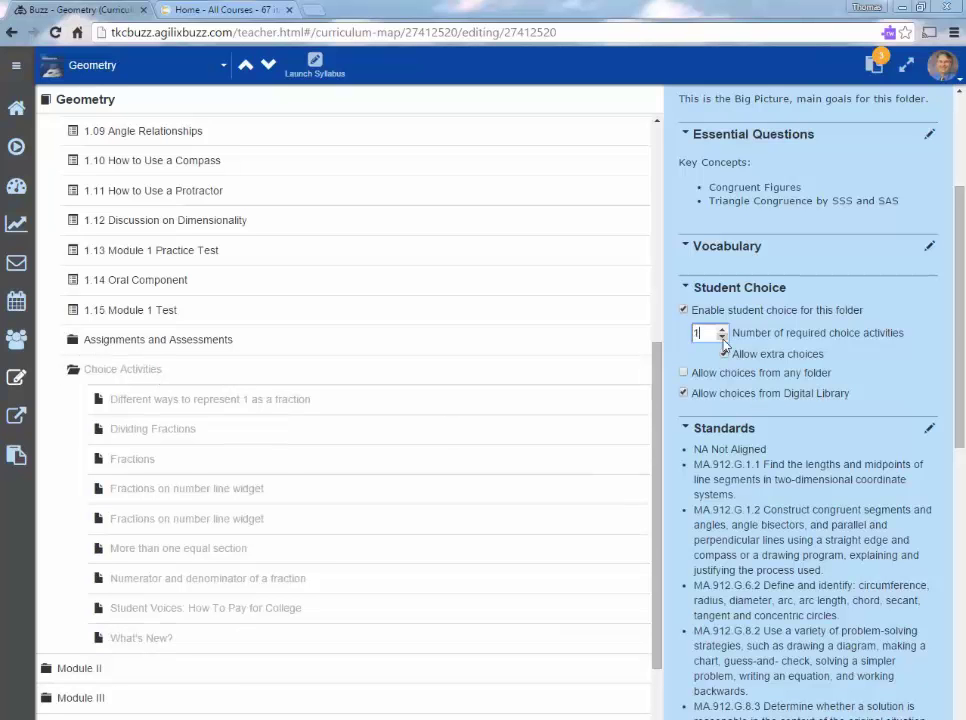
drag(250, 460, 931, 244)
scroll(543, 373, up, 4)
scroll(931, 244, up, 3)
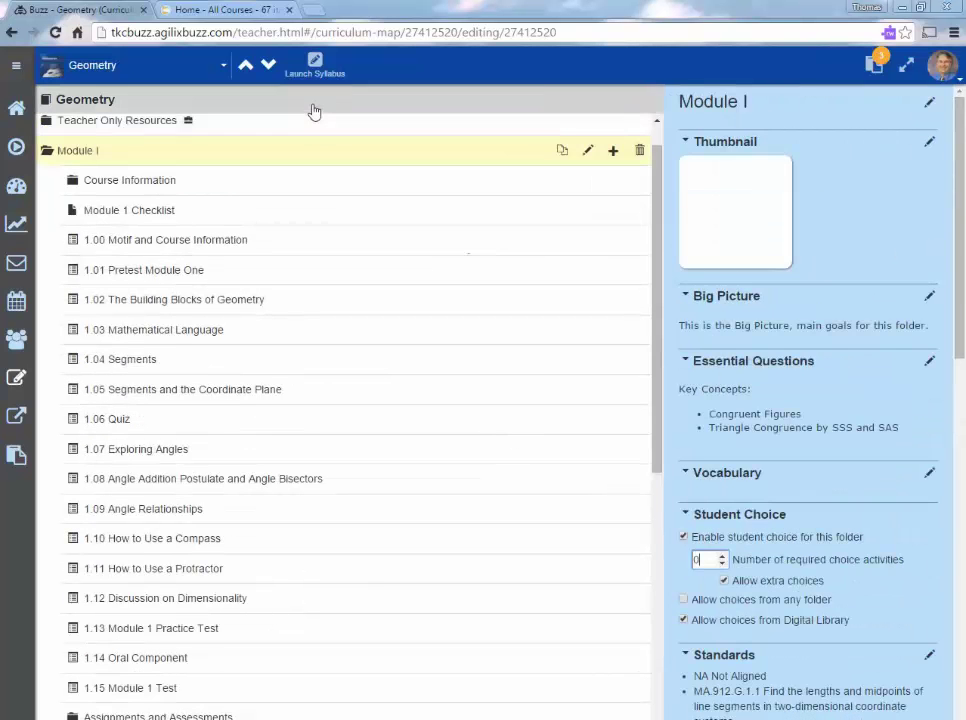
Review the Geometry course's own settings, then log out of the teacher account.
click(313, 101)
scroll(780, 414, down, 3)
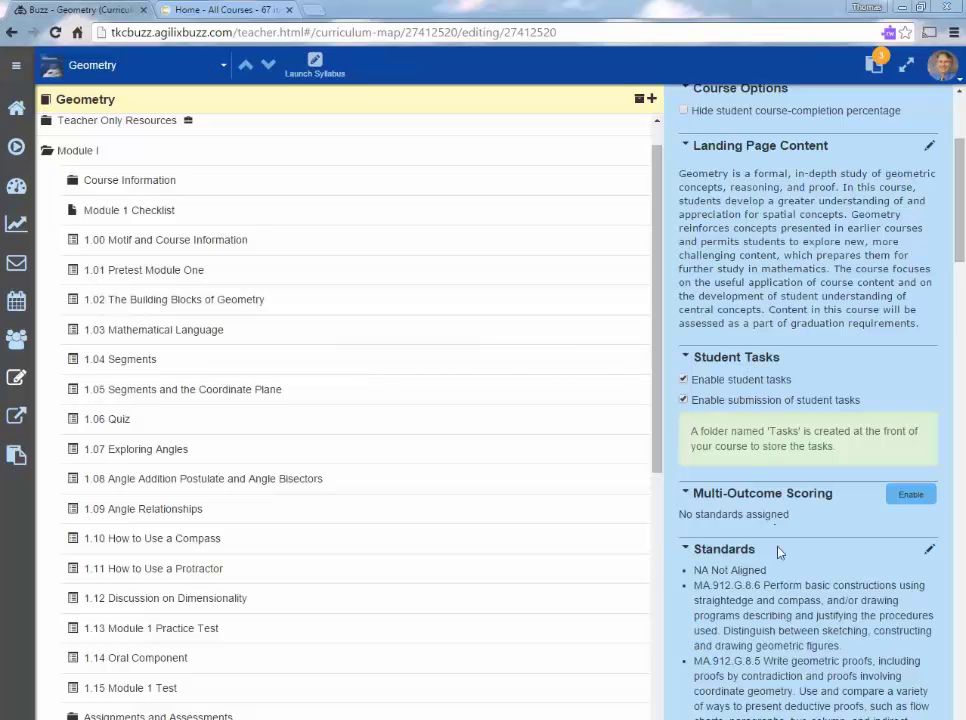
scroll(781, 561, down, 3)
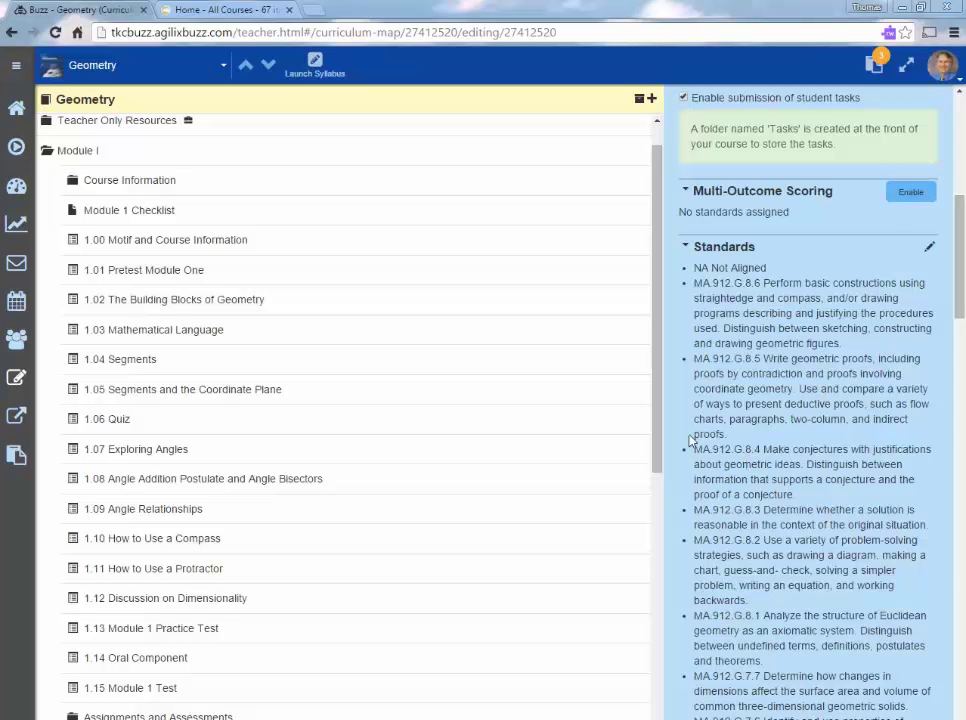
click(940, 70)
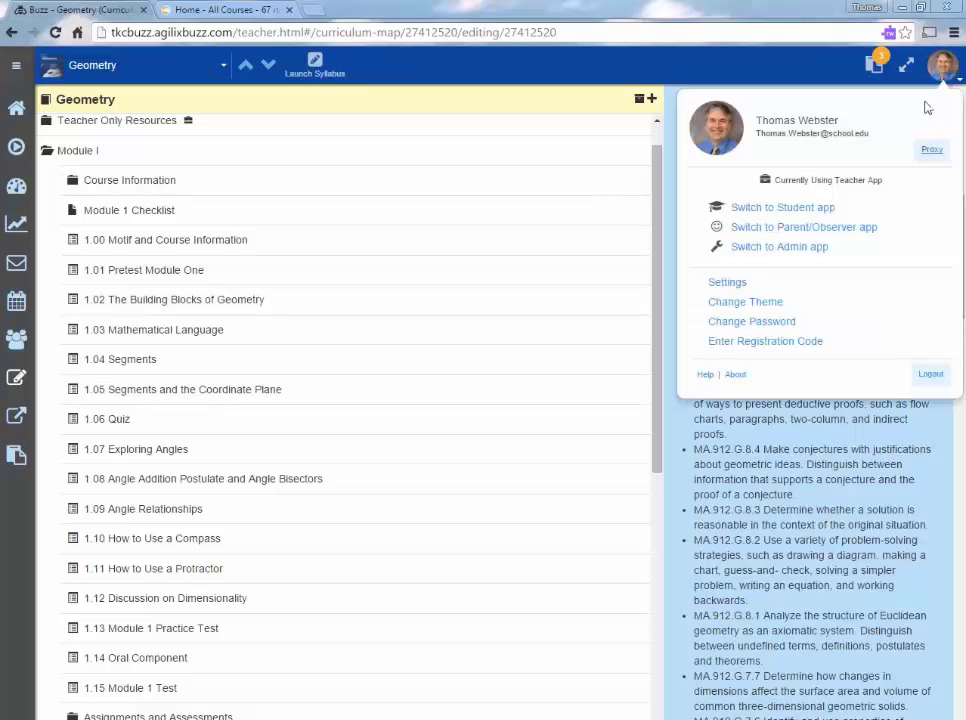
click(930, 375)
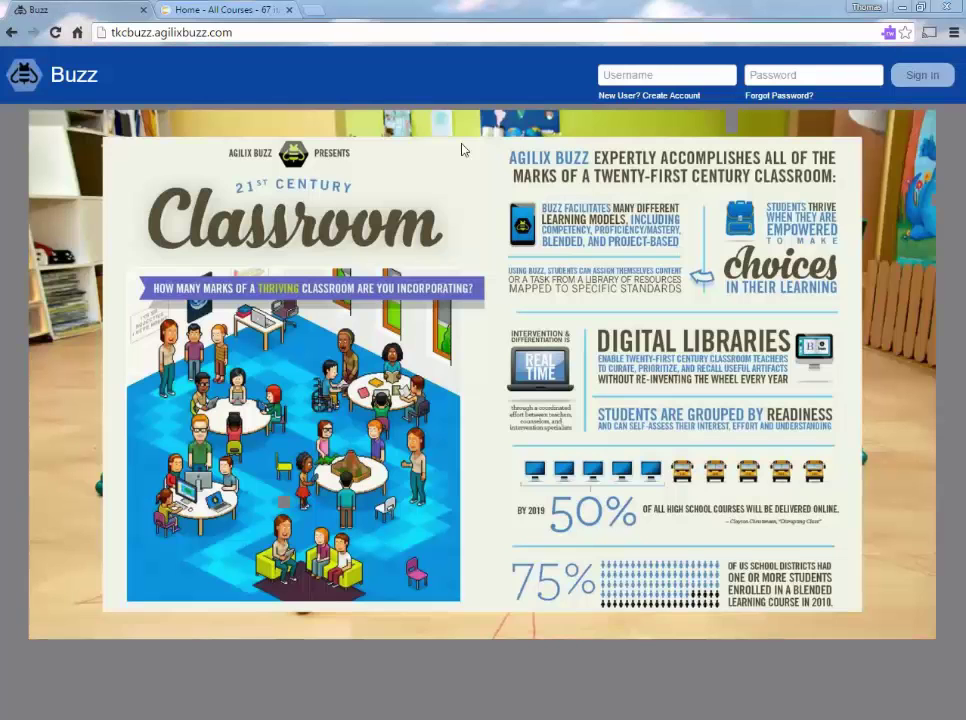
Sign in with the student username and password.
click(644, 78)
text(student1)
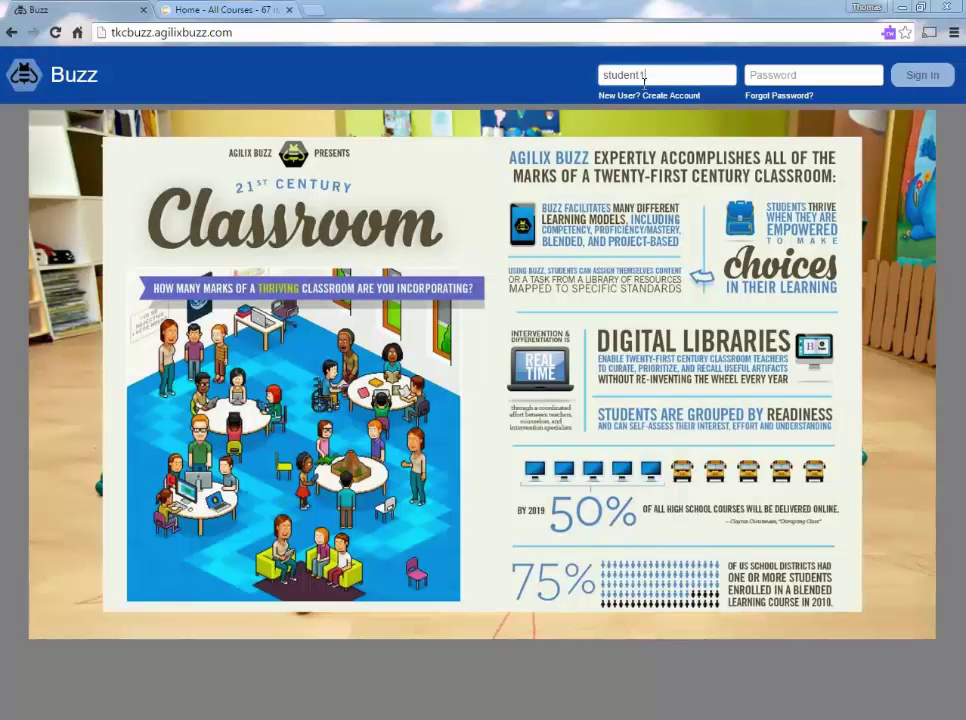
key(Tab)
text(password)
key(Return)
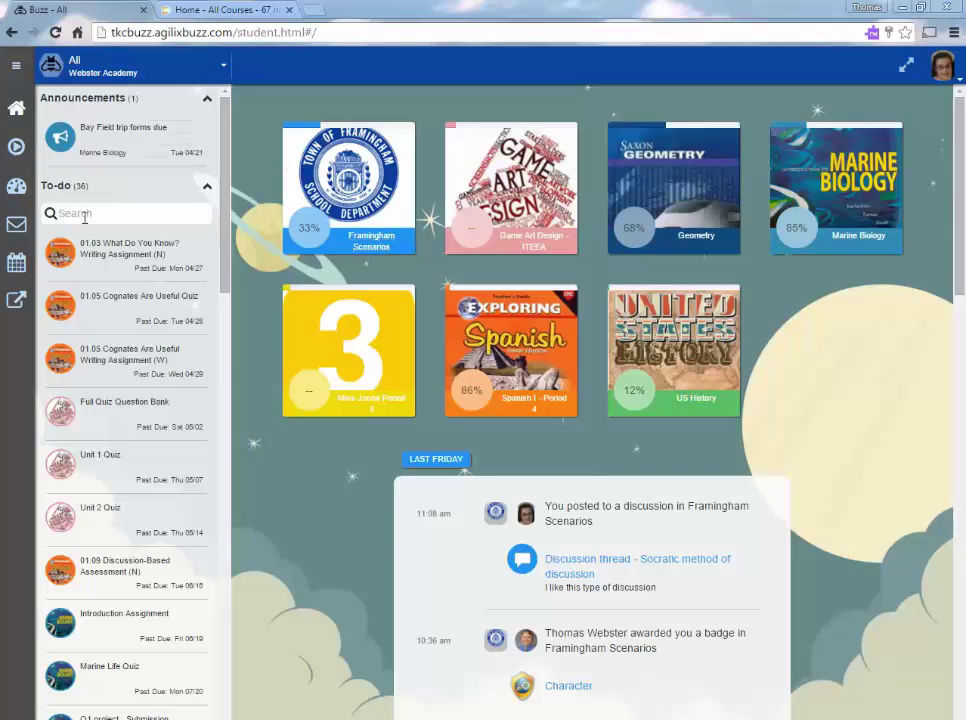
Open the Geometry course, collapse To-do, and open Module I's 1.00 Motif and Course Information lesson.
click(211, 190)
click(222, 190)
click(662, 193)
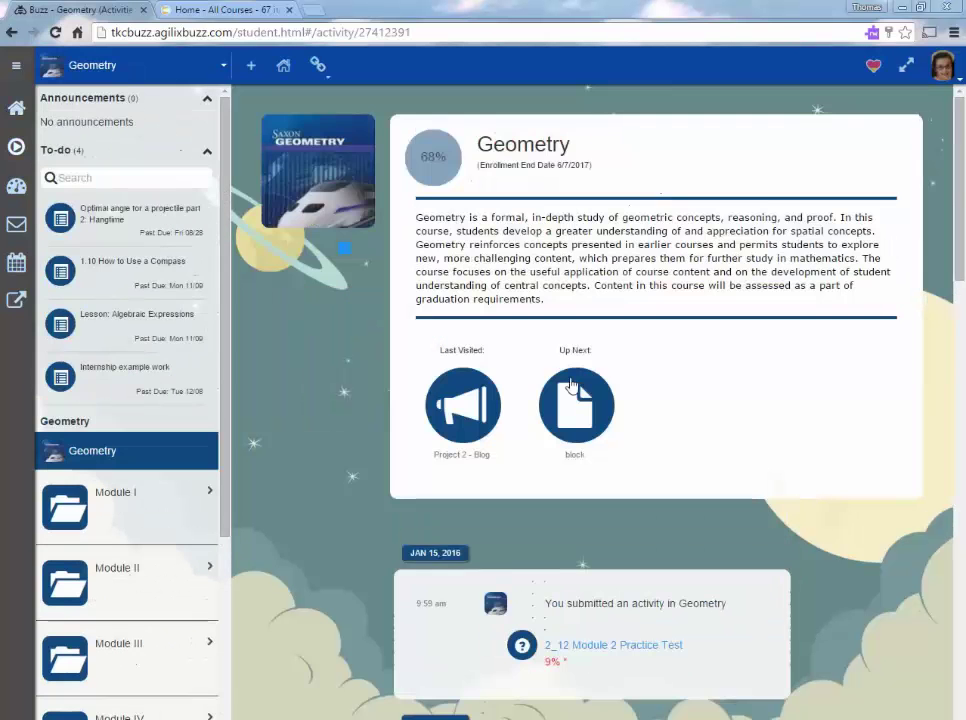
scroll(632, 604, down, 3)
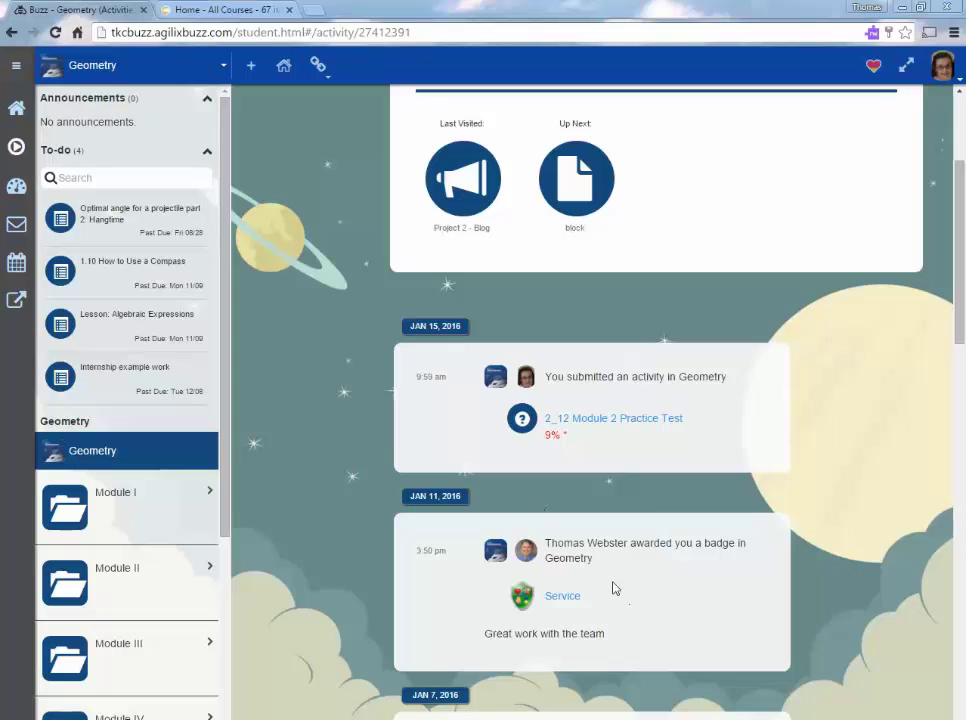
scroll(590, 590, up, 3)
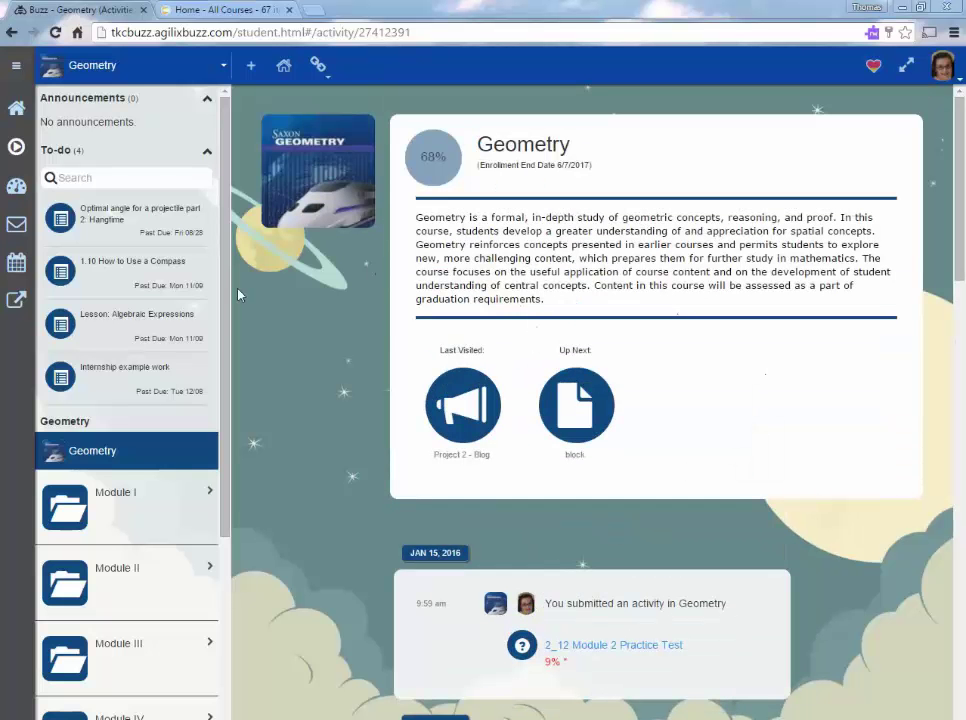
click(207, 154)
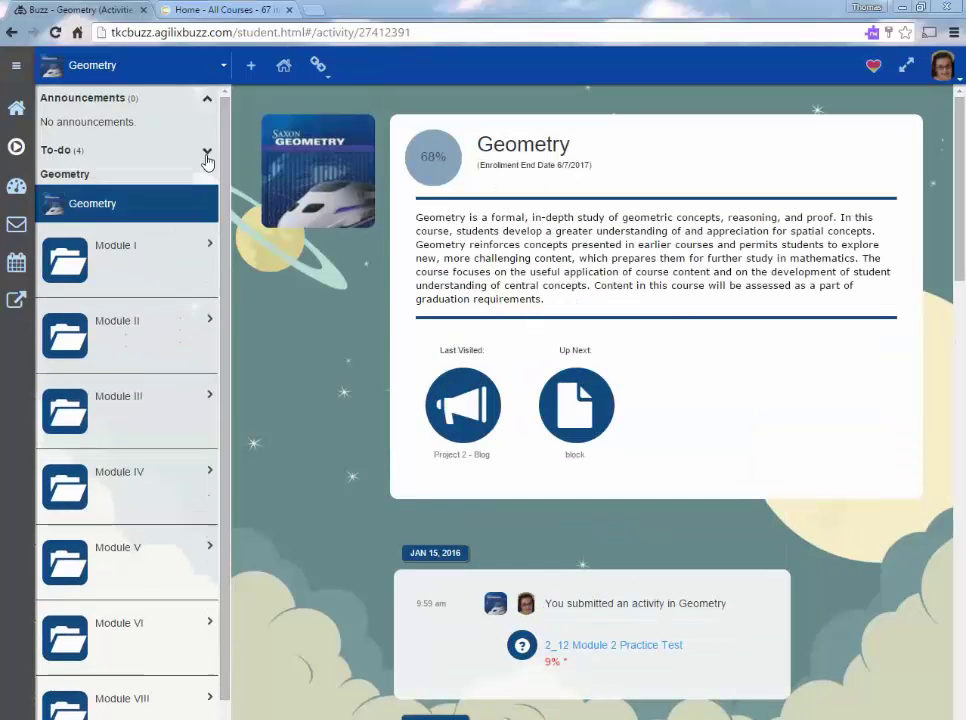
click(119, 255)
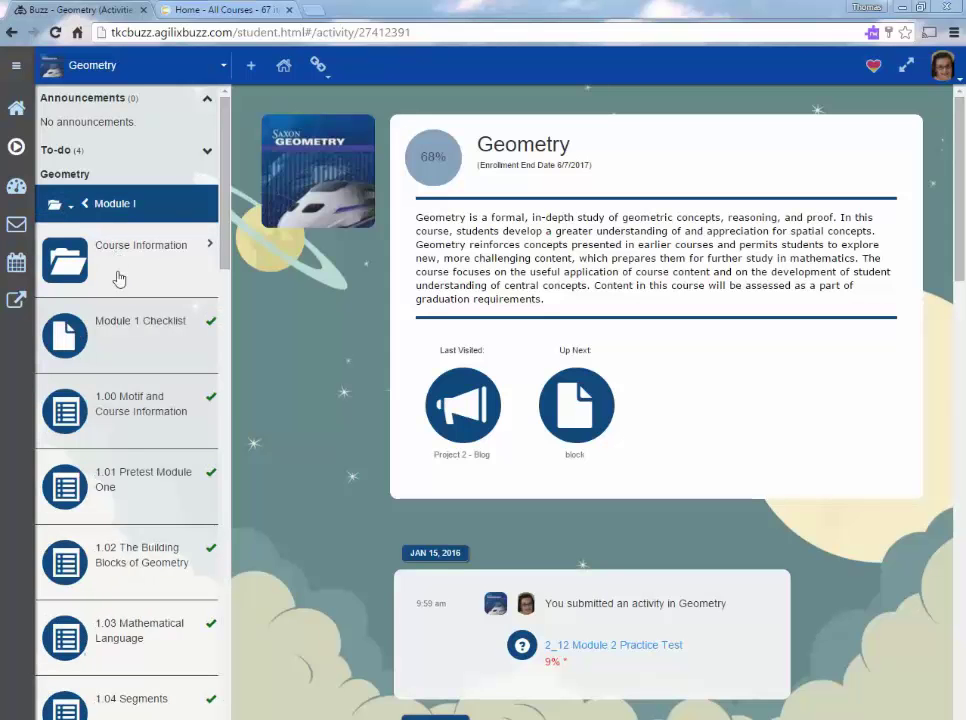
click(137, 422)
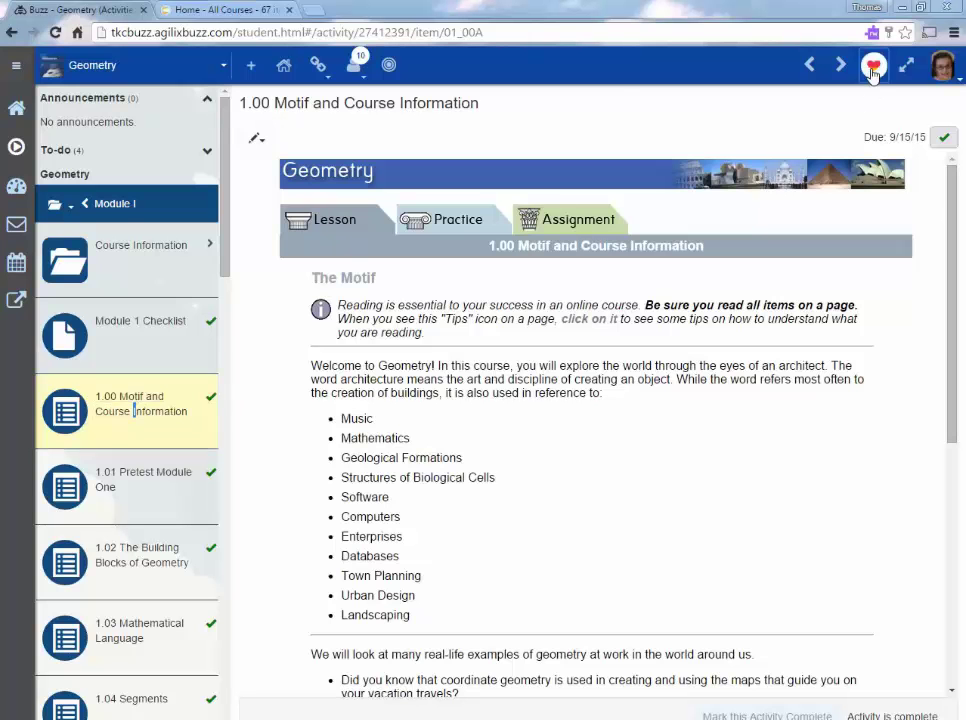
Submit the lesson self-assessment with interest OK and effort Trying.
click(873, 65)
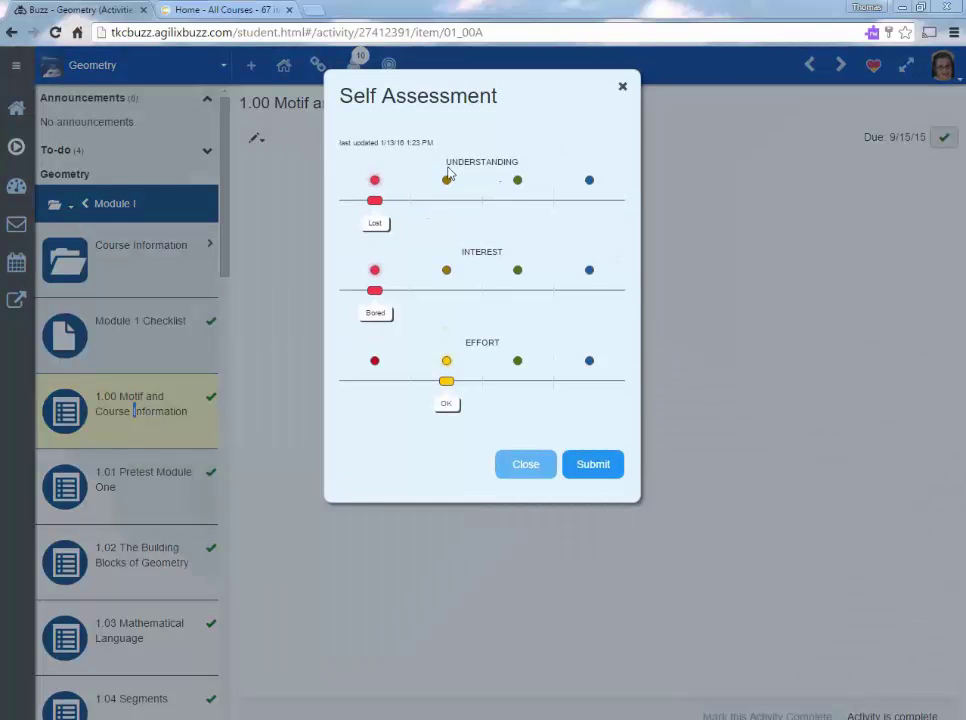
click(448, 289)
click(530, 380)
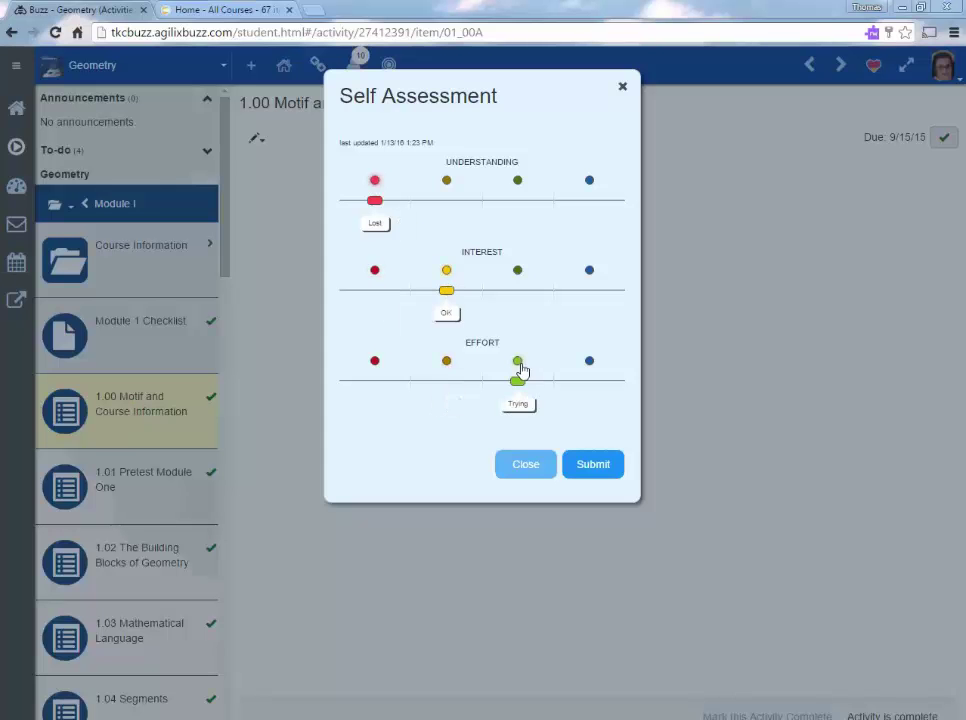
click(610, 472)
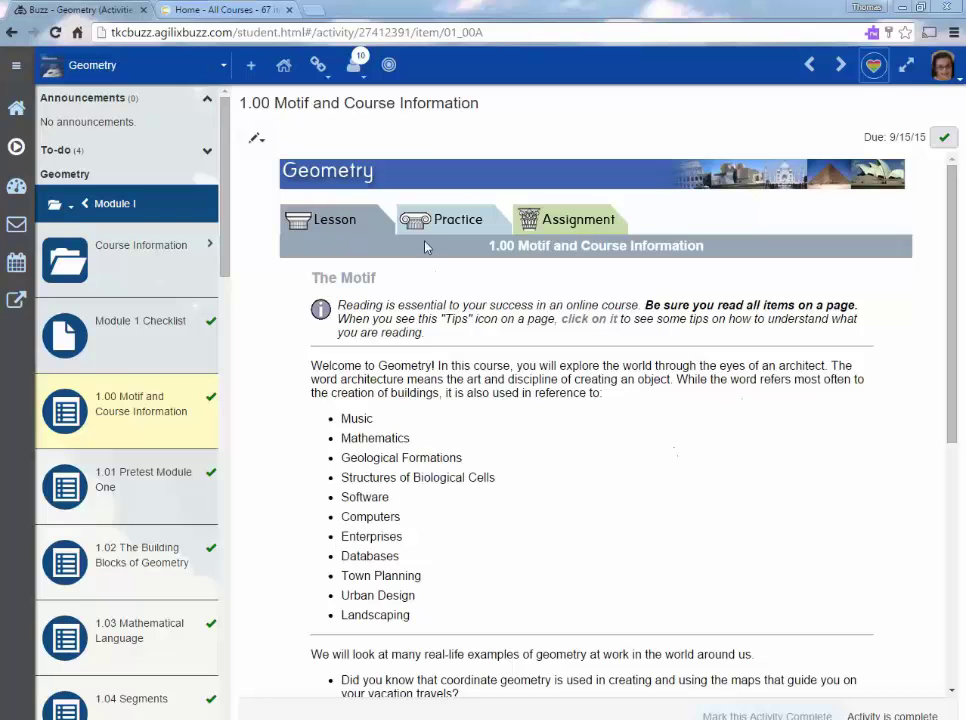
Review the lesson's learning objectives and the list of peers who completed it.
click(389, 66)
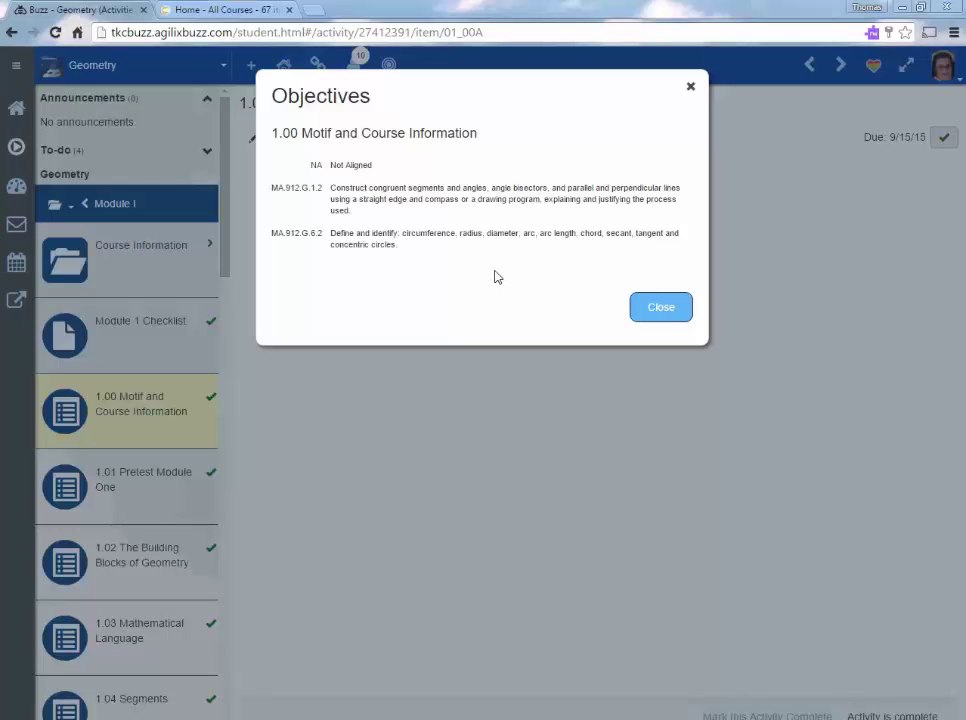
click(668, 316)
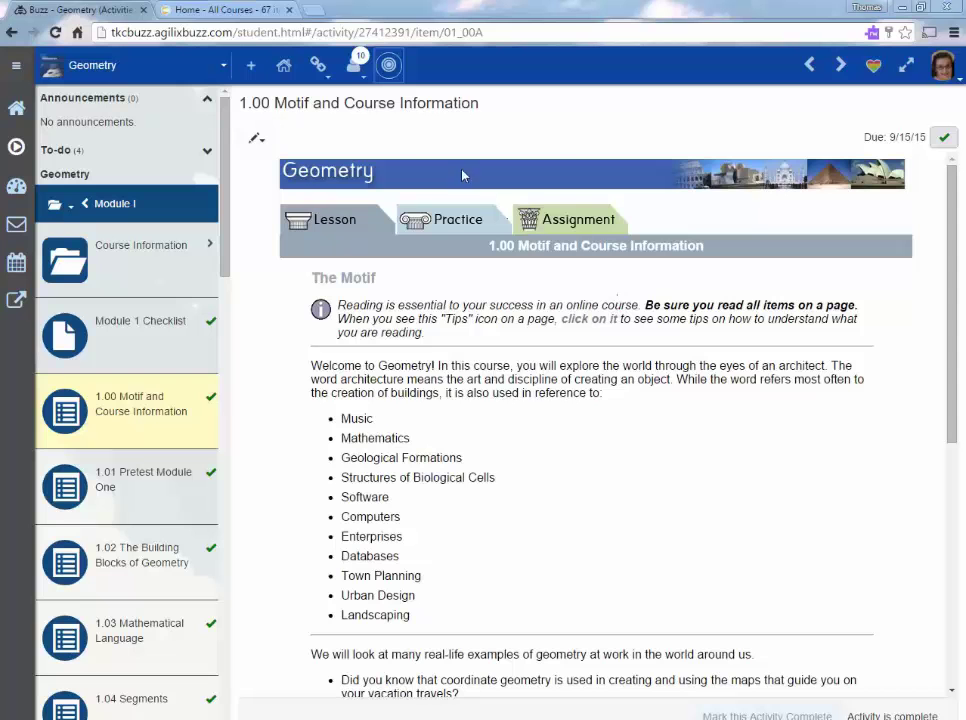
click(353, 67)
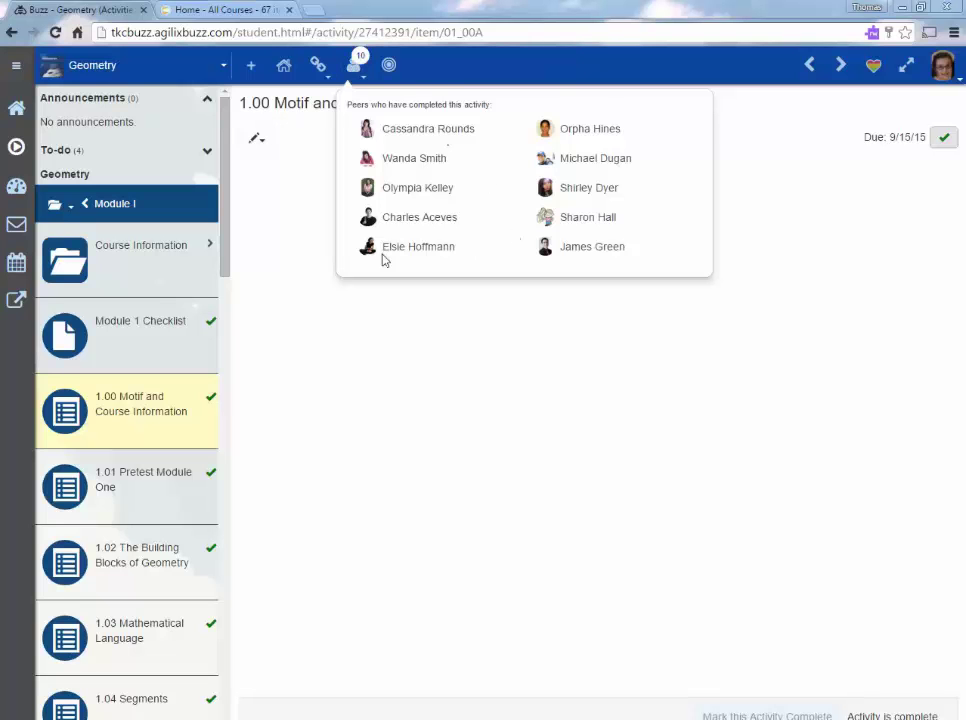
click(104, 419)
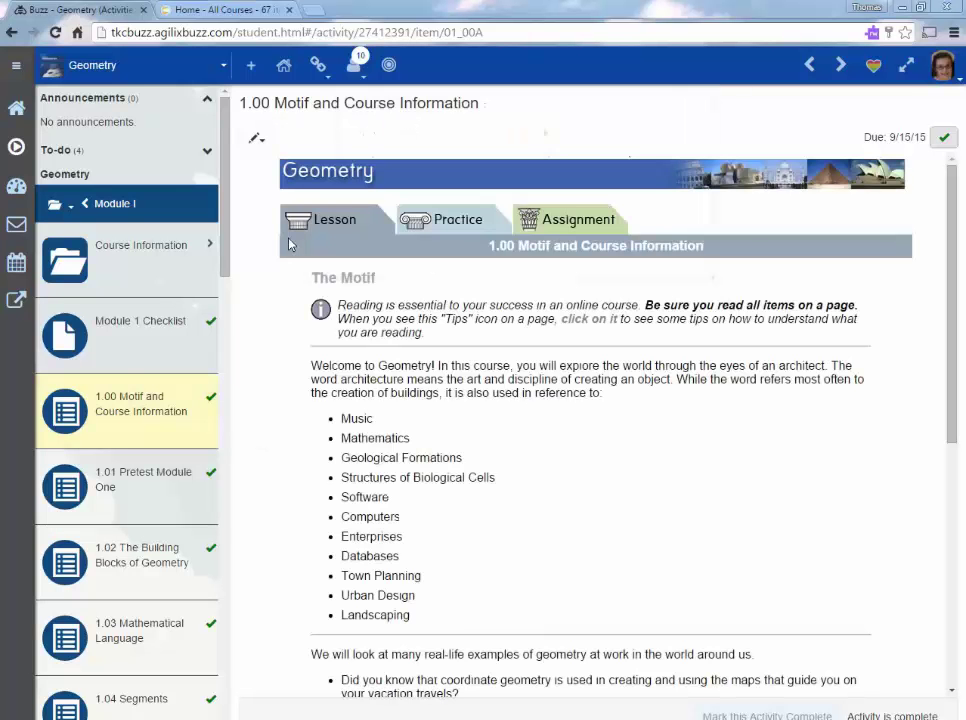
click(250, 65)
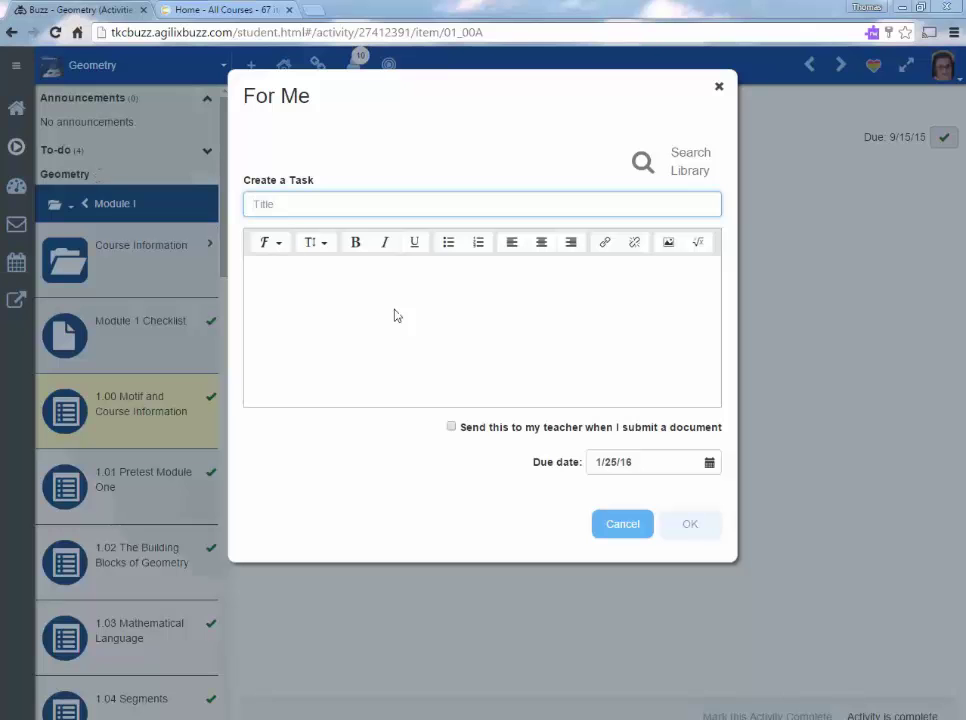
click(451, 427)
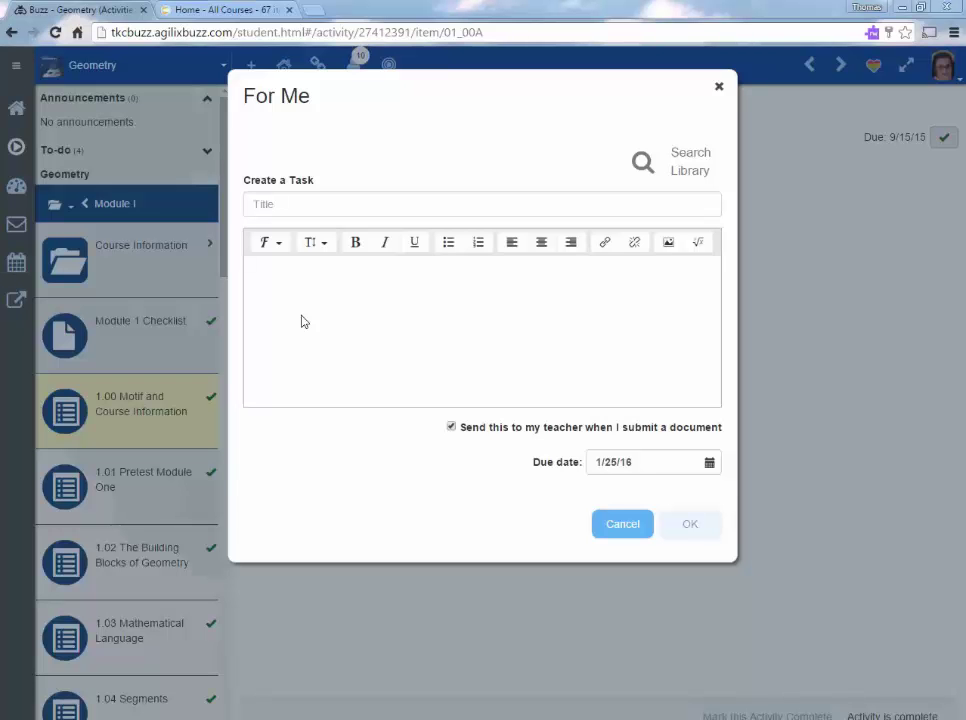
click(620, 525)
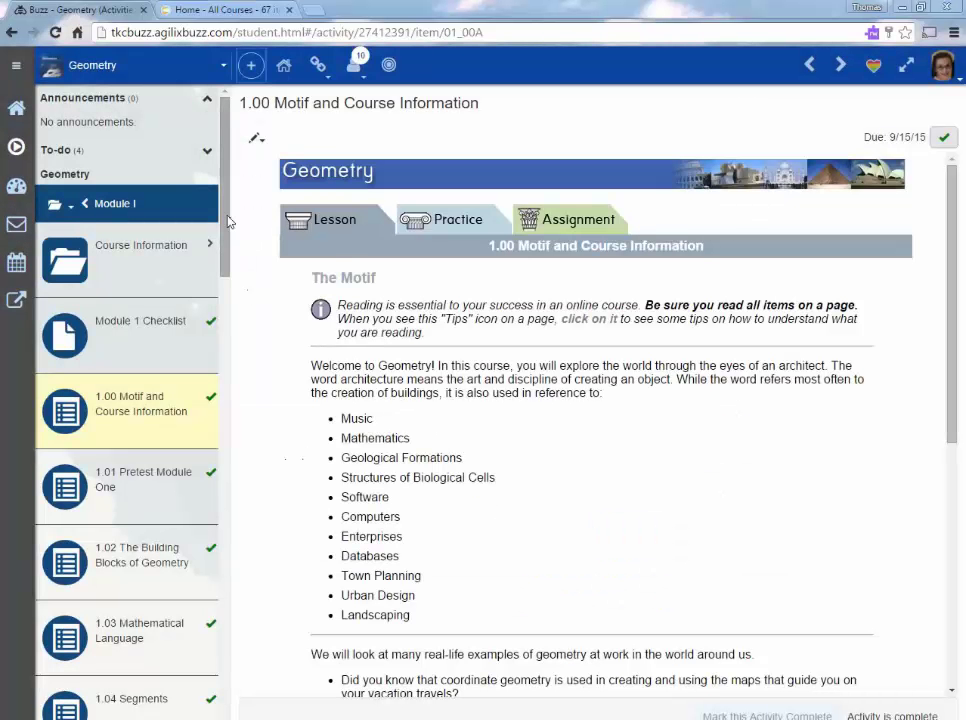
Open the module's optional activity choices and preview the Fractions on number line widget.
drag(228, 220, 250, 600)
scroll(179, 470, down, 4)
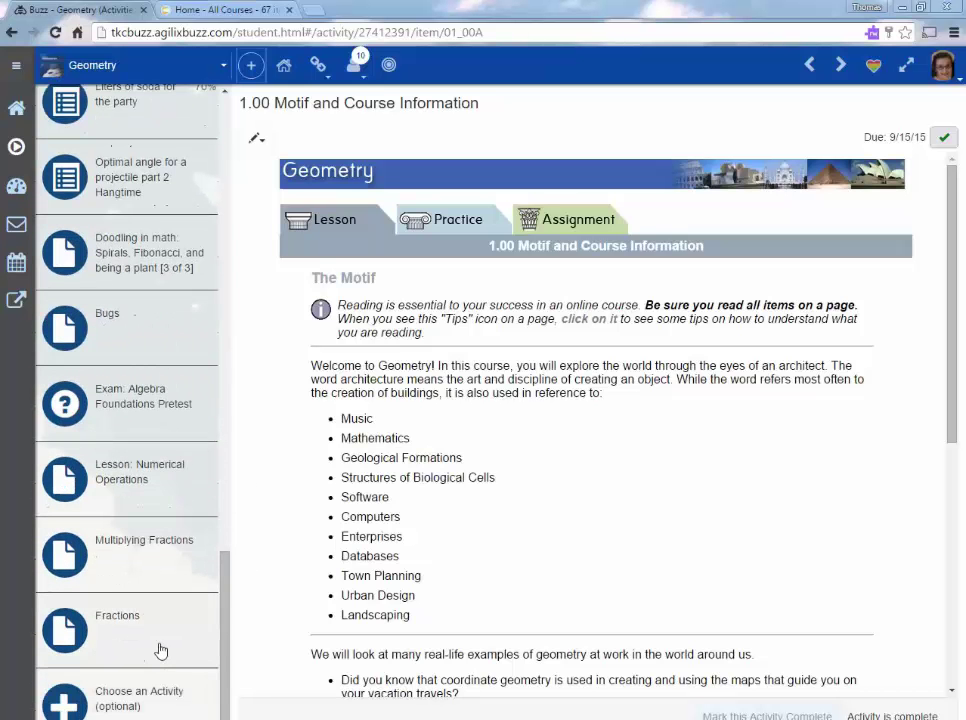
click(131, 697)
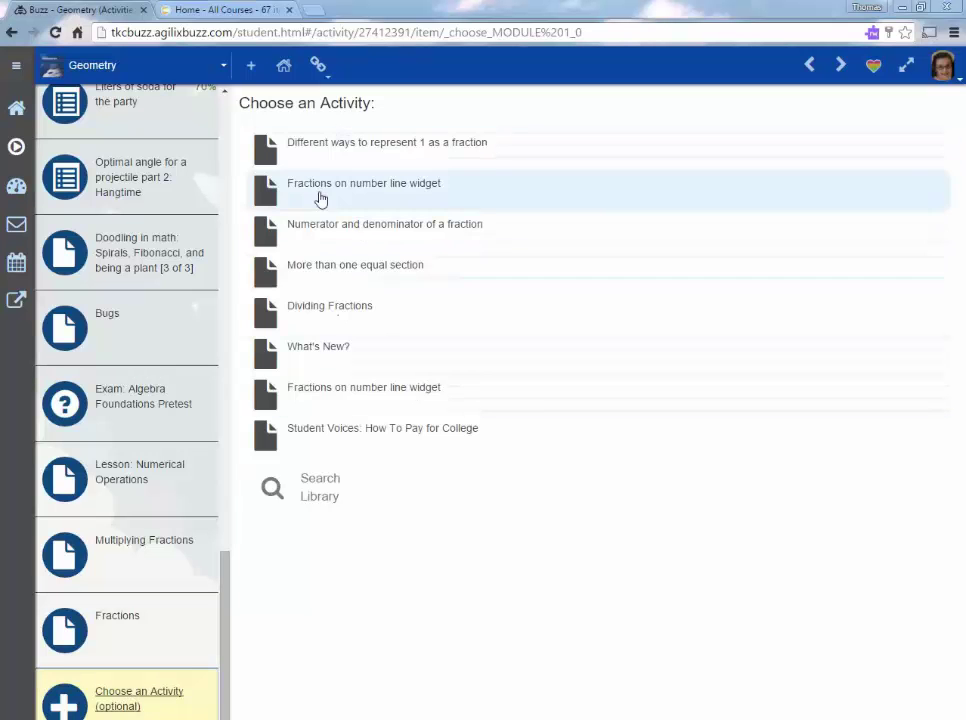
click(320, 194)
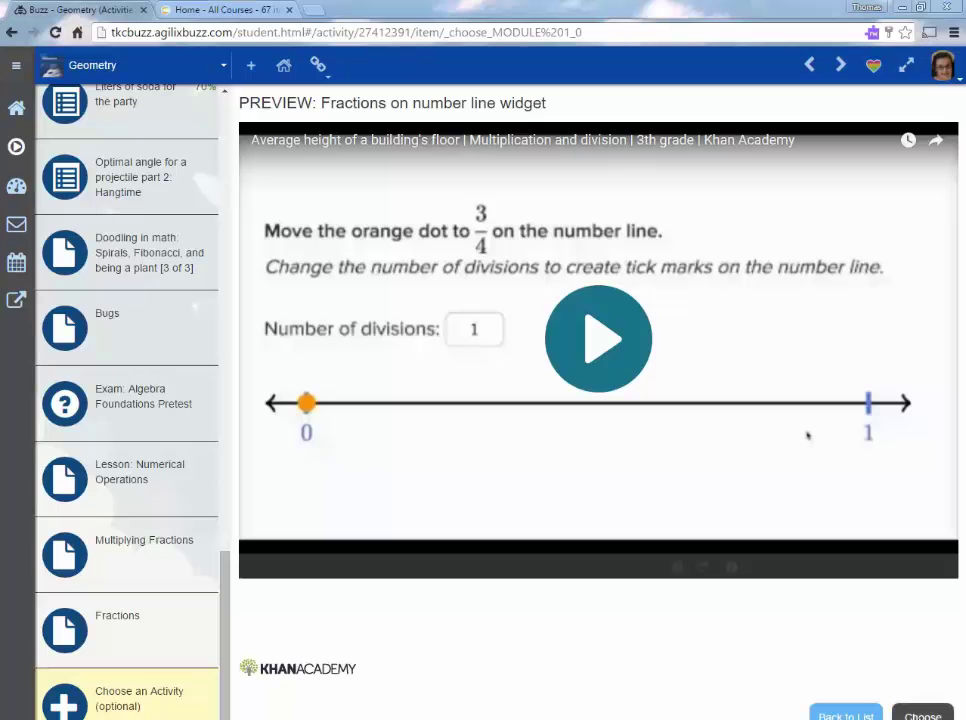
click(858, 714)
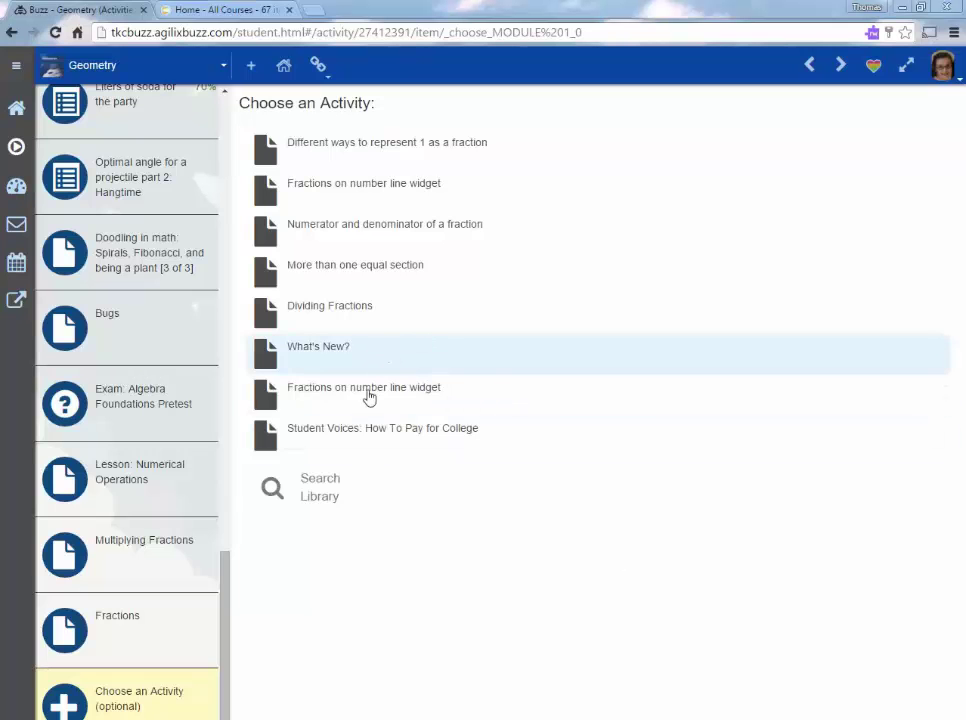
Browse the Digital Library for more activities, close it, and reopen Choose an Activity.
click(336, 494)
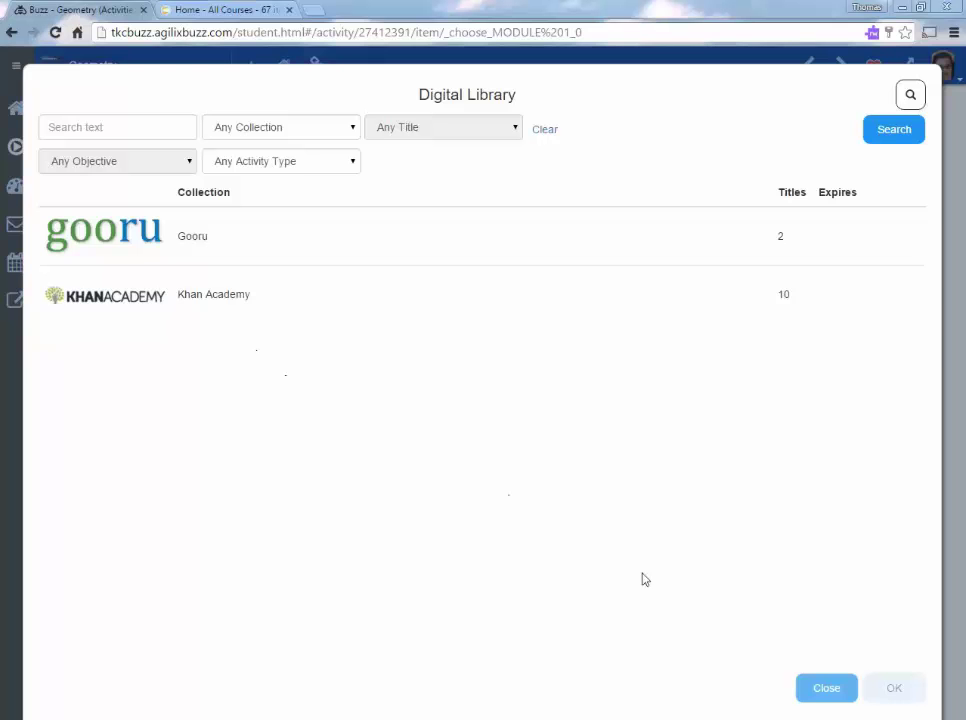
click(828, 690)
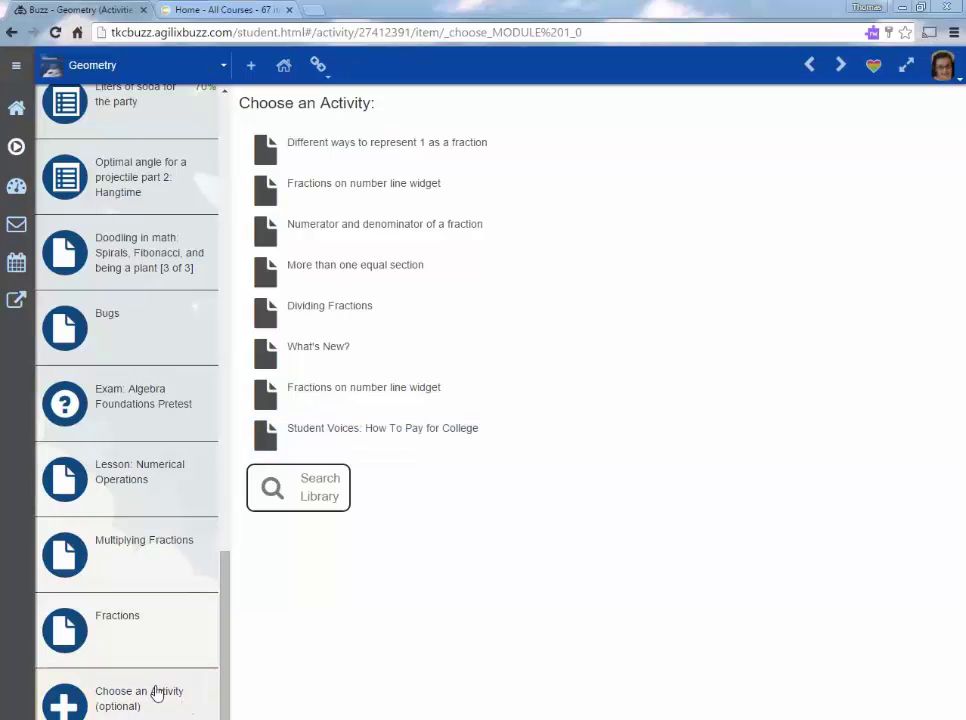
click(157, 692)
Open the Geometry gradebook and switch to the all-courses performance overview.
click(15, 192)
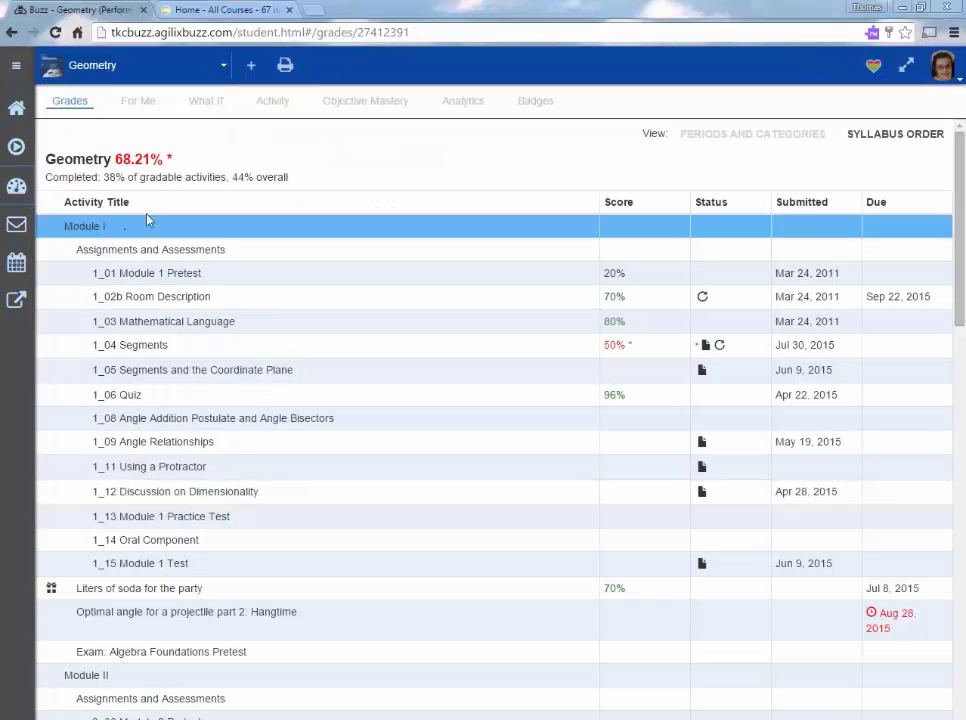
click(130, 68)
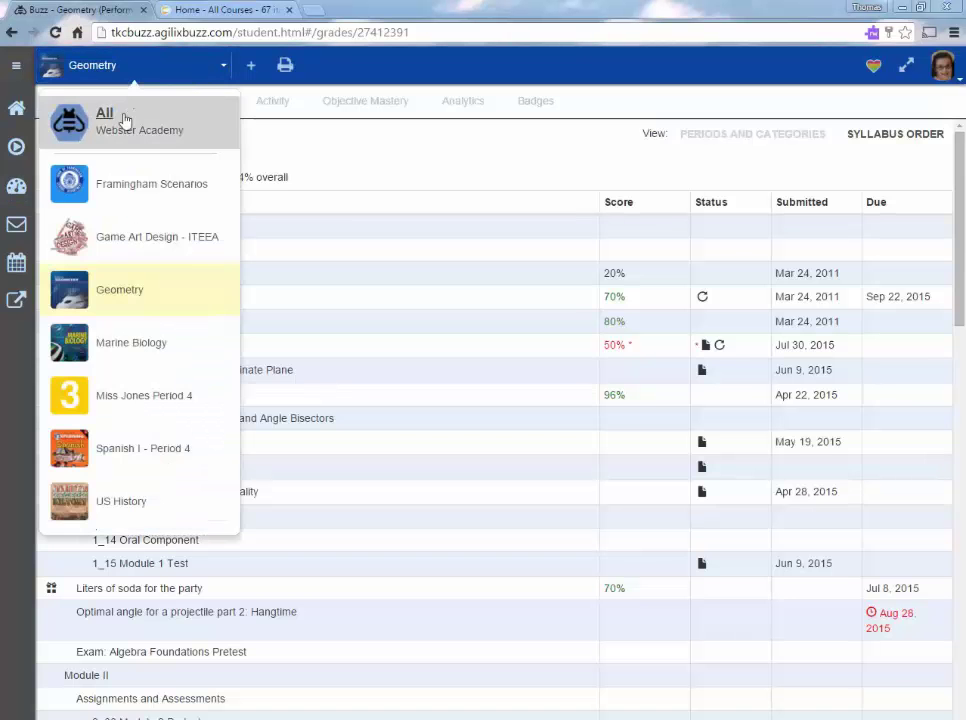
click(130, 111)
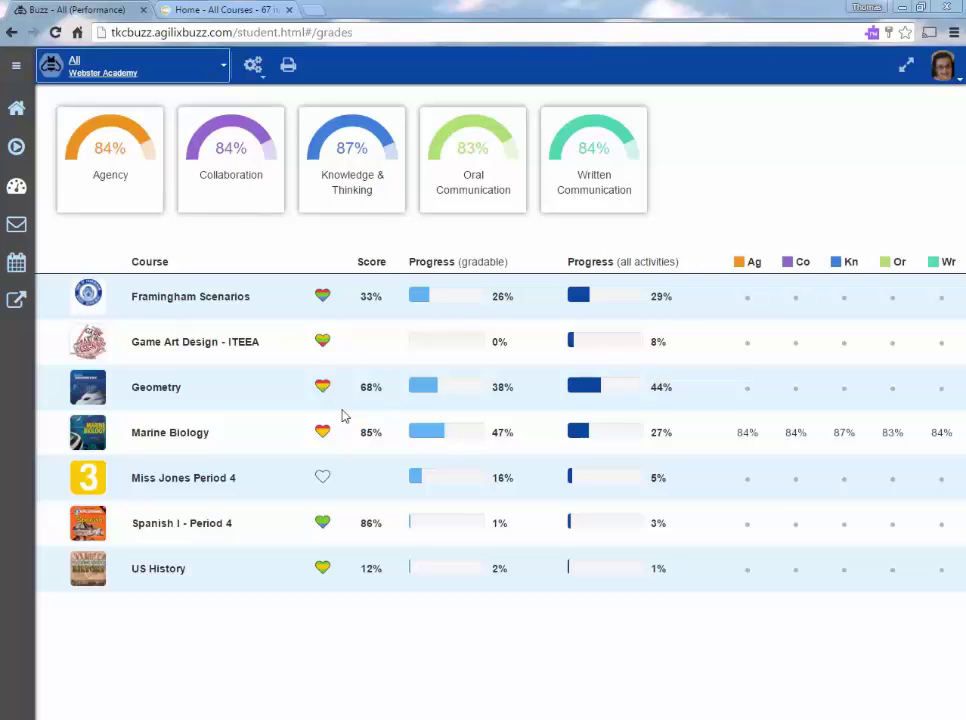
Cancel a print of the overview and close the student's grade summary.
click(288, 68)
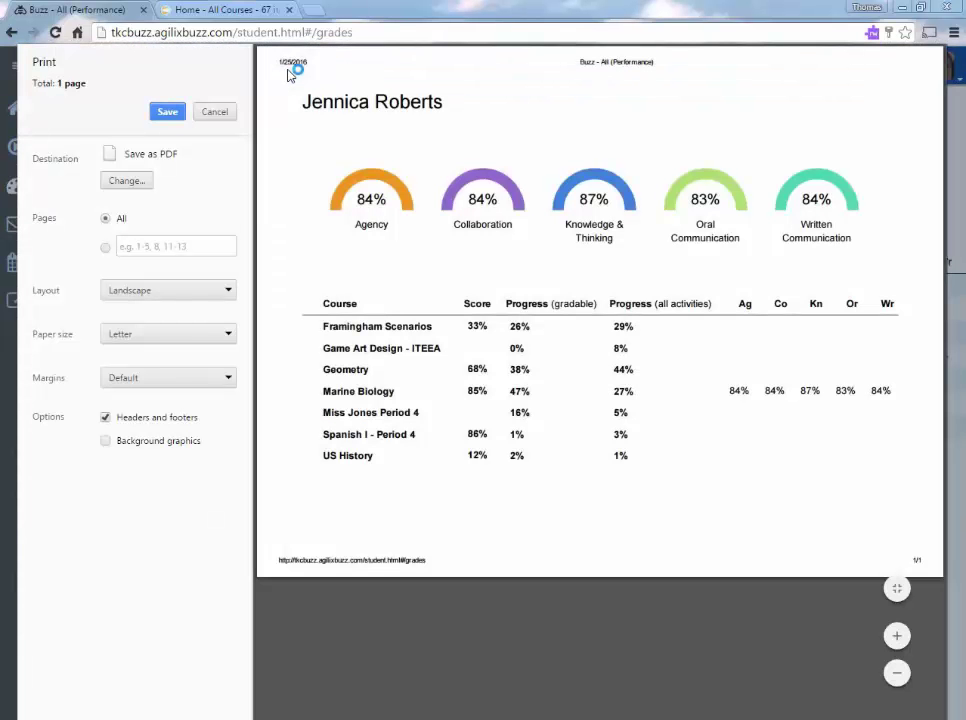
click(215, 112)
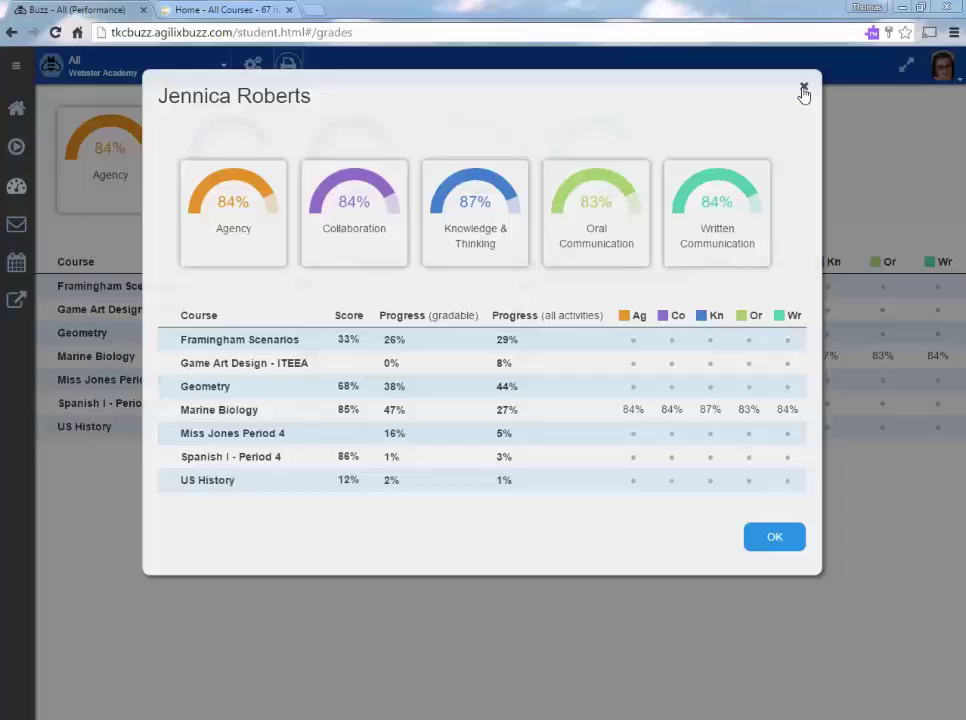
click(803, 89)
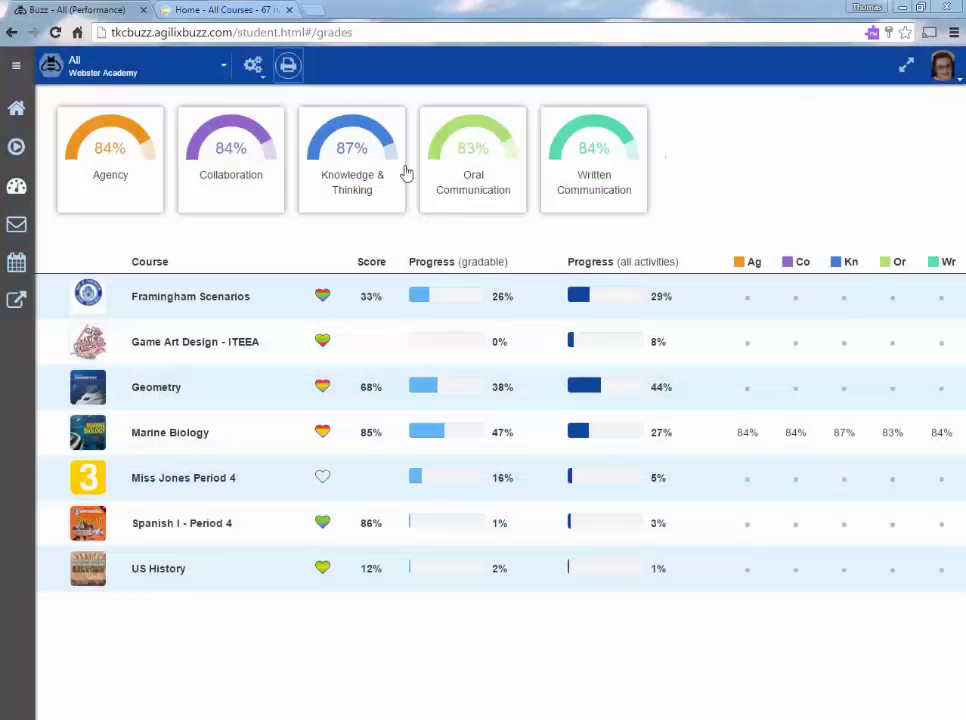
click(116, 70)
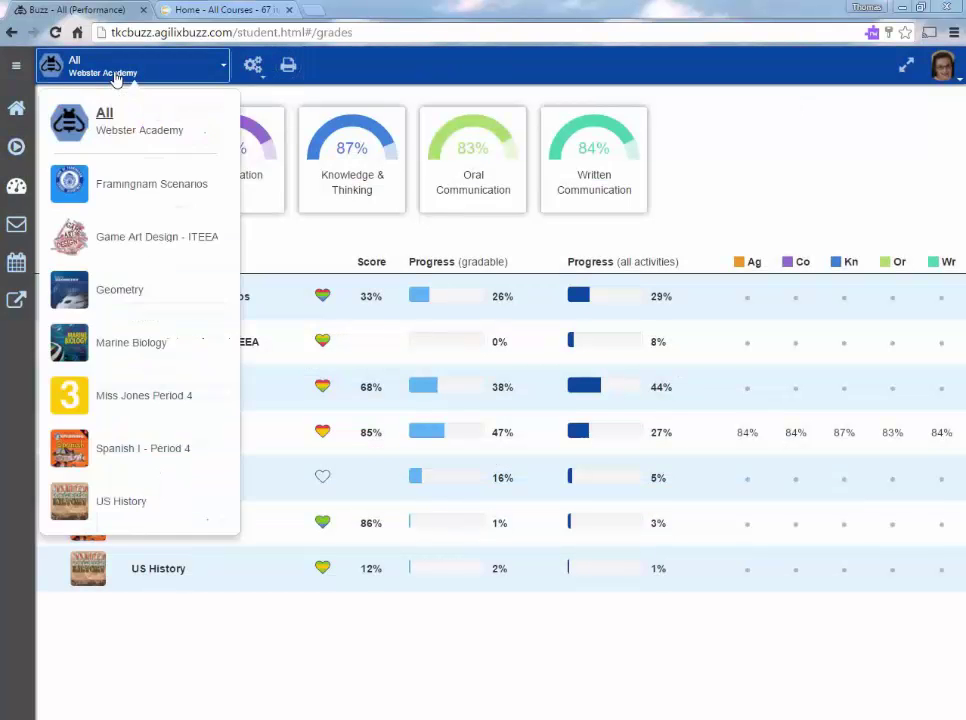
Back in Geometry, view the For Me assignments and the earned badges as a detailed list.
click(151, 296)
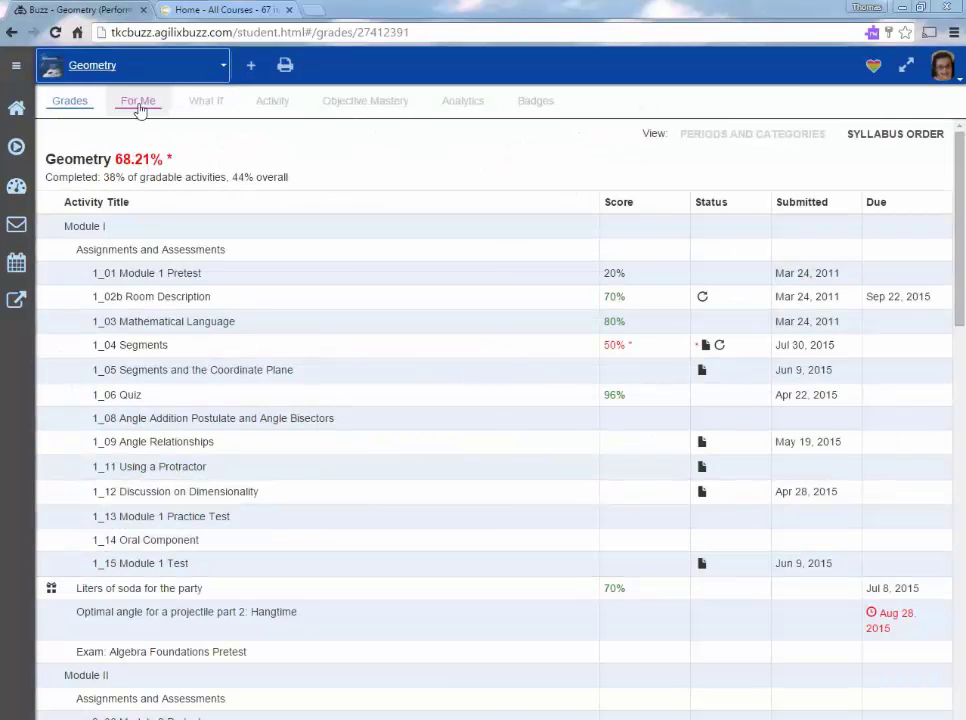
click(139, 101)
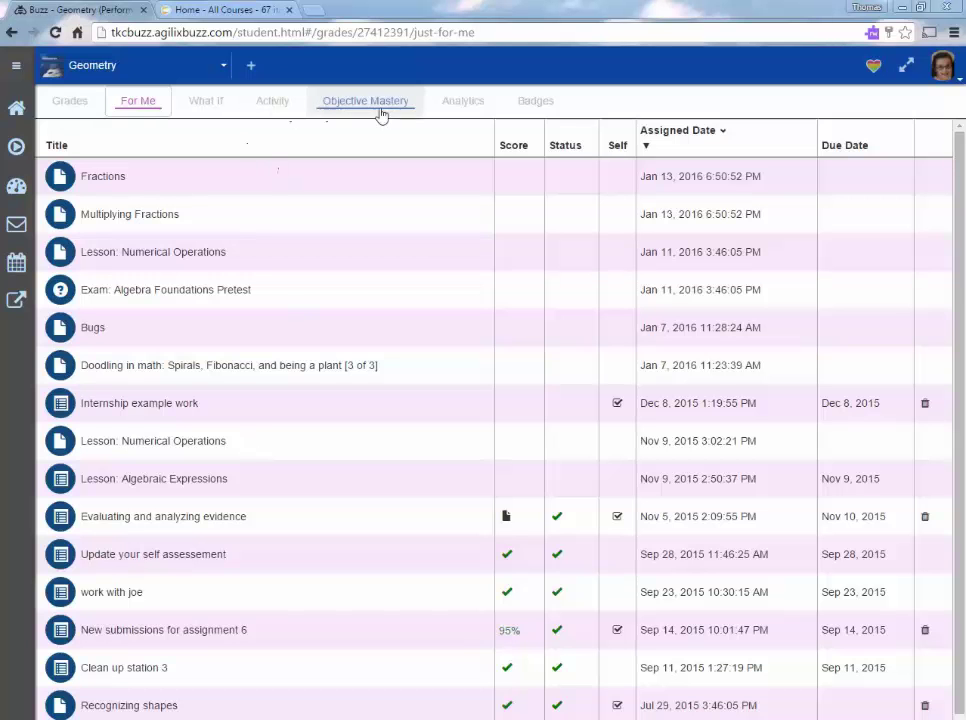
click(537, 103)
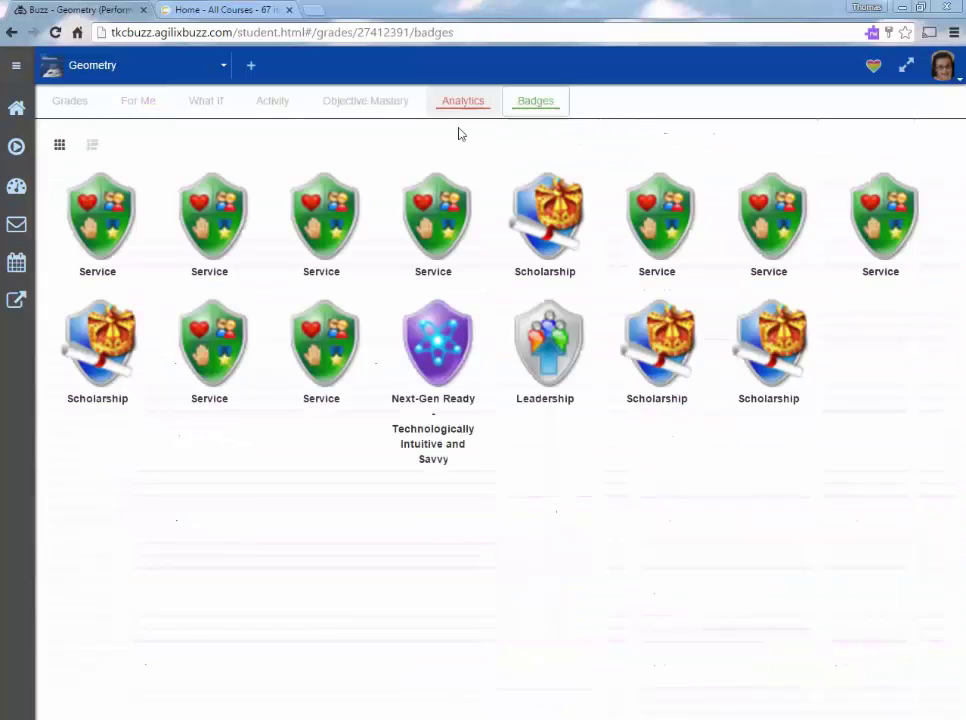
click(93, 146)
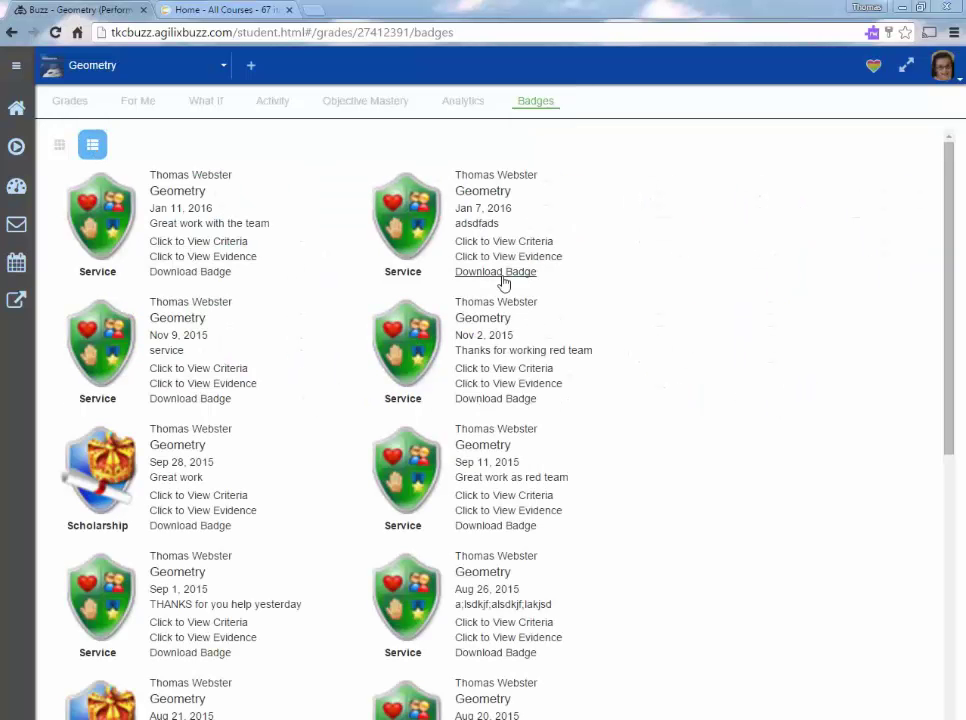
Visit the announcements and messages, calendar, and external links pages.
click(16, 224)
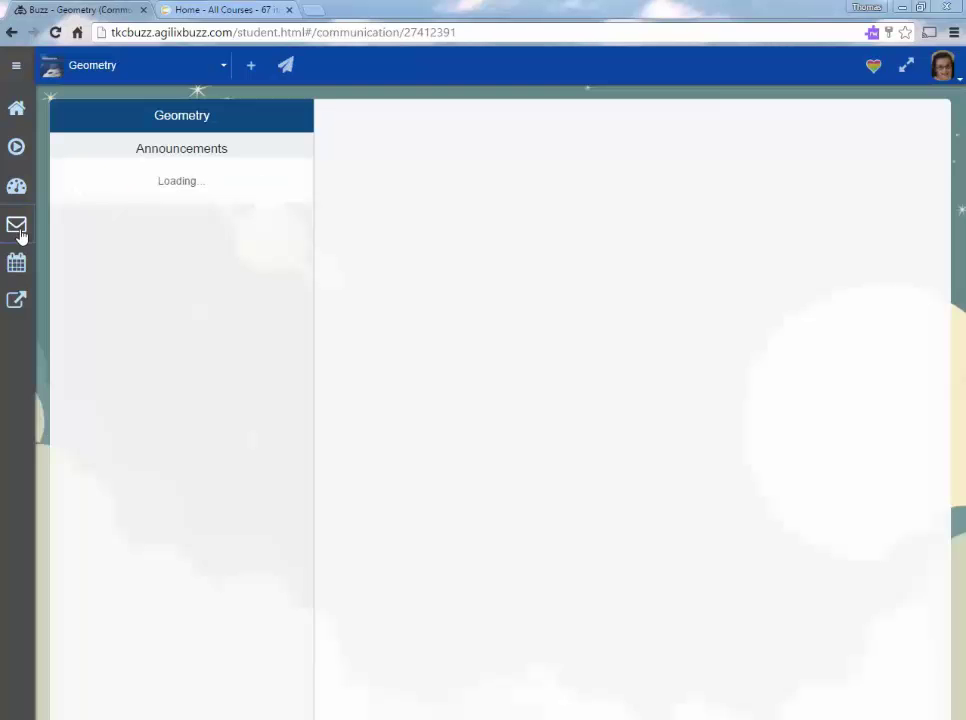
click(17, 268)
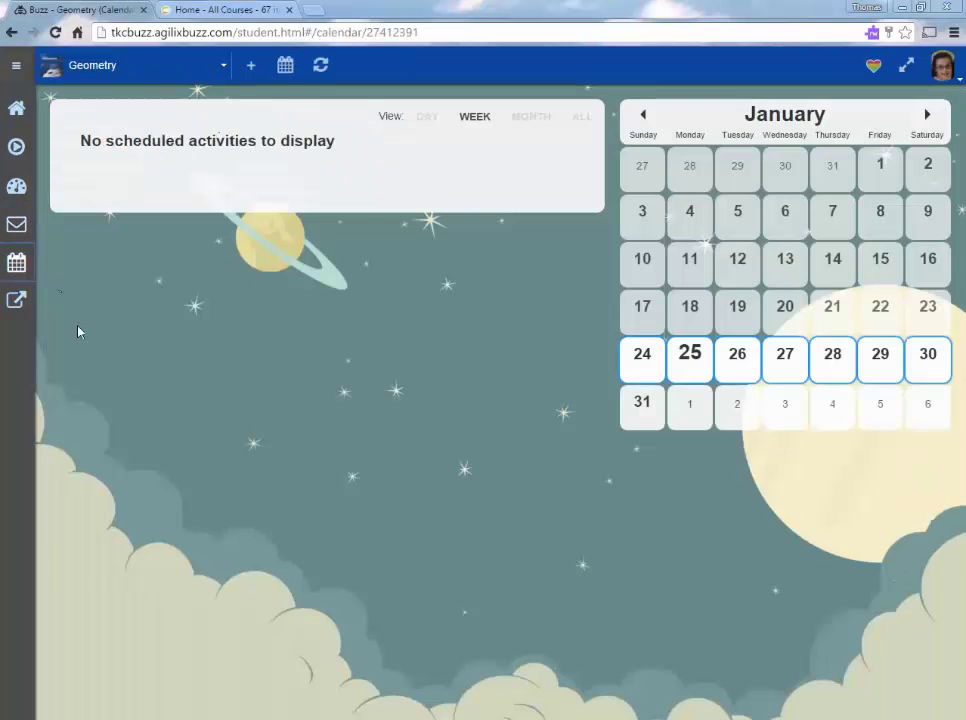
click(14, 301)
Return to the home page, hide the sidebar, and shrink the browser window to show the layout adapting.
click(18, 108)
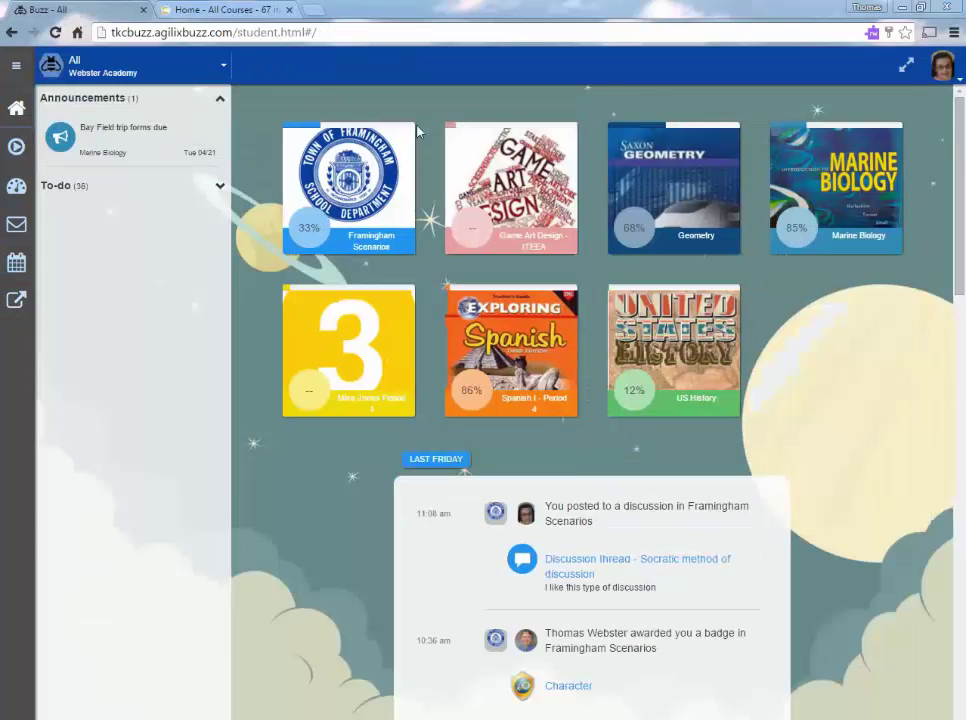
click(905, 67)
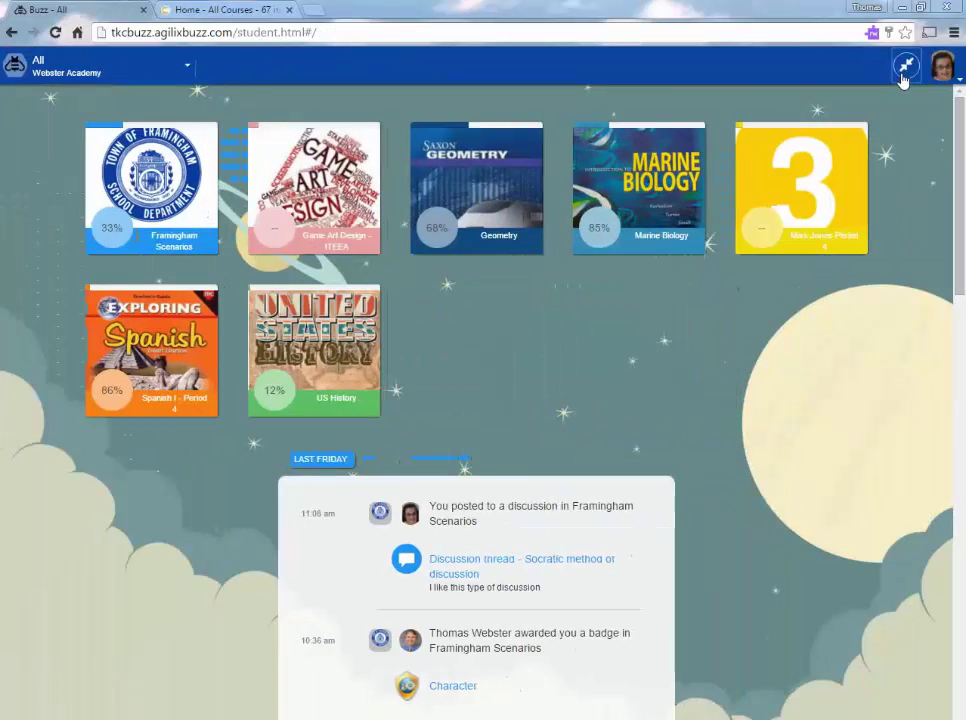
click(921, 7)
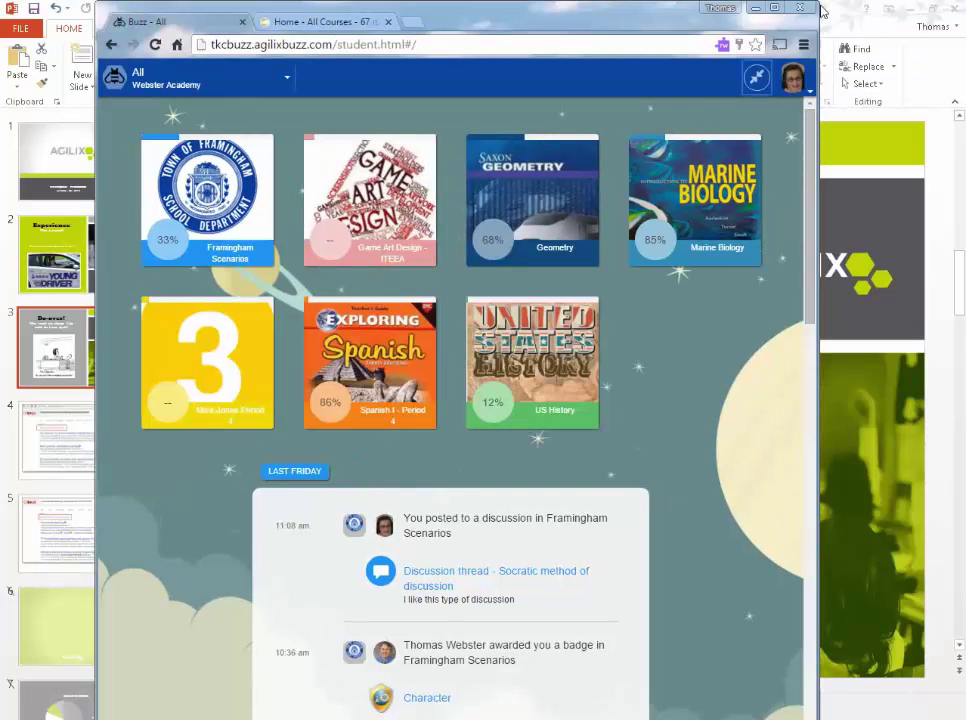
drag(820, 15, 963, 3)
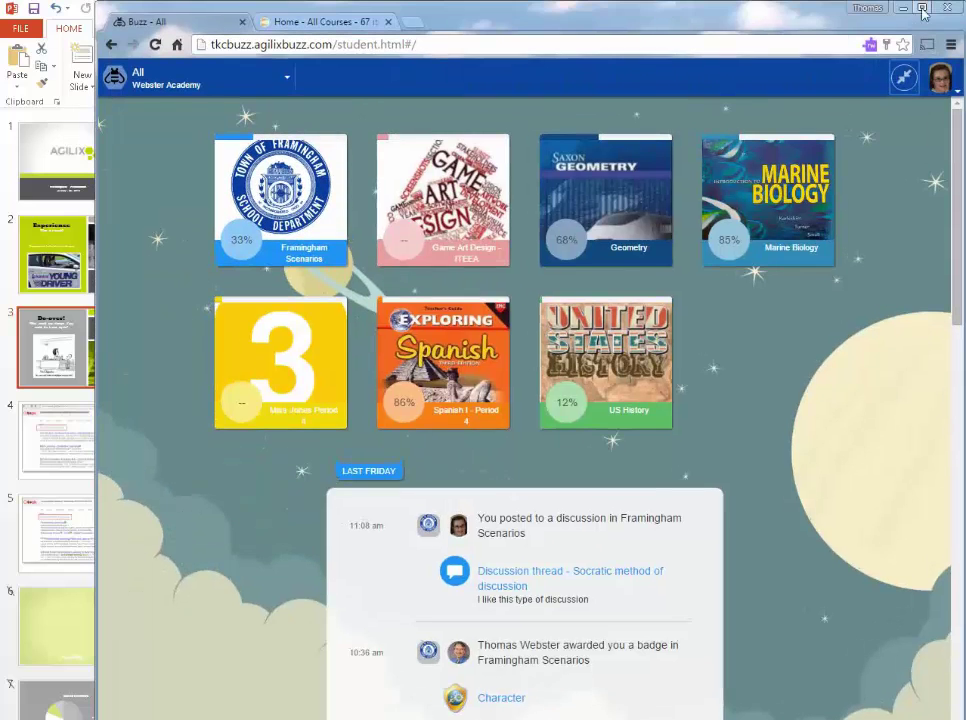
Maximize the window again, restore the announcements panel, and expand To-do to list the 36 past-due items.
double_click(694, 10)
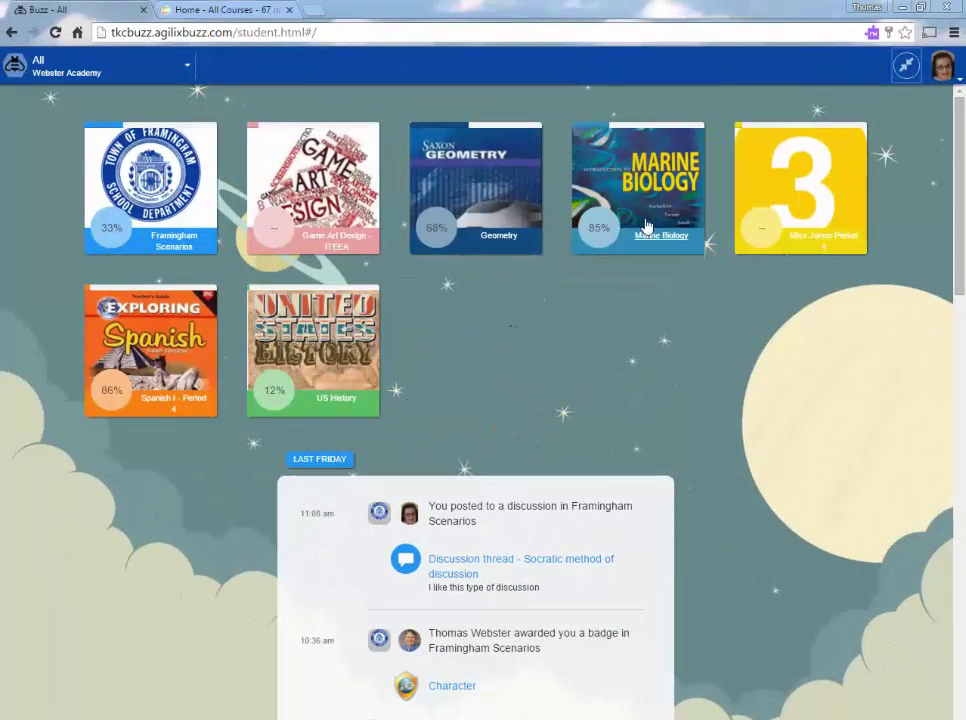
click(906, 67)
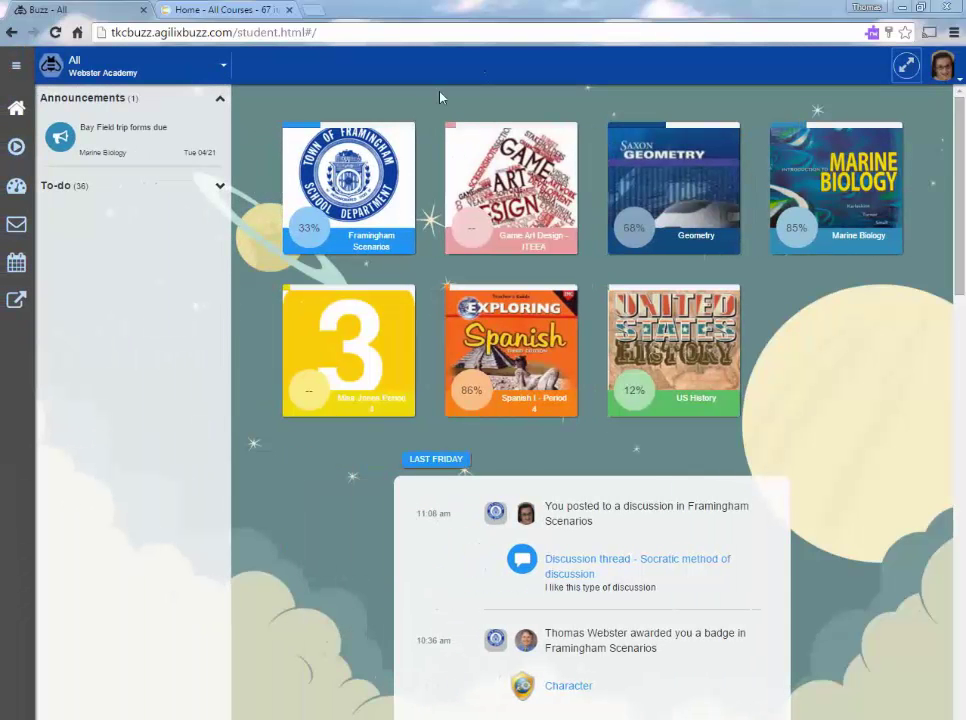
click(219, 186)
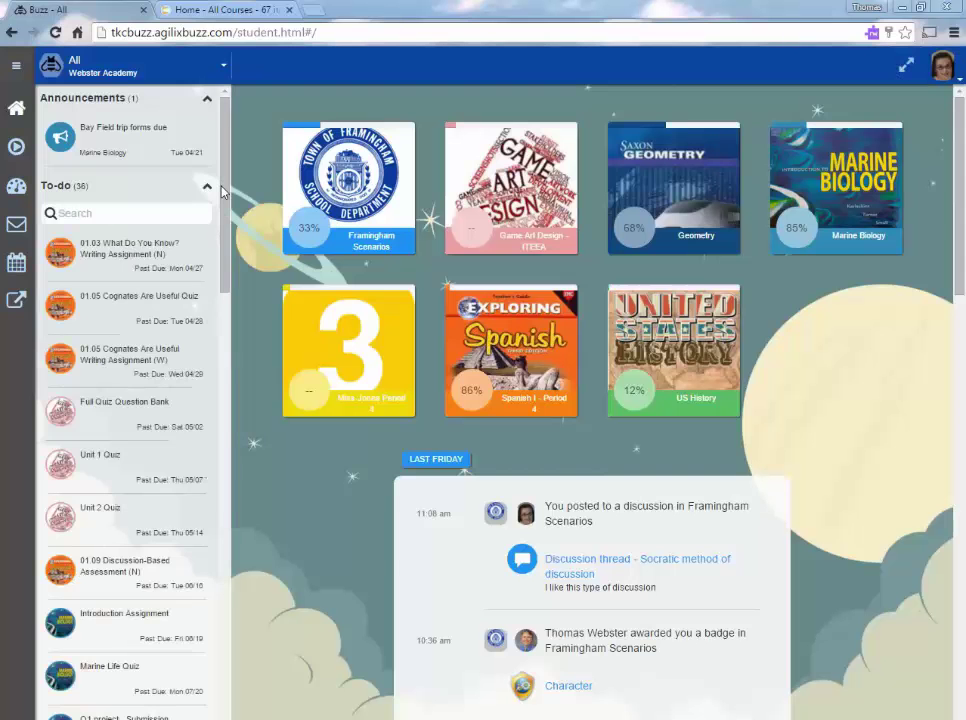